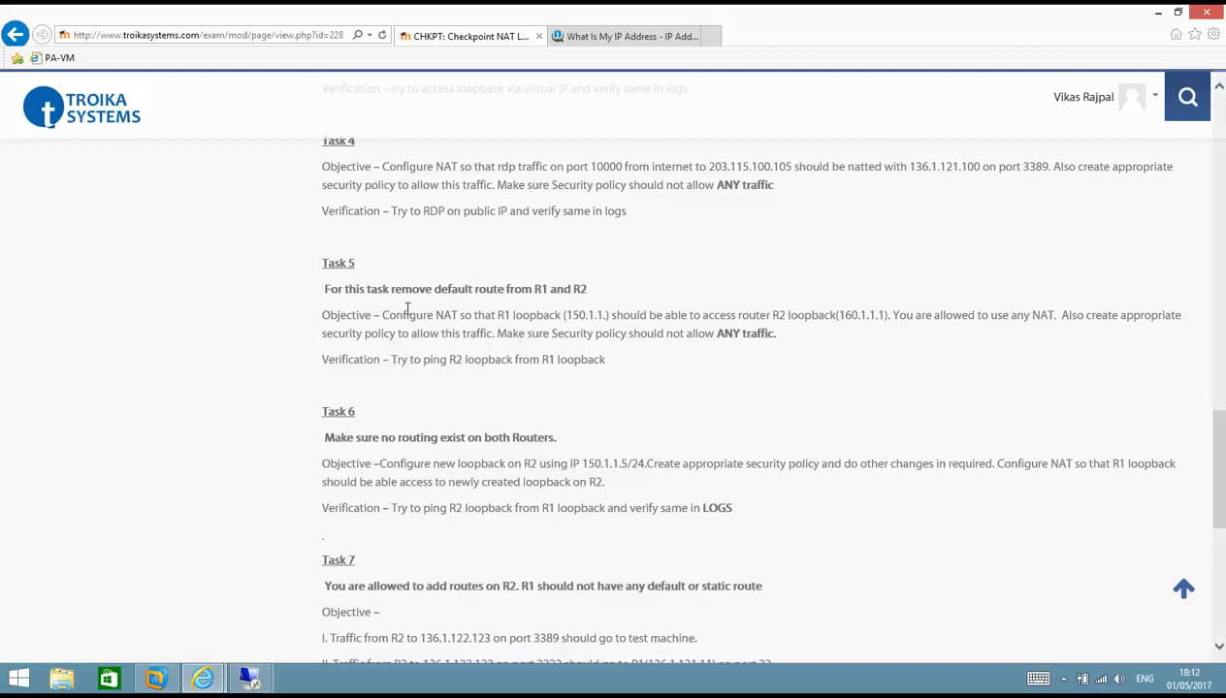
- Highlight Task 5's instruction to remove the default route from R1 and R2
drag(325, 289, 589, 294)
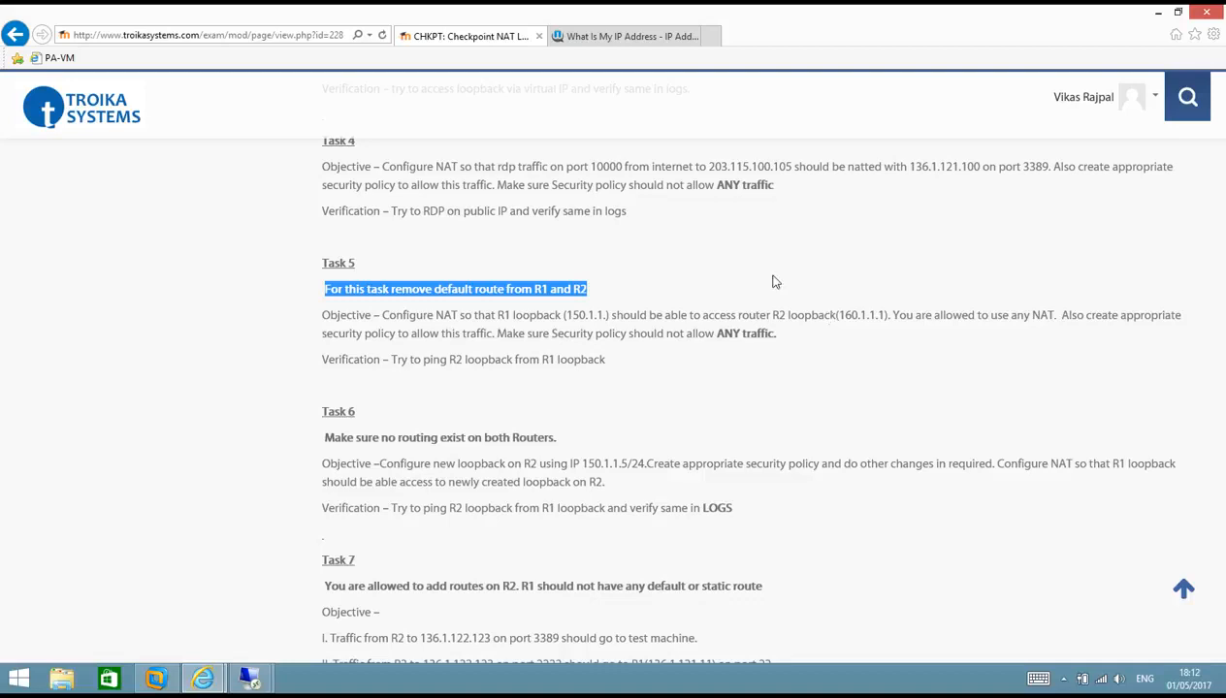
click(249, 678)
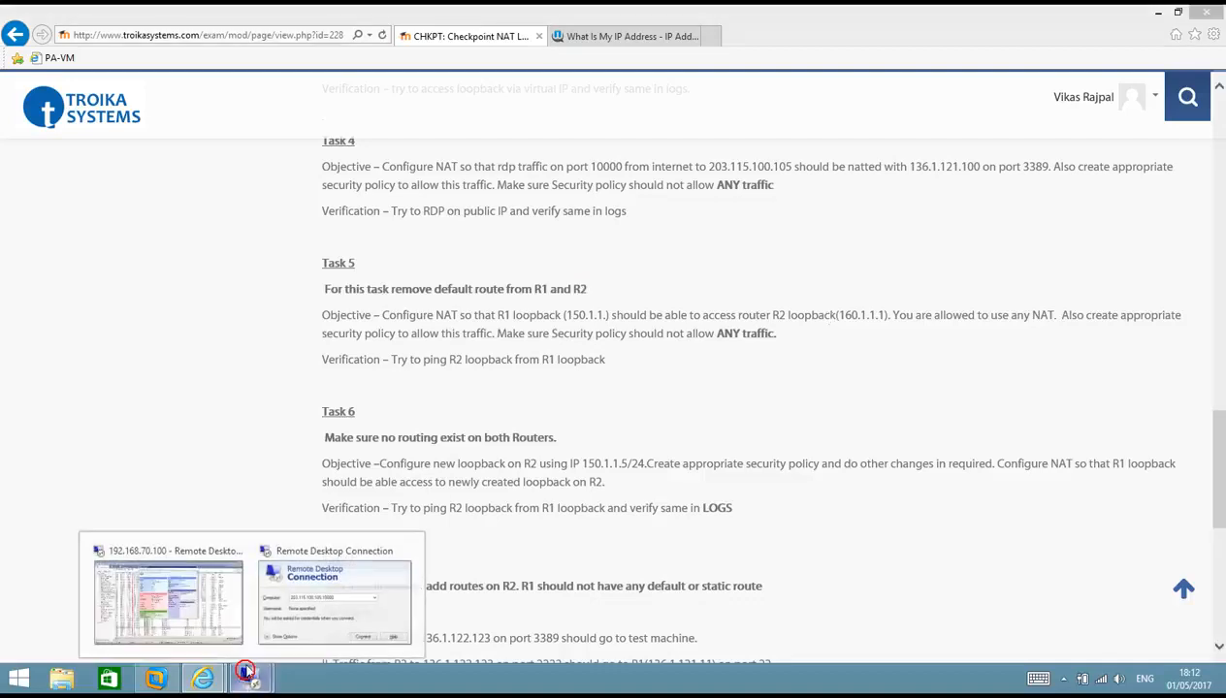
- Dismiss the session-ended error and bring up the 192.168.70.100 Remote Desktop connection dialog
click(163, 608)
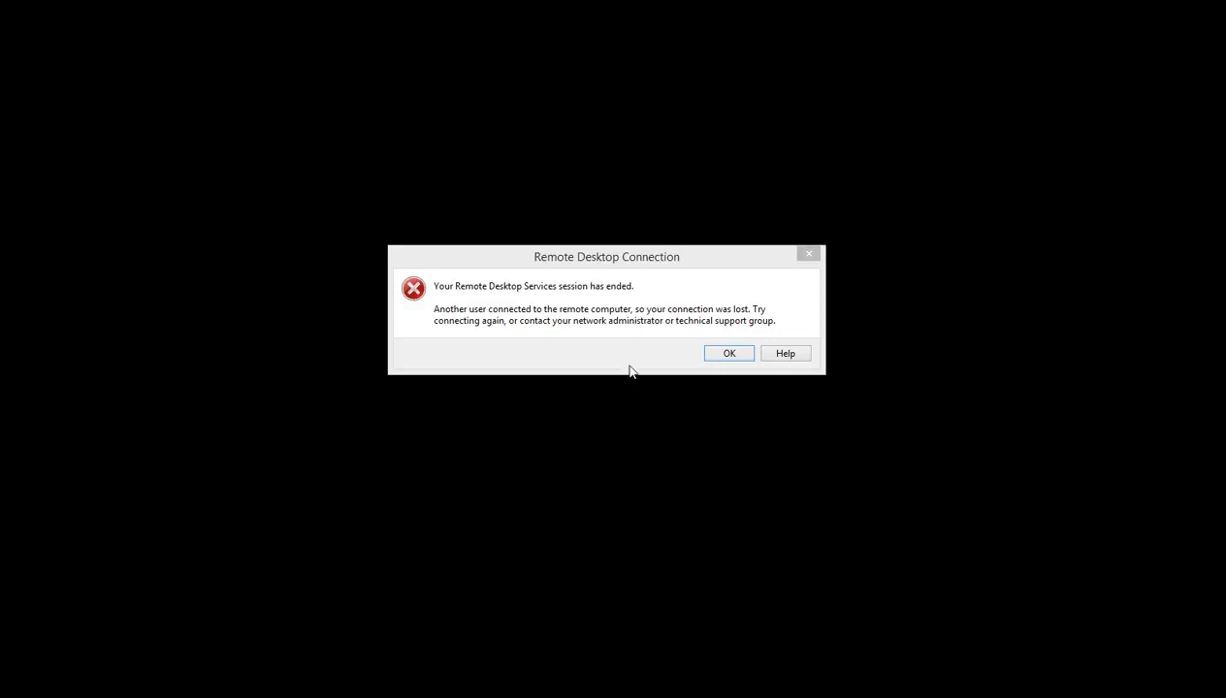
click(729, 353)
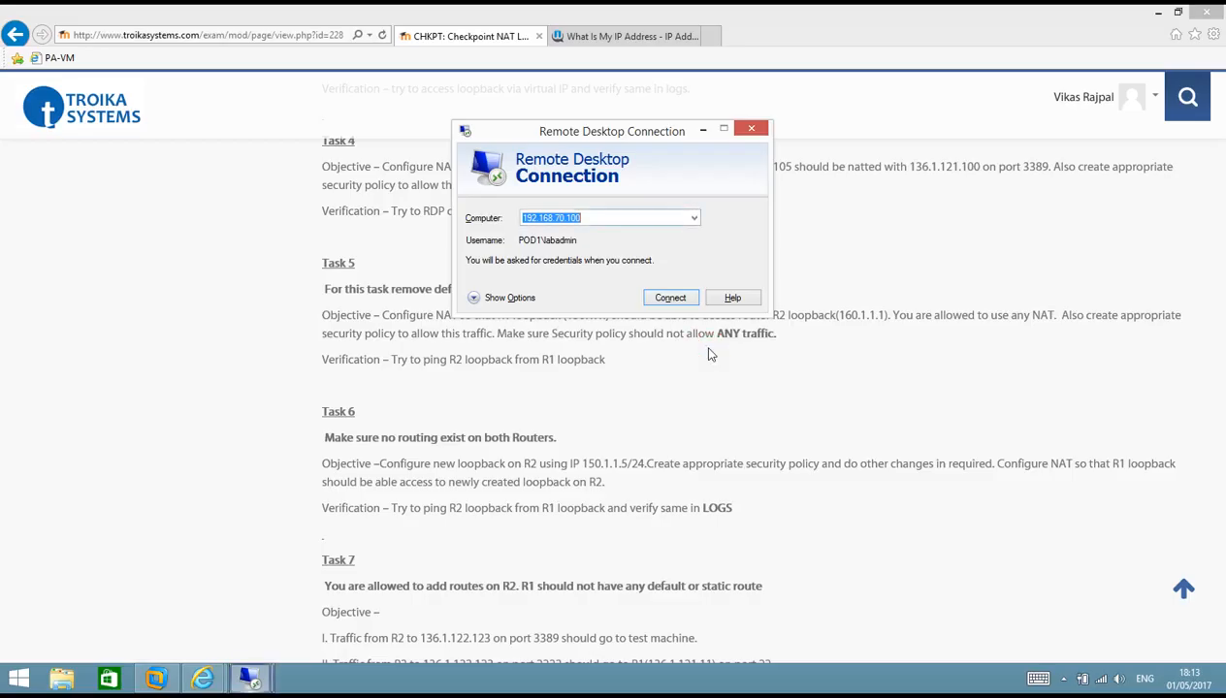
click(1063, 678)
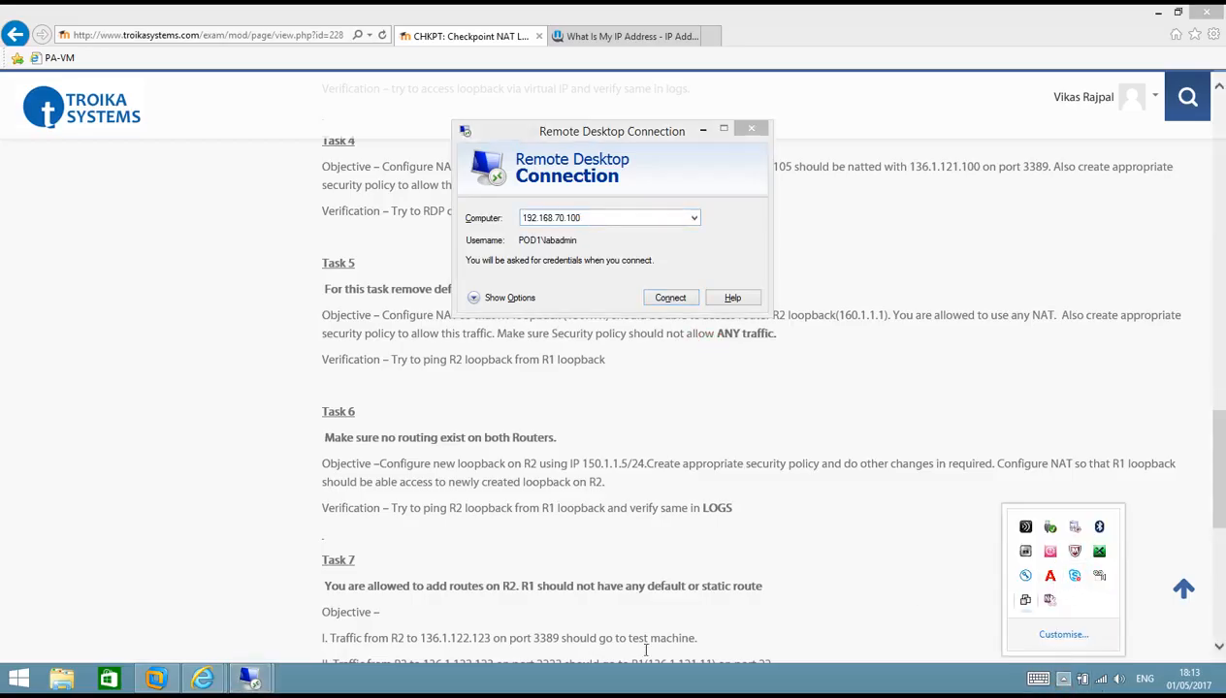
mouse_move(251, 679)
click(203, 598)
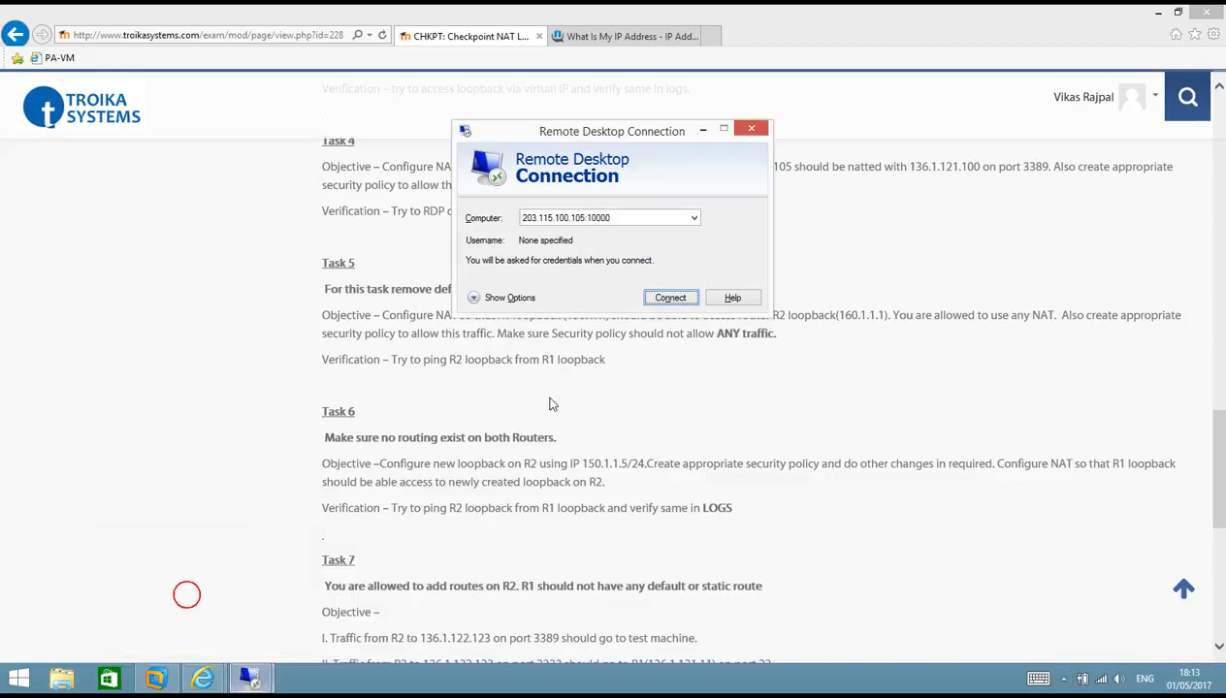
mouse_move(255, 678)
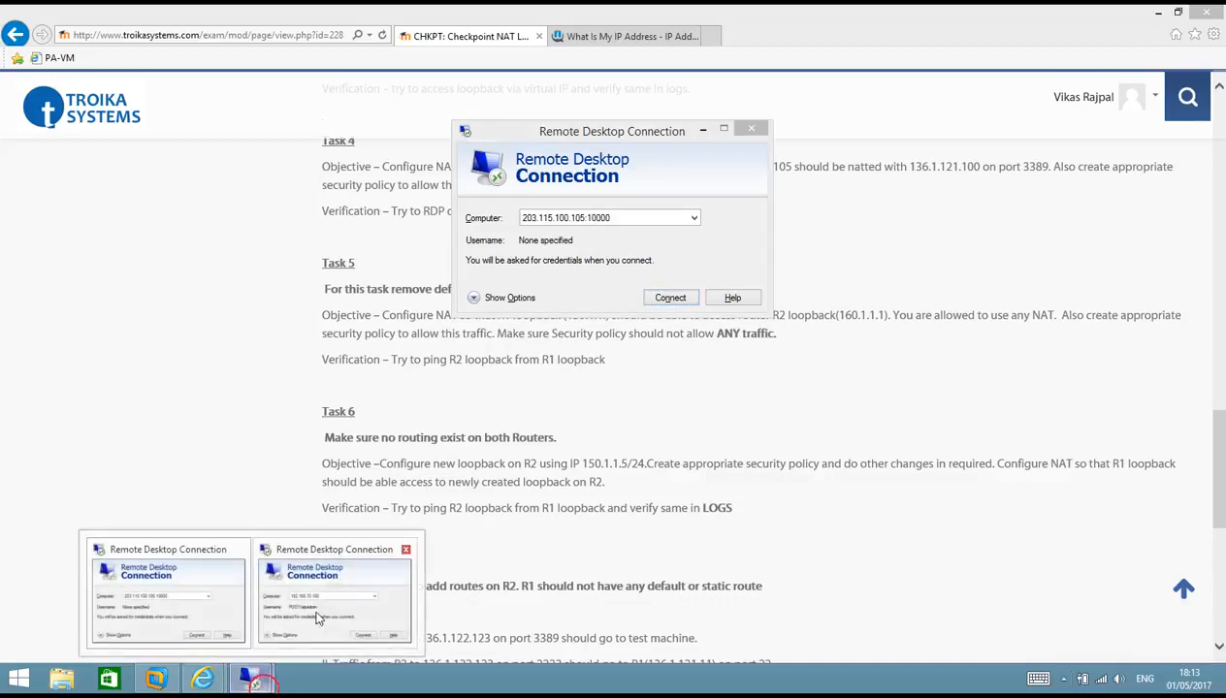
click(334, 591)
- Connect to 192.168.70.100, accept the certificate and log on with the account password
click(651, 300)
click(656, 287)
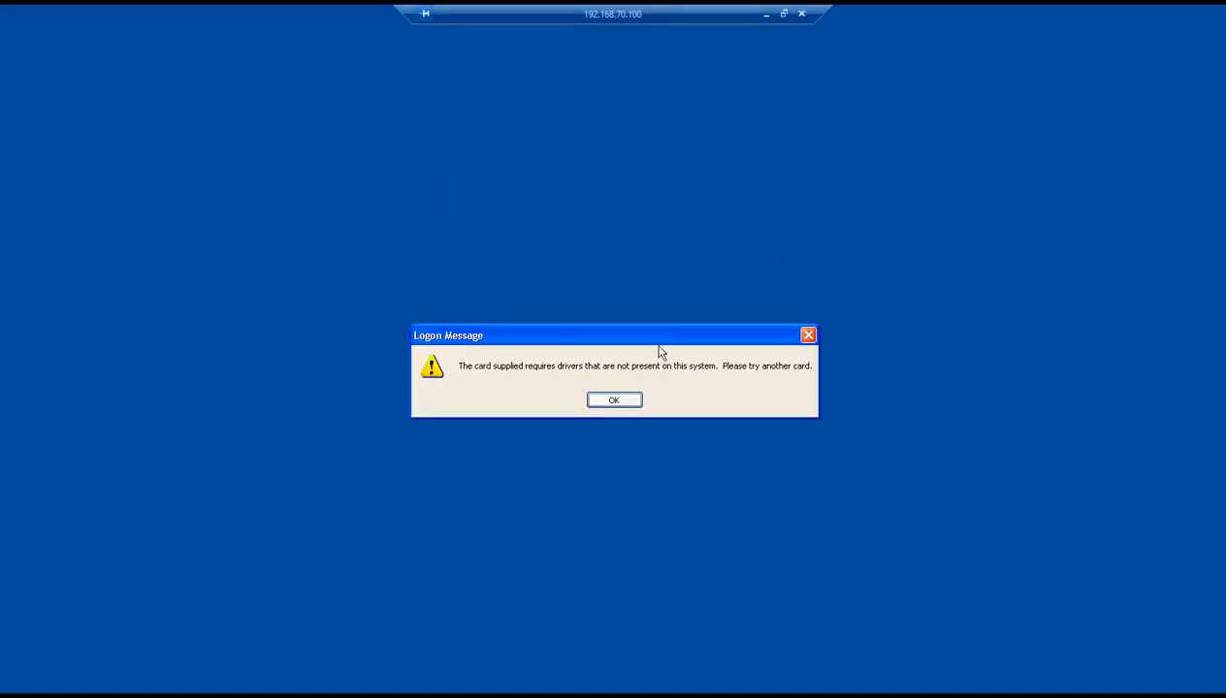
click(626, 406)
text(••••••••)
key(Return)
key(Return)
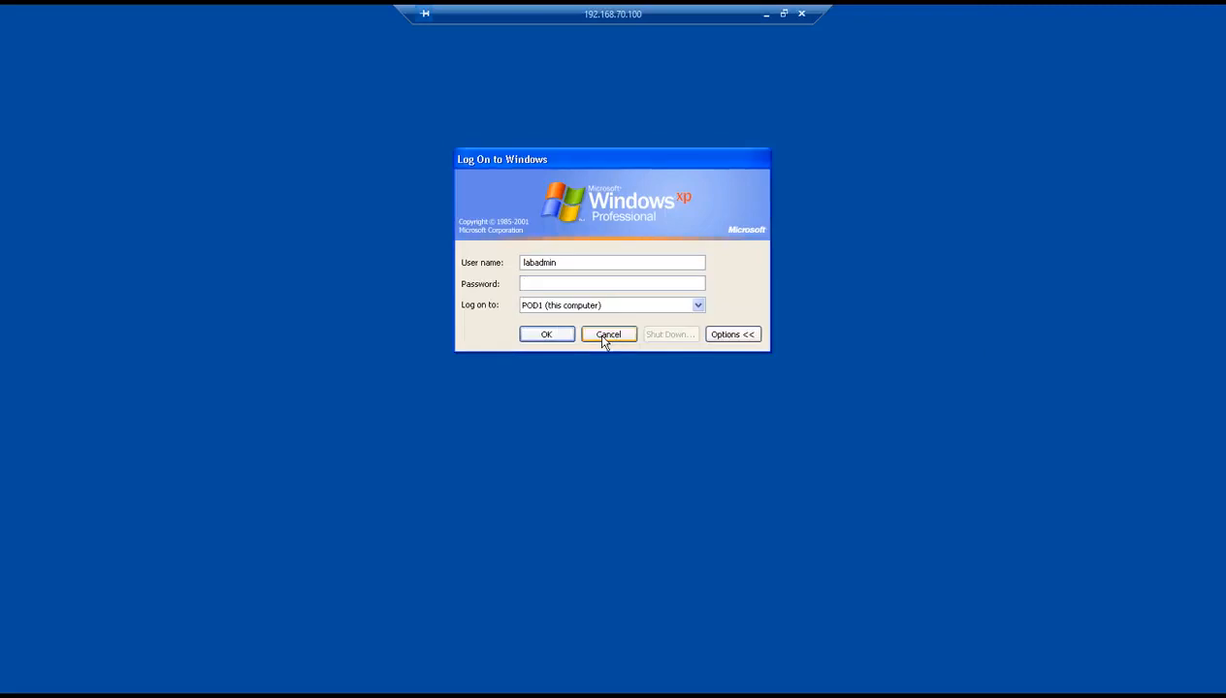
text(••••••••)
key(Return)
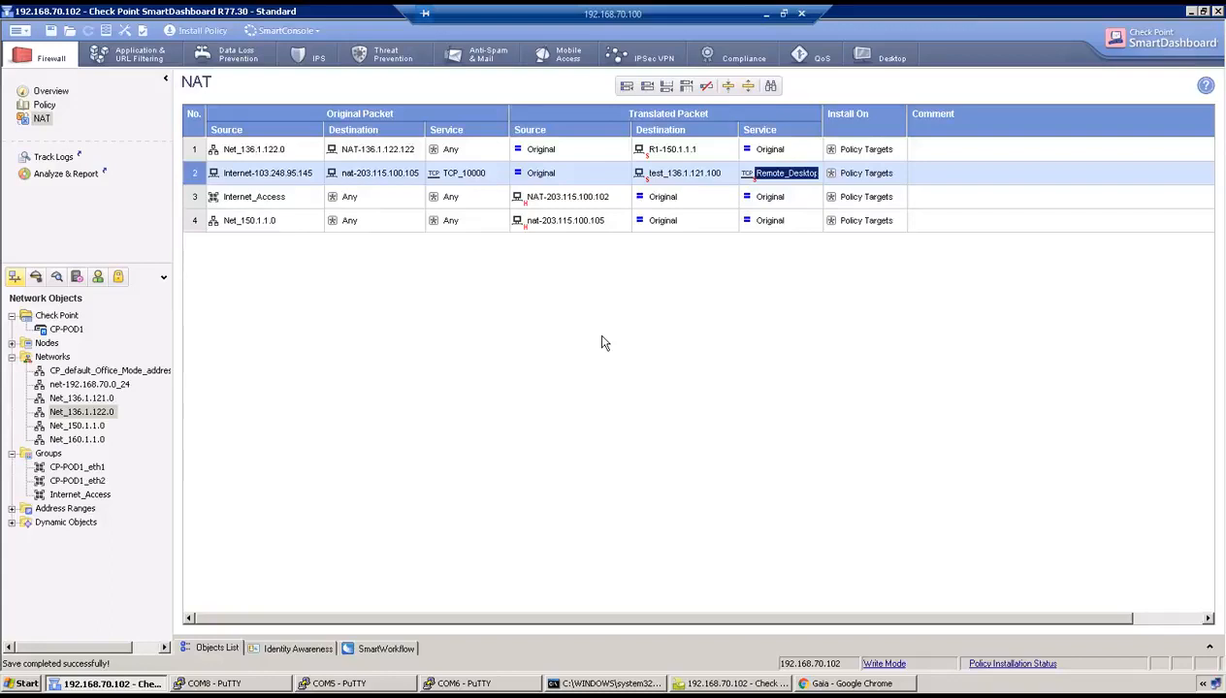
- On R1 (COM5), stop the ping, delete static route 0.0.0.0/0 in configure mode and commit
click(311, 682)
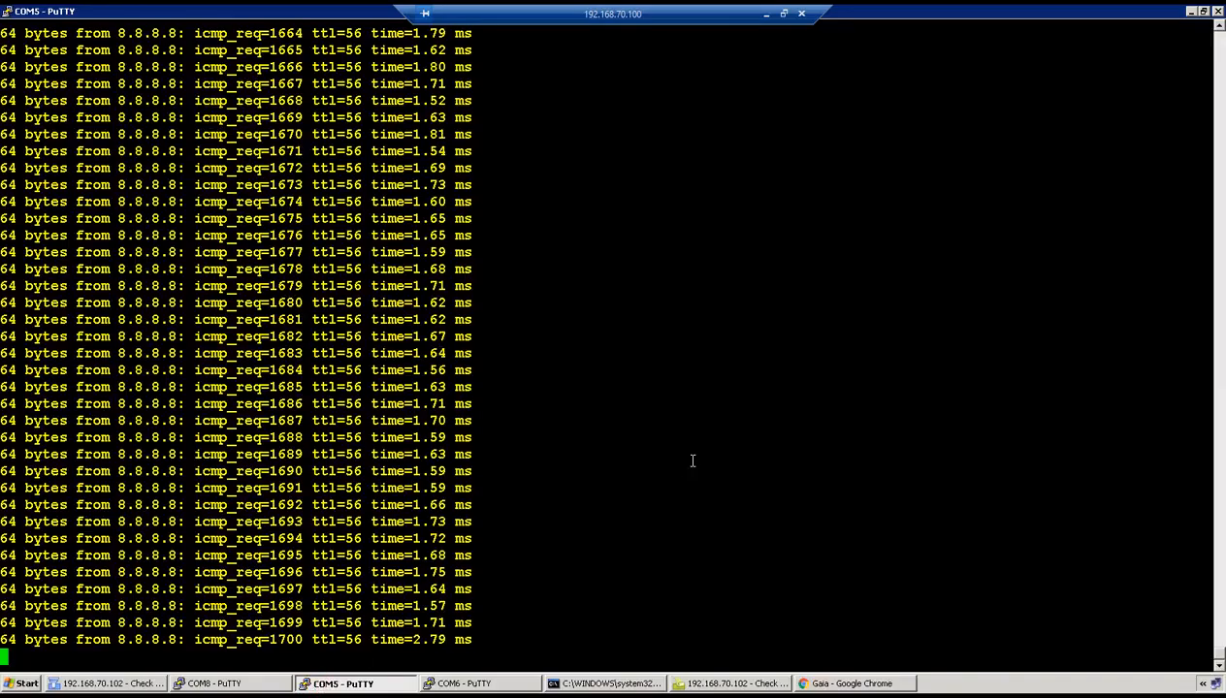
key(ctrl+c)
key(Return)
key(Return)
key(Return)
key(Return)
text(c)
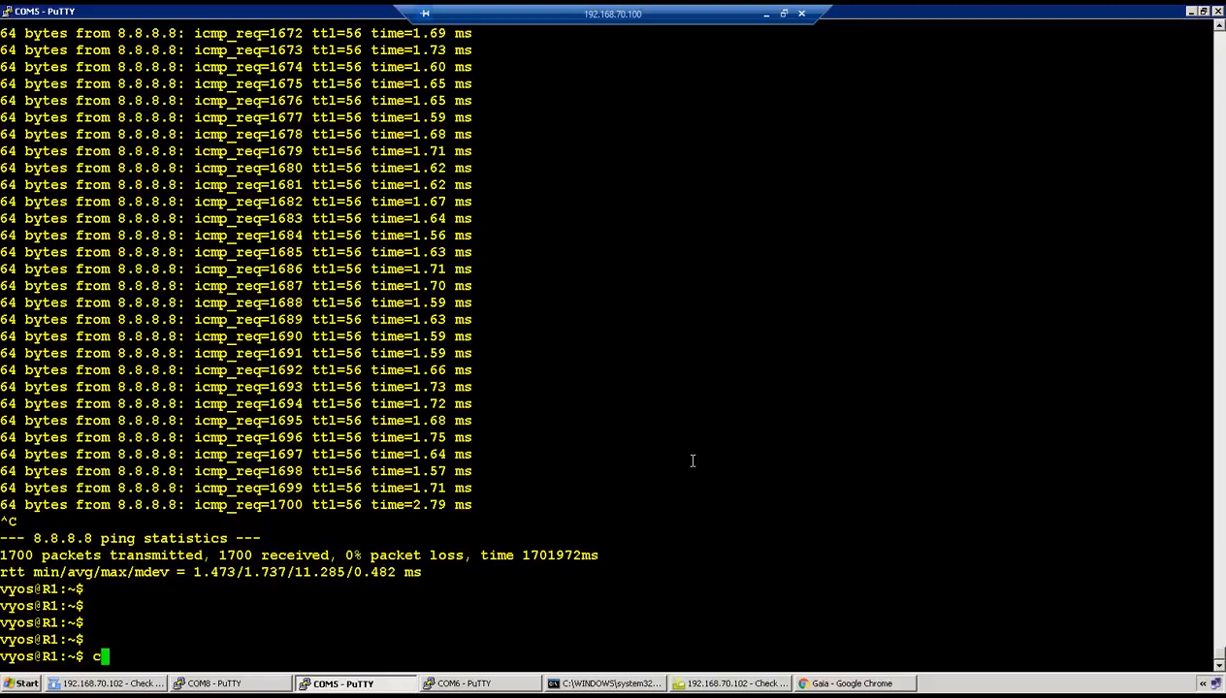
text(onfigure)
key(Return)
text(delete protocols static )
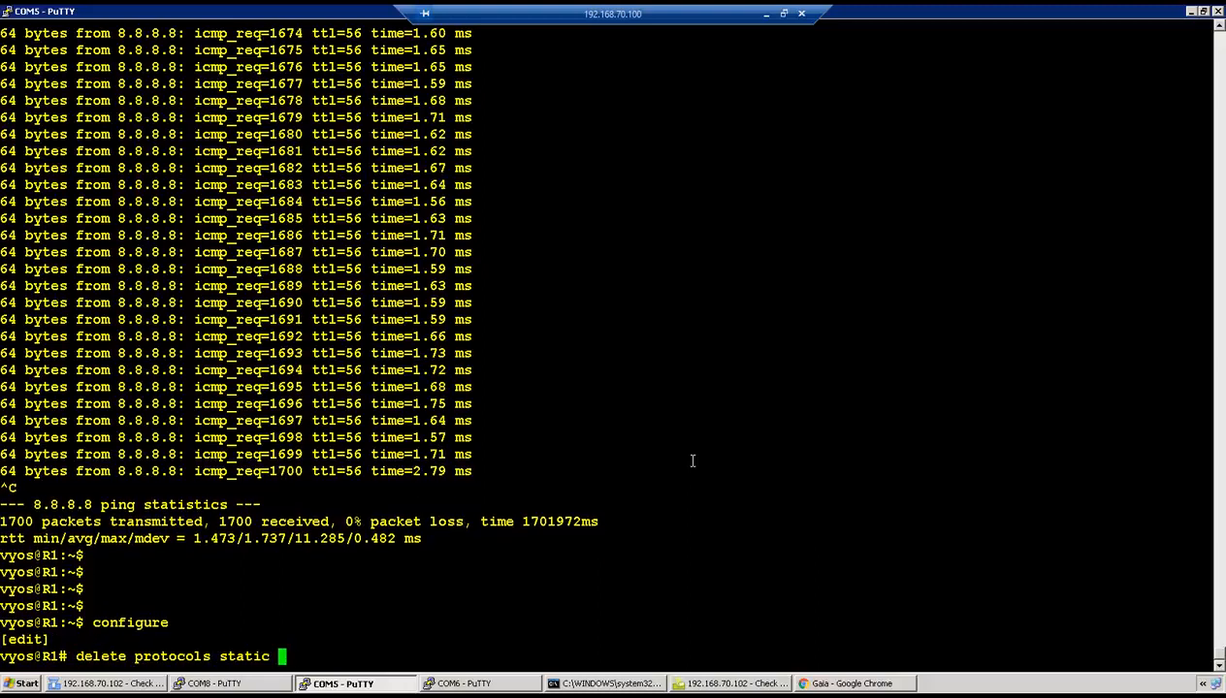
text(route 0.0.0.0/0)
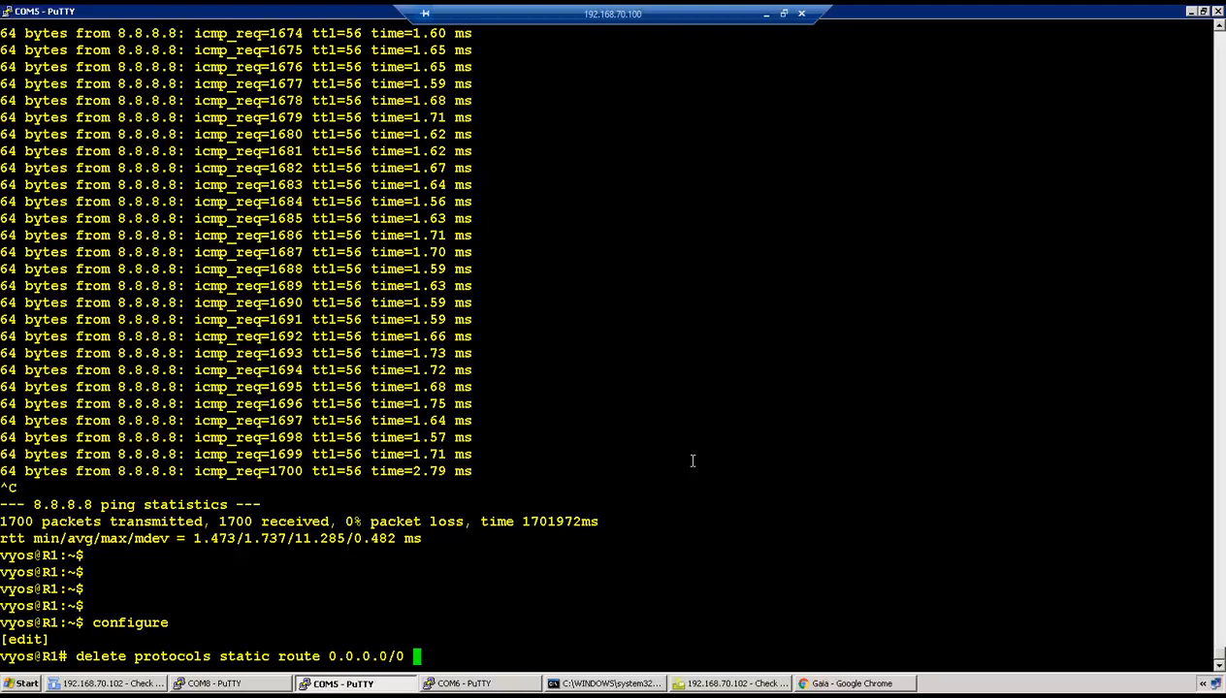
key(Return)
text(ommit)
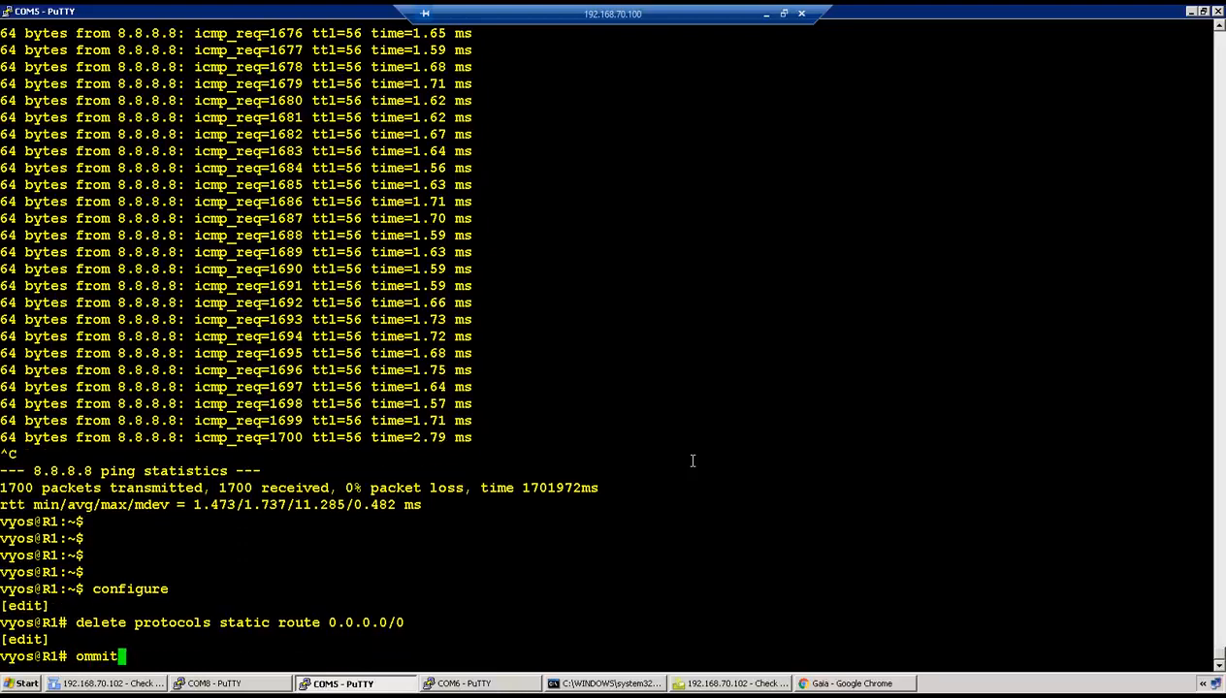
key(BackSpace)
key(BackSpace)
key(BackSpace)
key(BackSpace)
key(BackSpace)
text(commit)
key(Return)
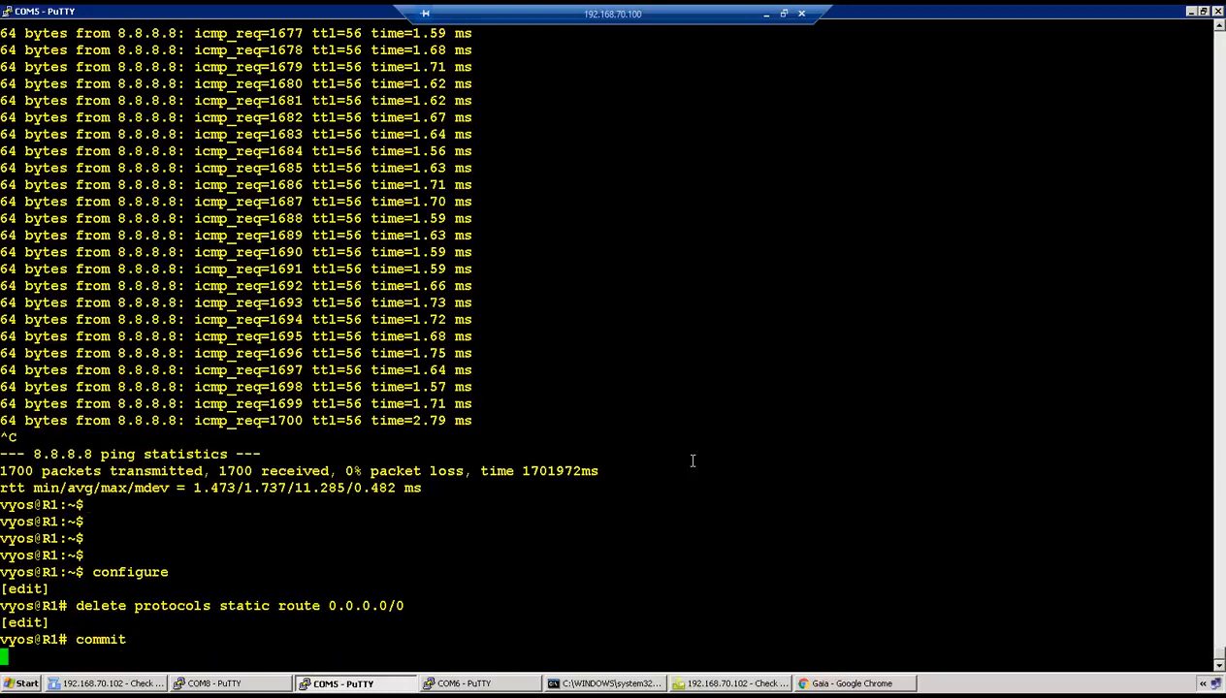
click(475, 682)
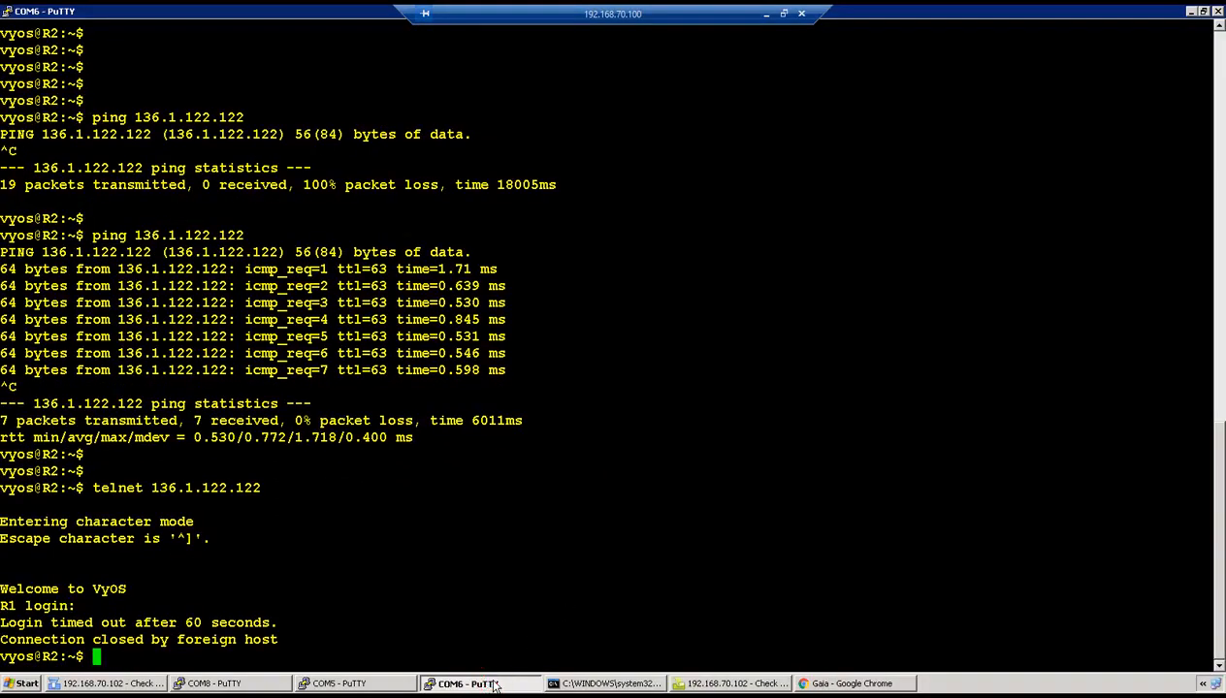
- On R2 (COM6), enter configure mode and start typing 'delete protocols static'
key(Return)
key(Return)
text(configure)
key(Return)
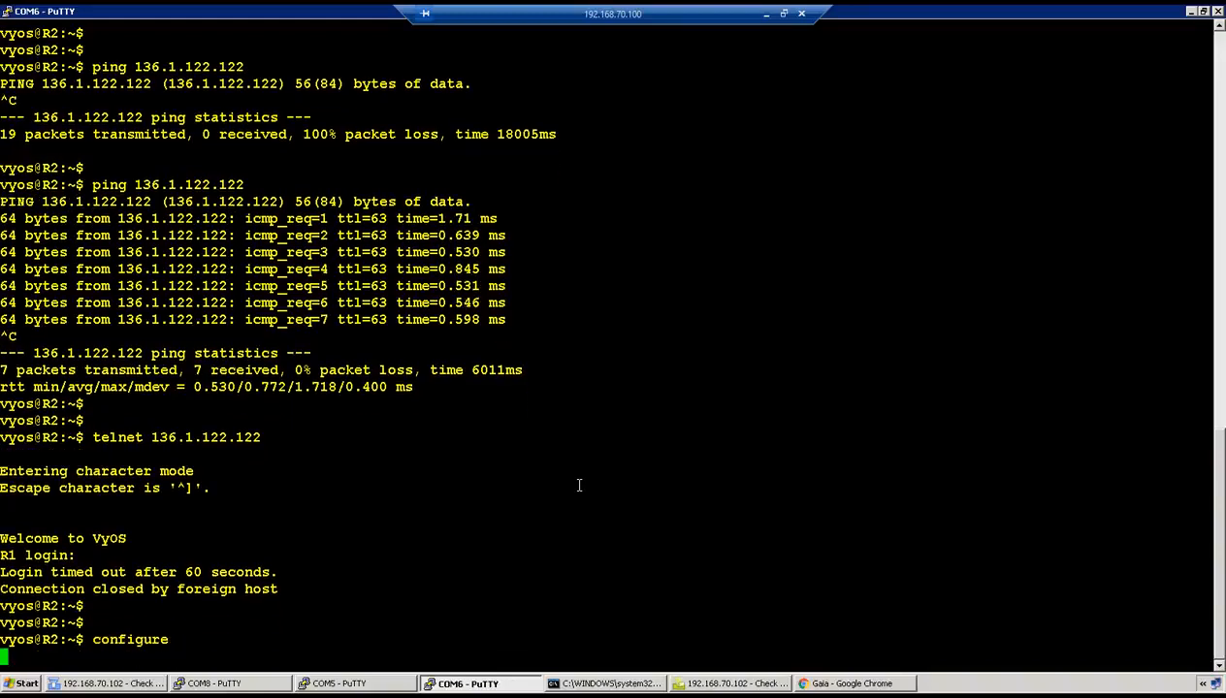
key(Return)
text(delete p)
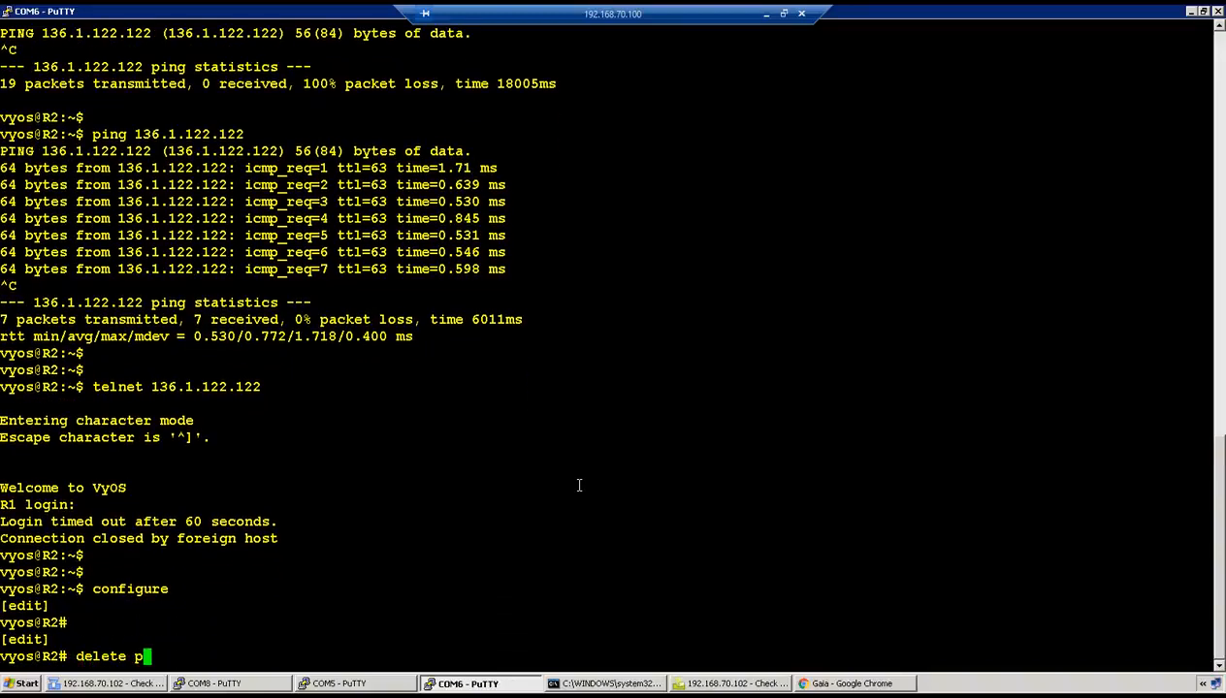
text(rotocols static)
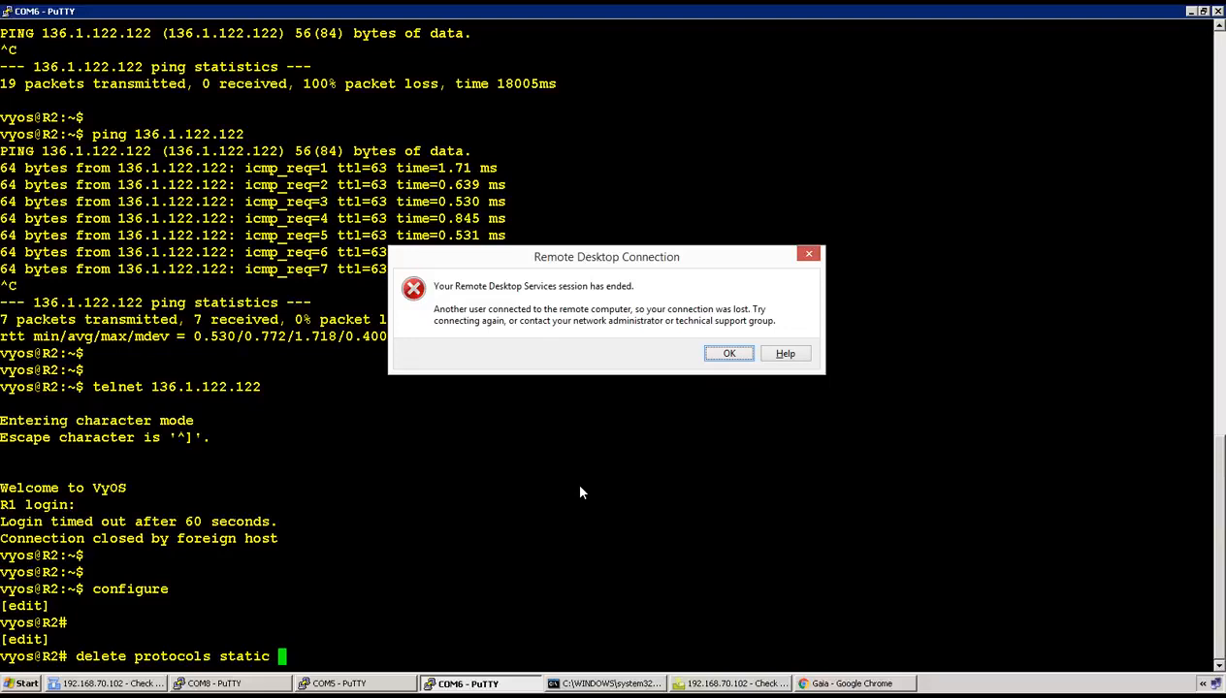
- Reconnect the lab session and confirm R1's and R2's routing tables show no default route
click(718, 353)
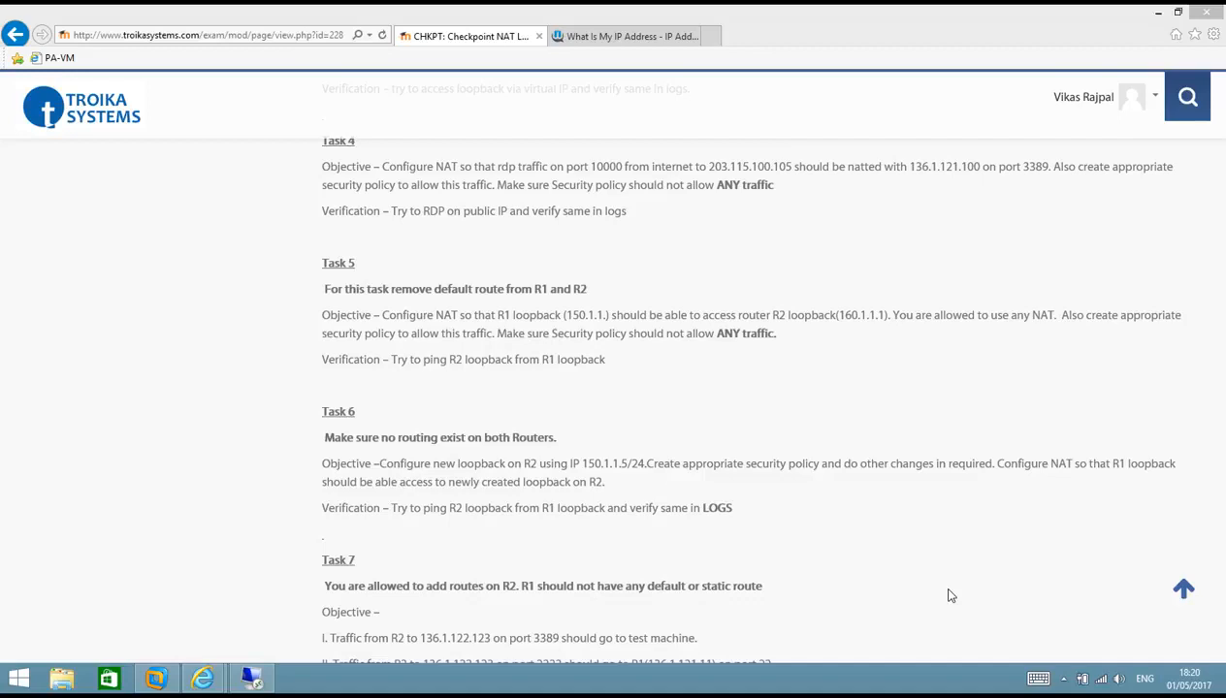
click(252, 678)
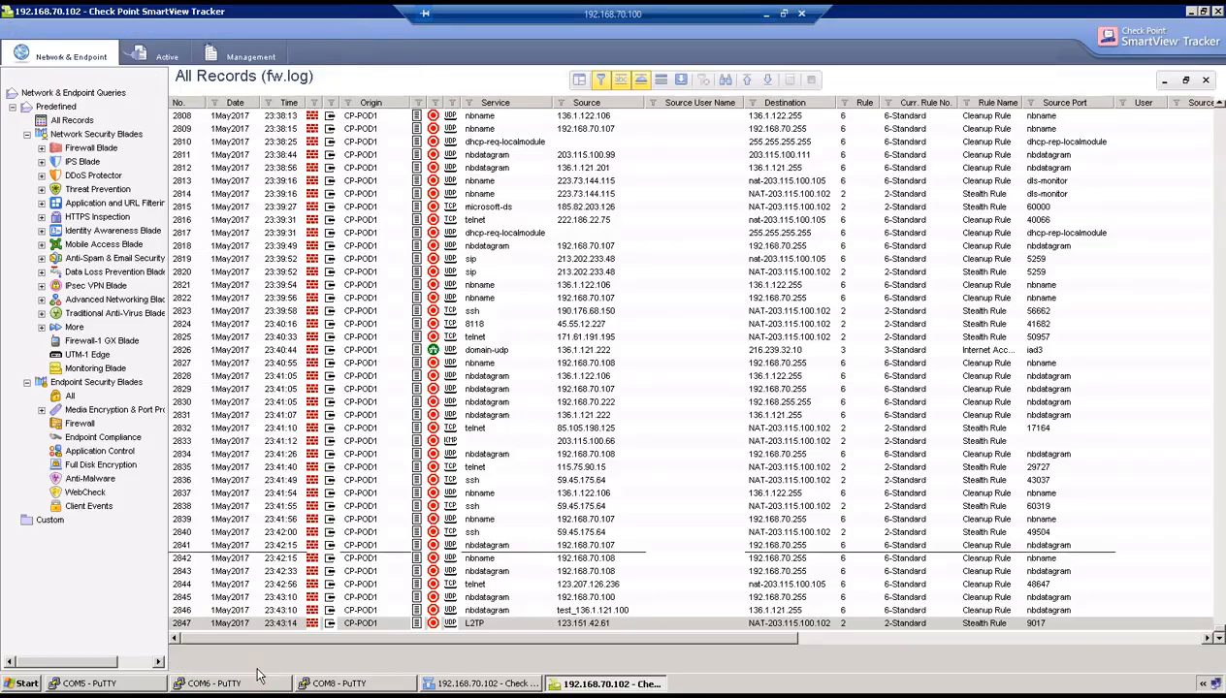
click(126, 684)
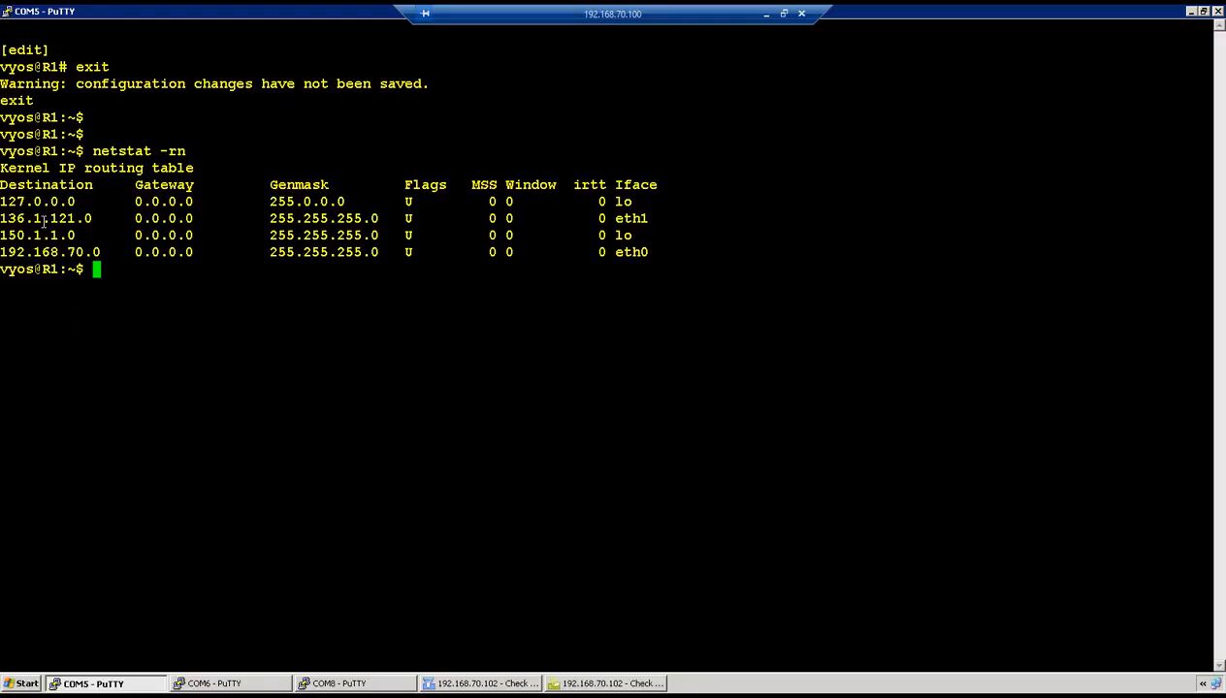
drag(2, 202, 678, 253)
click(254, 681)
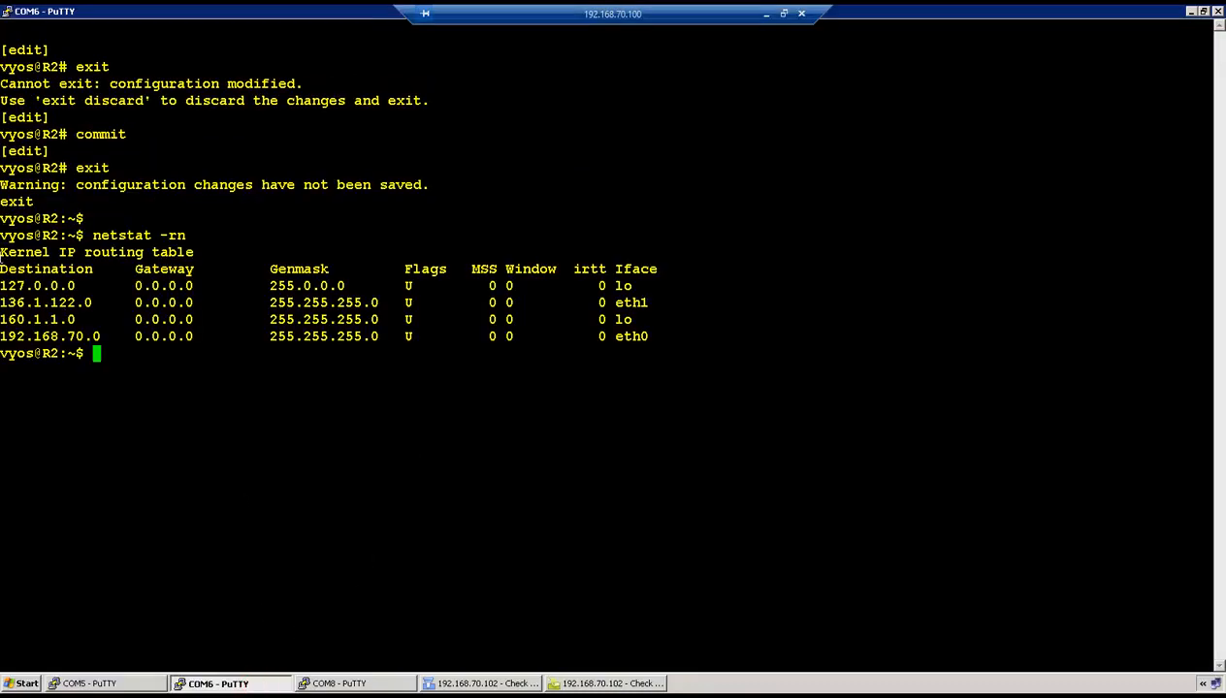
drag(2, 283, 668, 337)
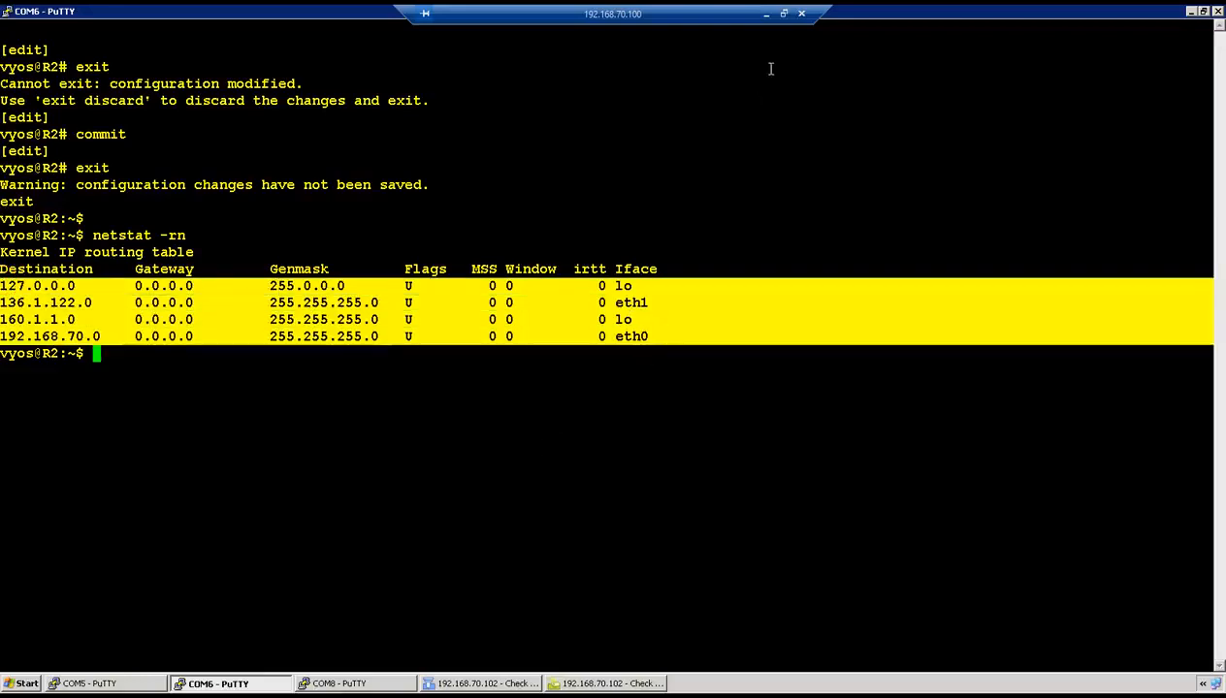
click(766, 13)
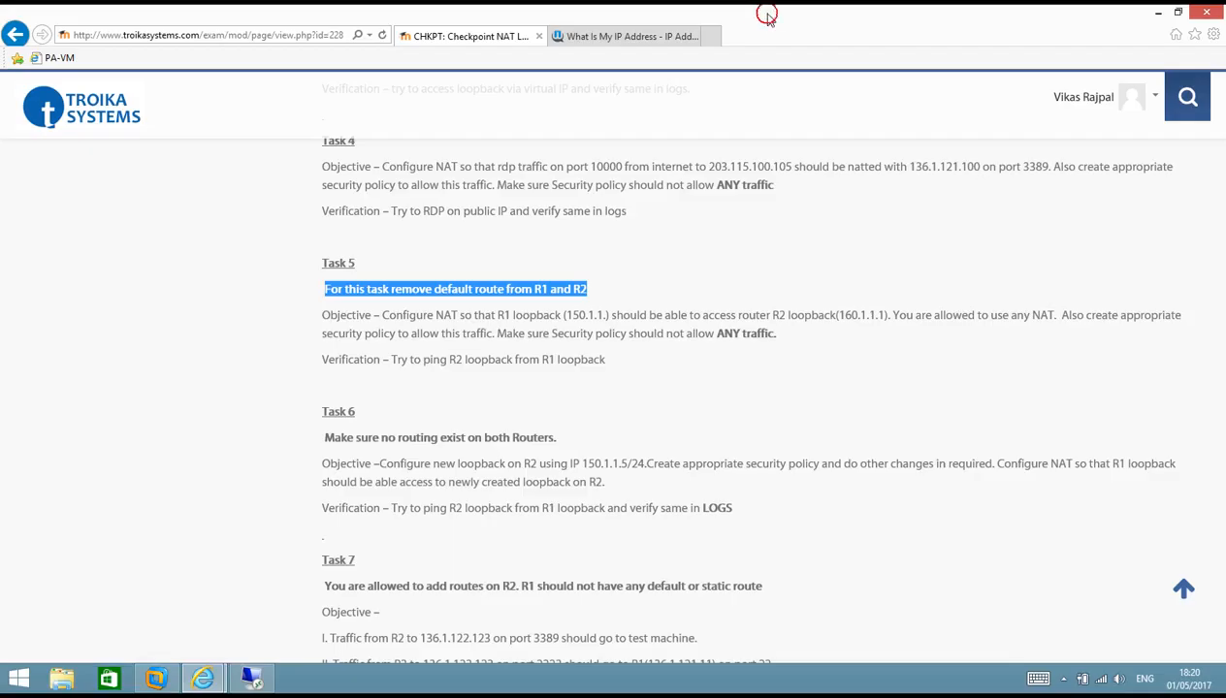
- Highlight Task 5's loopback objective, then type and discard 'ping 160.1.1.1 interface 150.1.1.1' on R2
click(509, 358)
drag(475, 315, 867, 317)
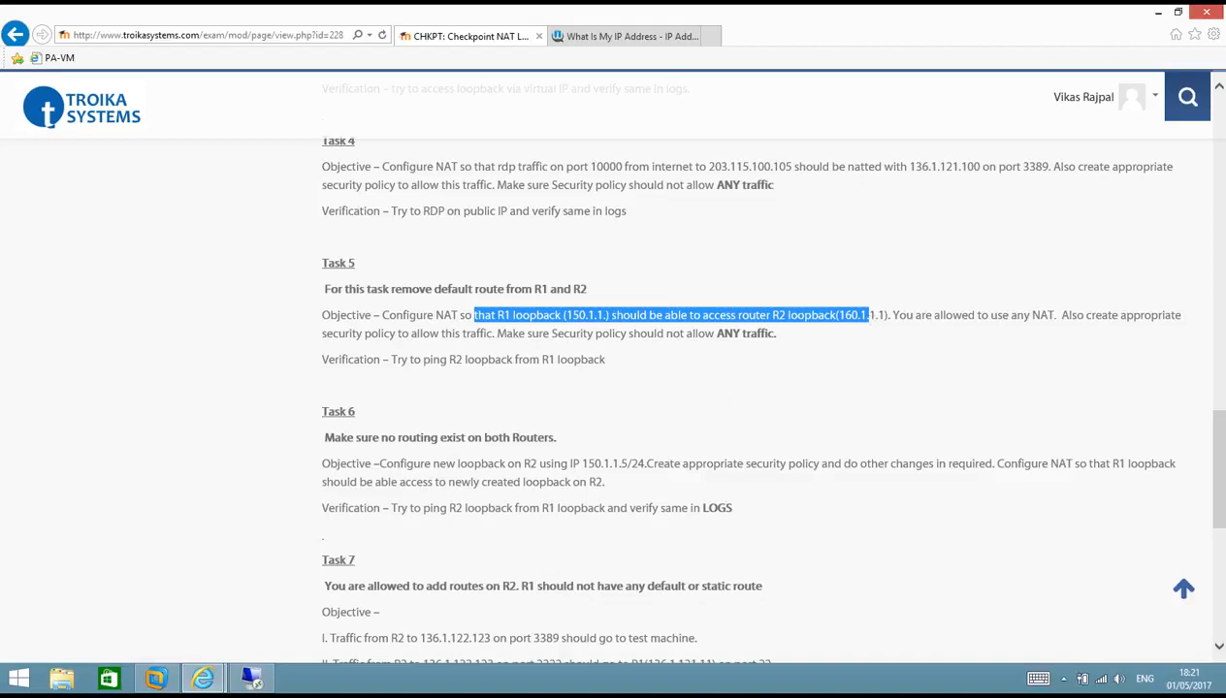
click(252, 676)
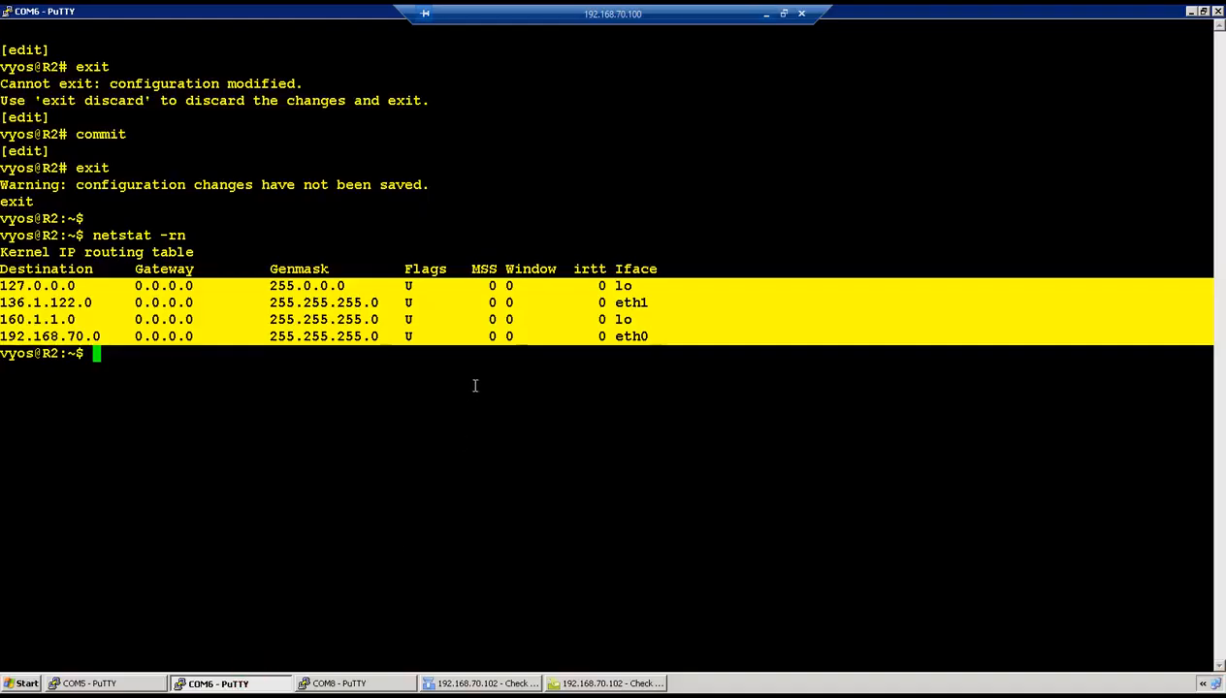
text(ping 160.1.1.)
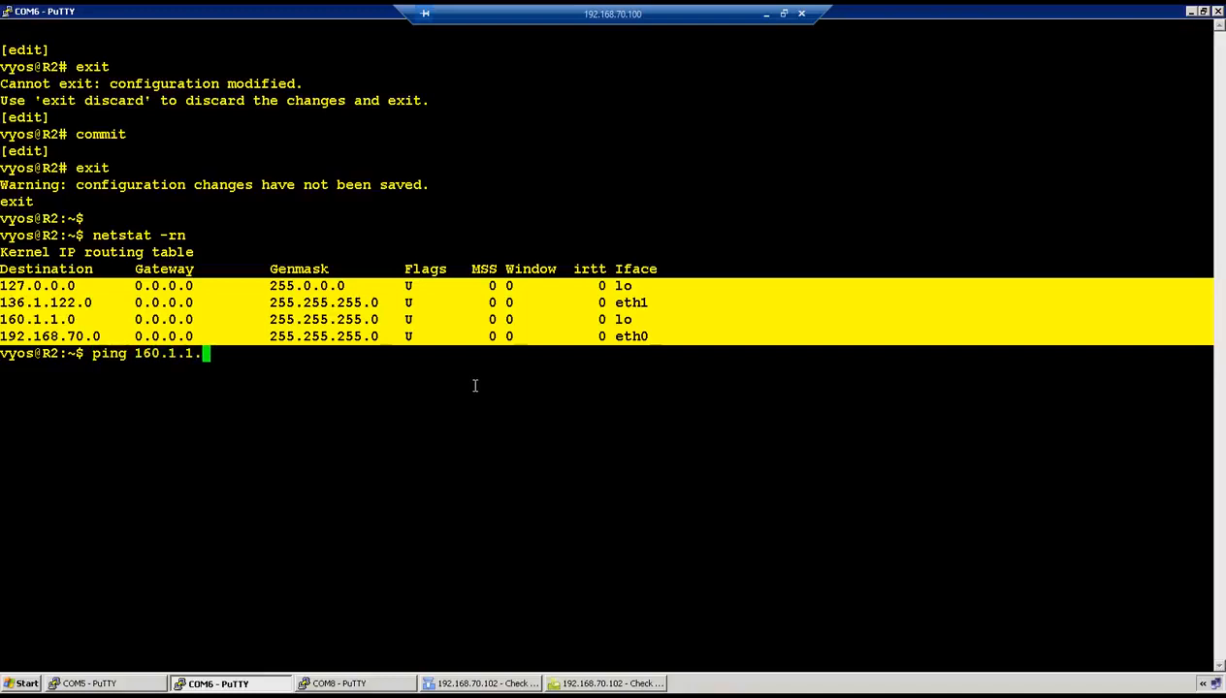
text(1 interface 150.1.1.1)
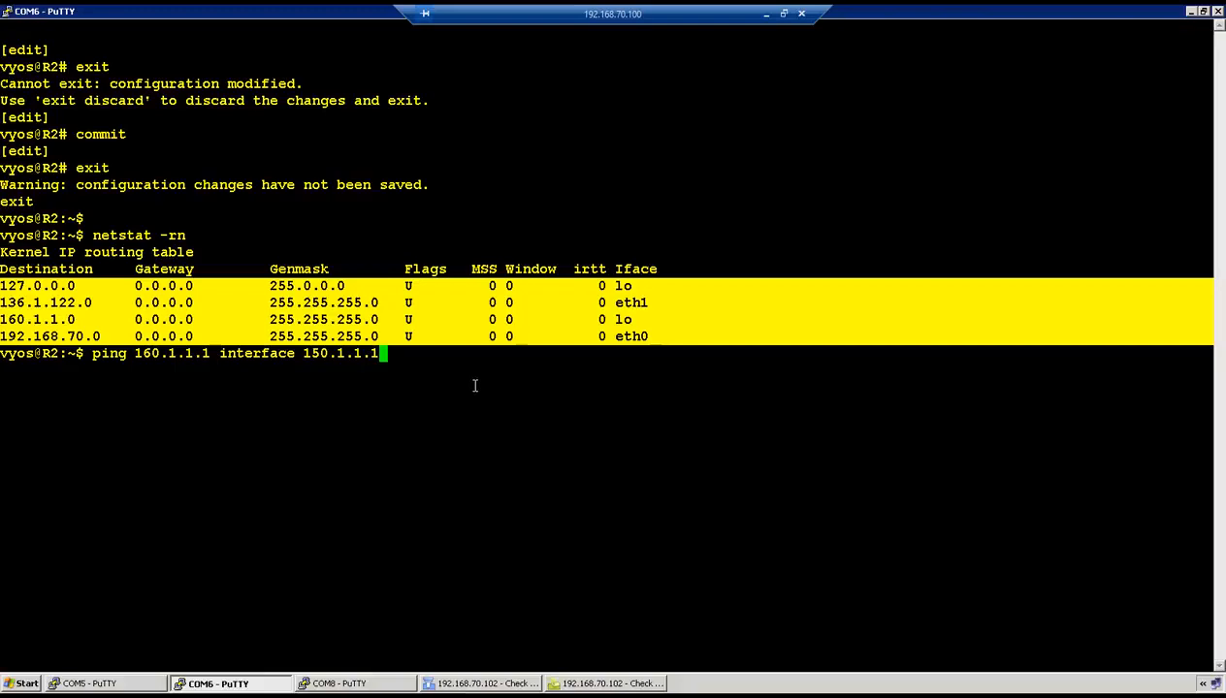
key(BackSpace)
key(BackSpace)
key(BackSpace)
key(BackSpace)
key(BackSpace)
key(BackSpace)
key(BackSpace)
key(BackSpace)
key(BackSpace)
key(BackSpace)
key(BackSpace)
key(BackSpace)
key(BackSpace)
key(BackSpace)
key(BackSpace)
key(BackSpace)
key(BackSpace)
key(BackSpace)
key(BackSpace)
key(BackSpace)
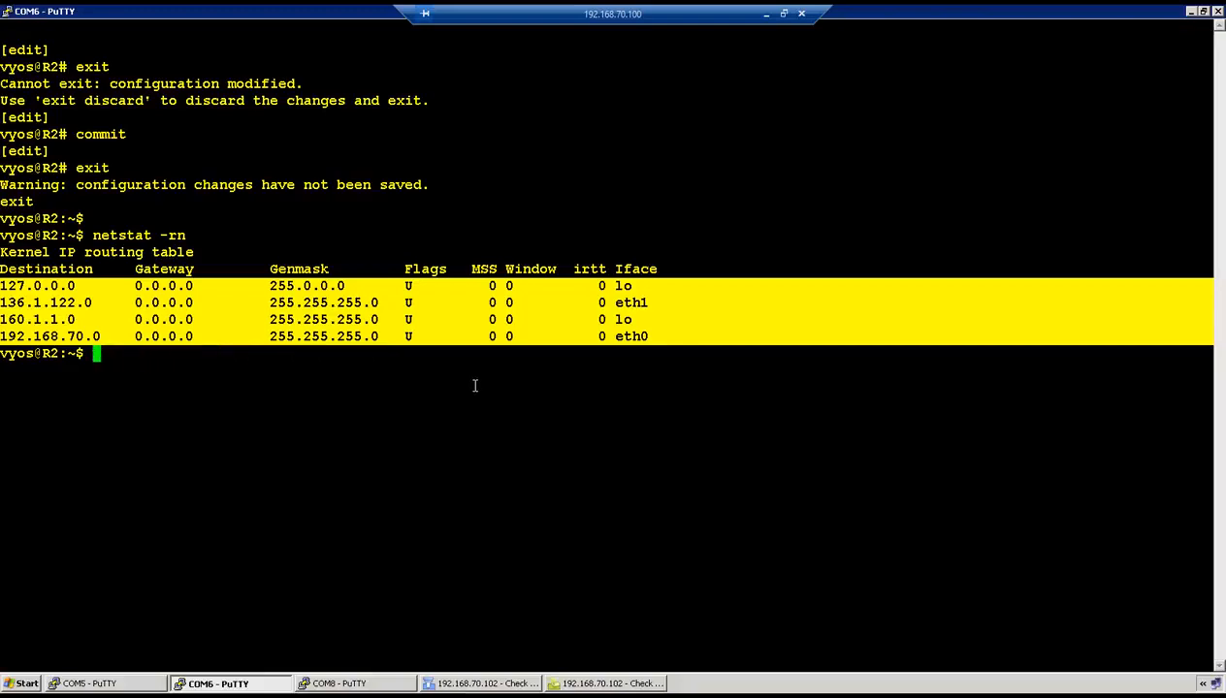
click(179, 397)
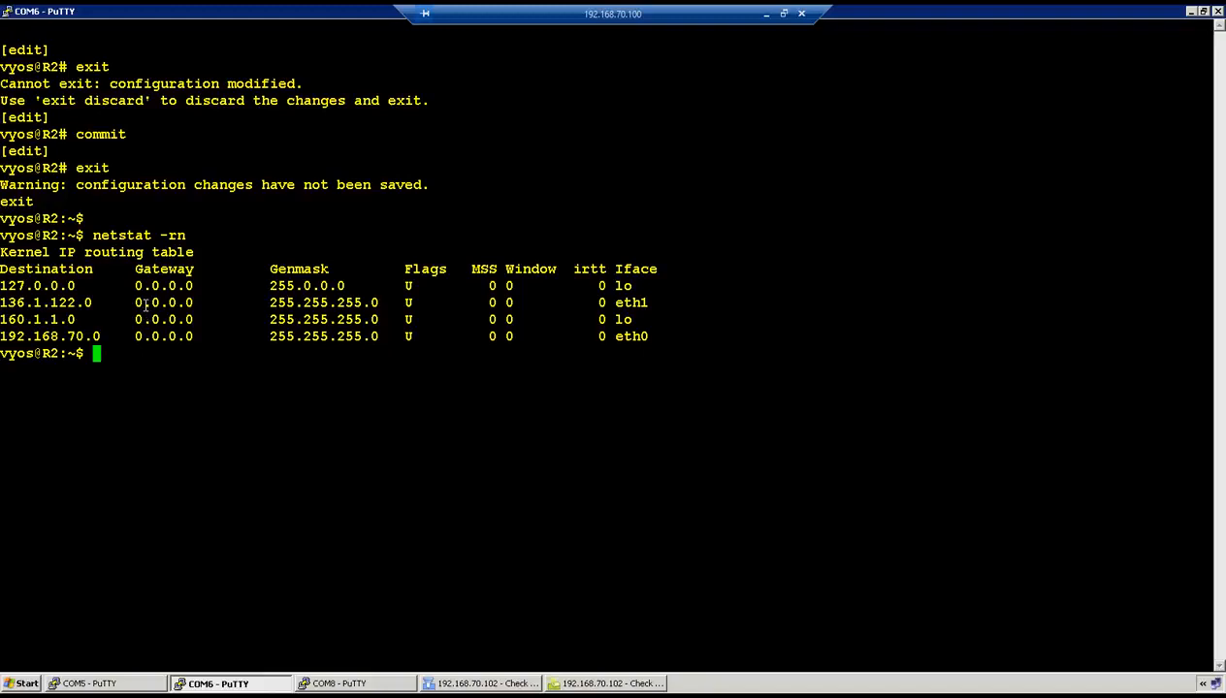
click(135, 682)
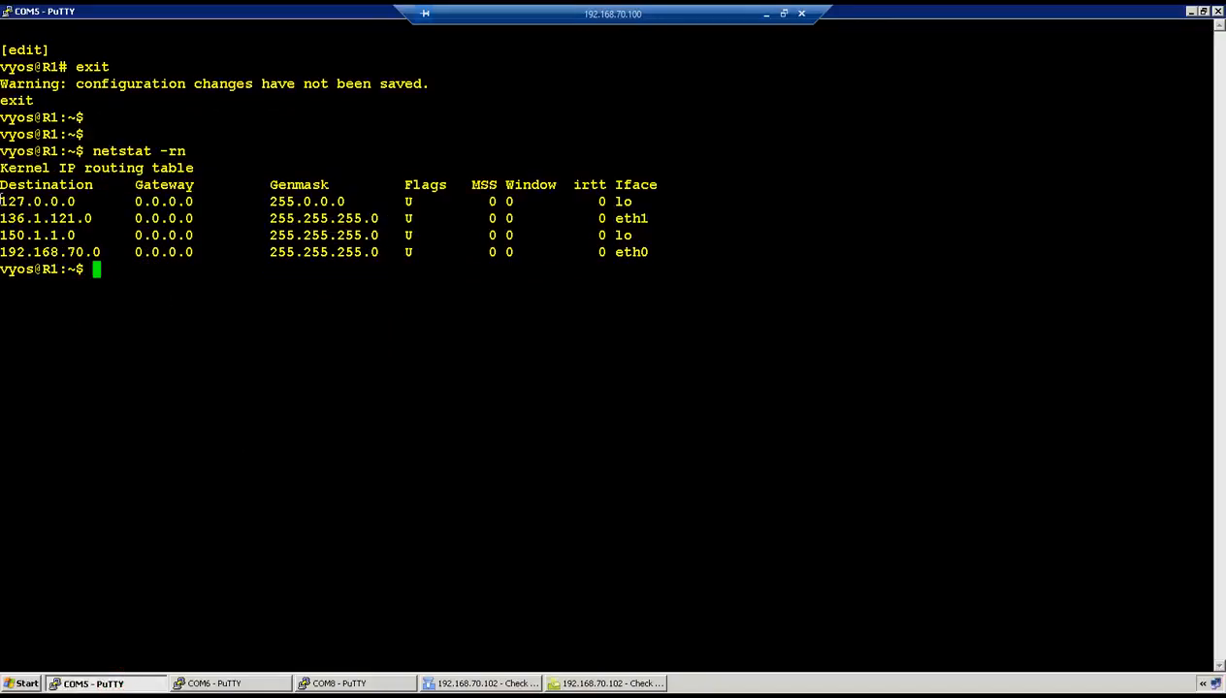
- Highlight R1's connected routes 136.1.121.0, 150.1.1.0 and 192.168.70.0, then reread the task
drag(3, 218, 105, 221)
drag(3, 235, 86, 236)
drag(3, 253, 89, 252)
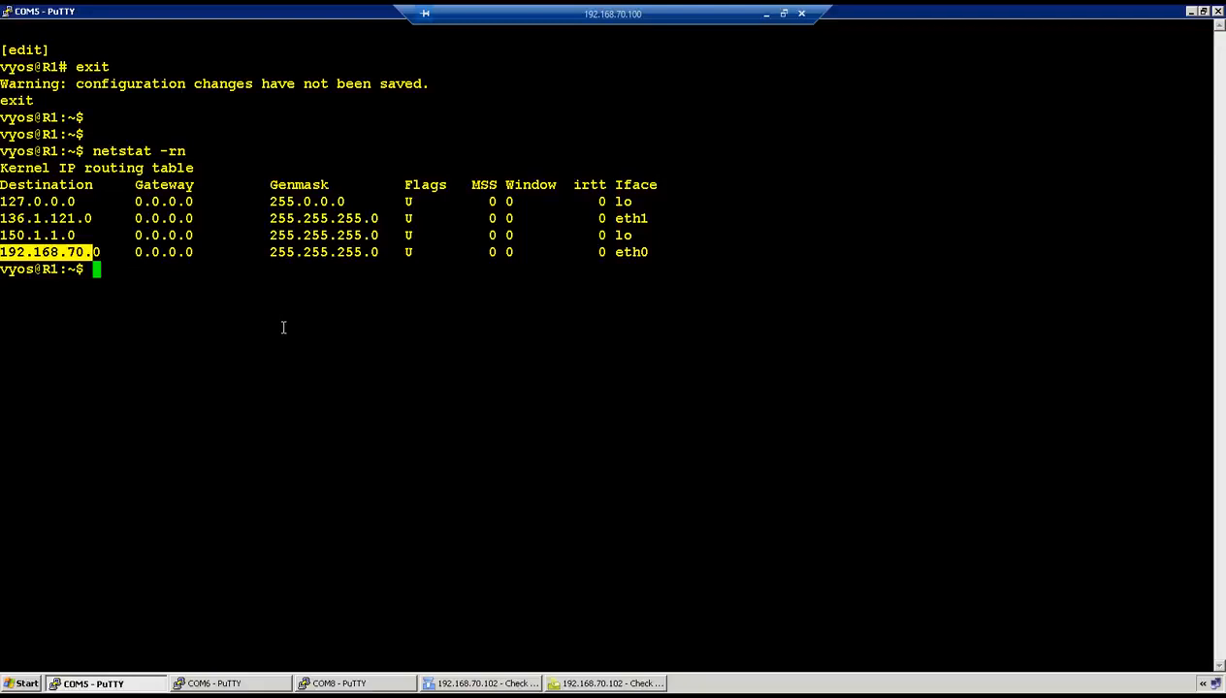
click(765, 14)
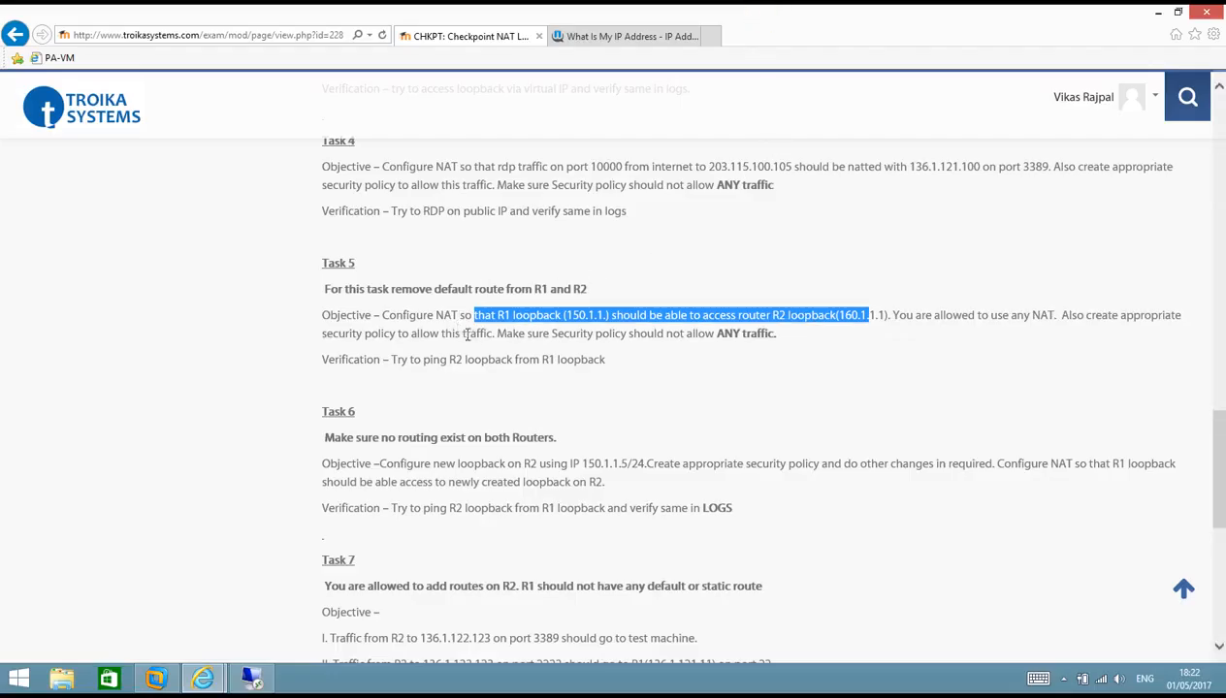
click(252, 663)
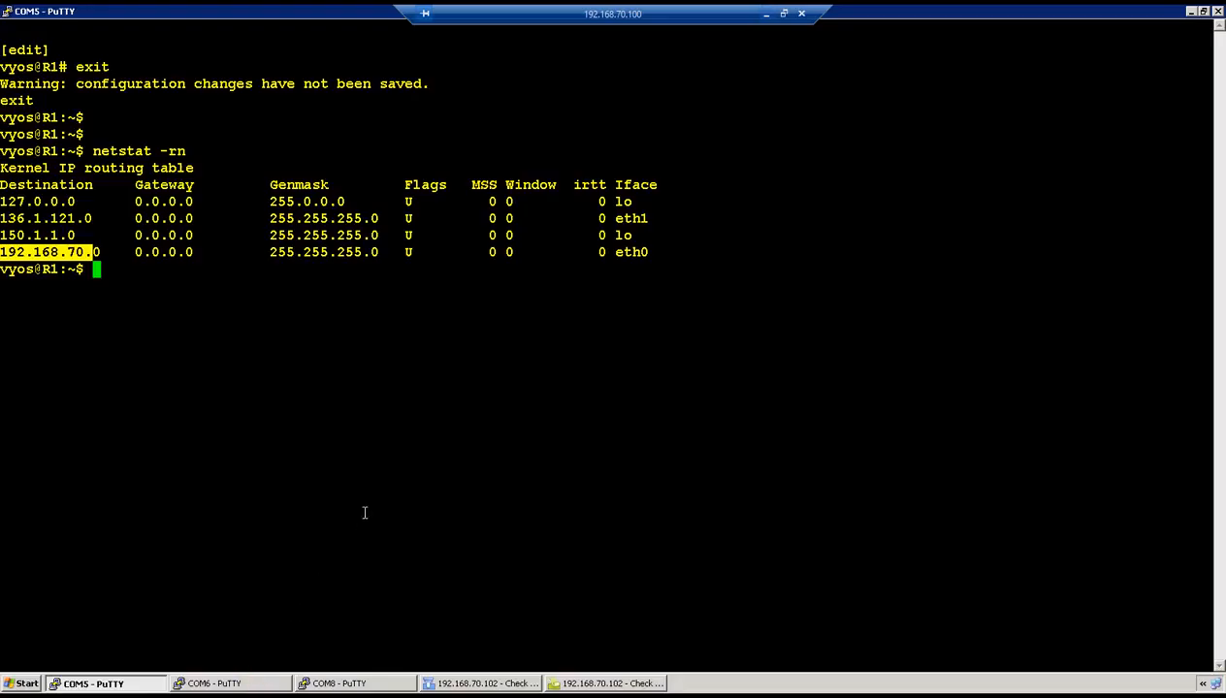
- Insert a new firewall rule below rule 5 and name it R1-R2
click(456, 686)
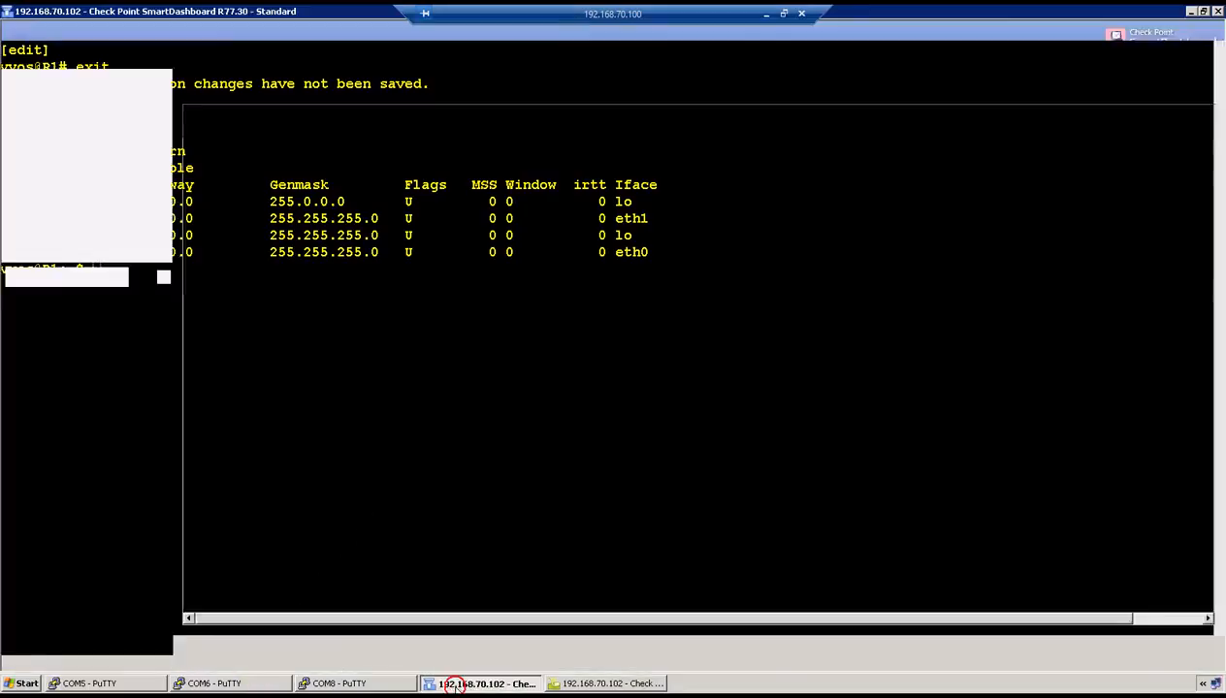
click(43, 105)
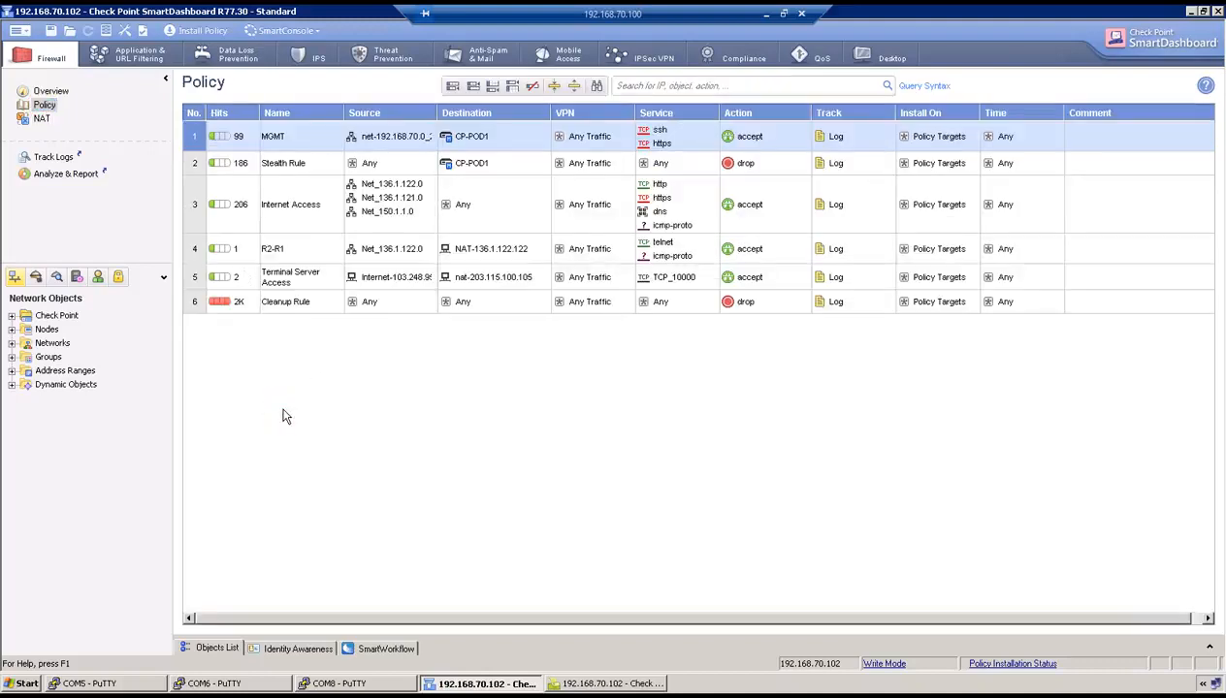
right_click(201, 277)
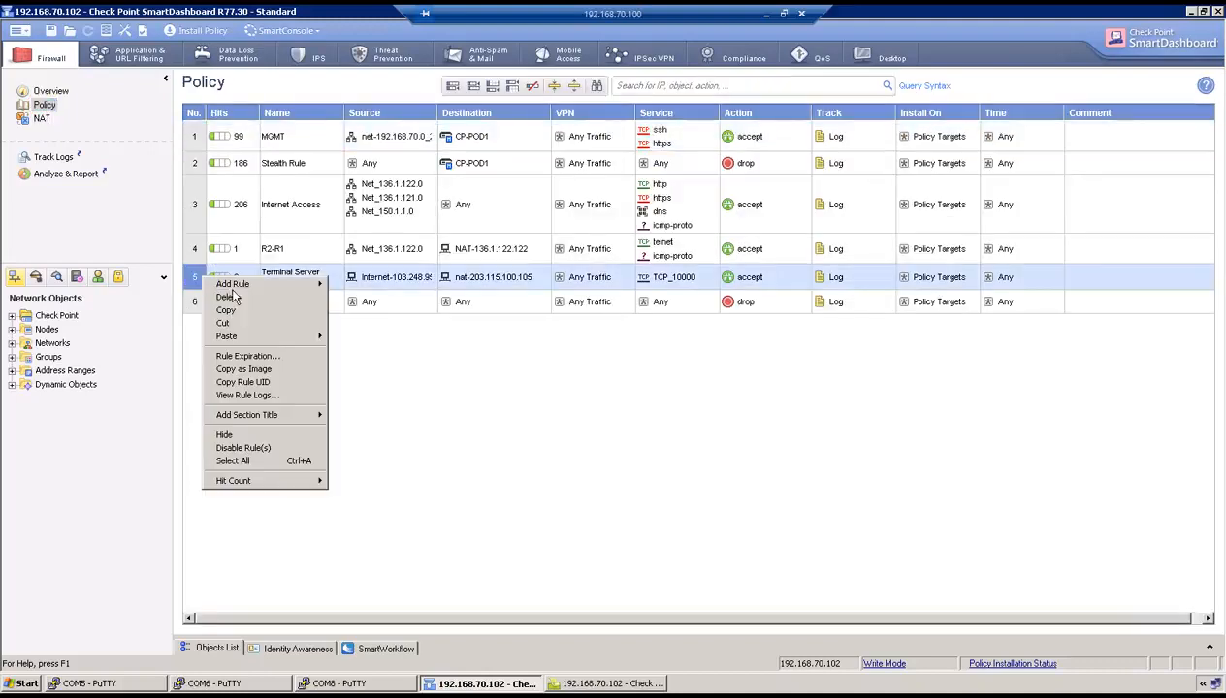
click(455, 409)
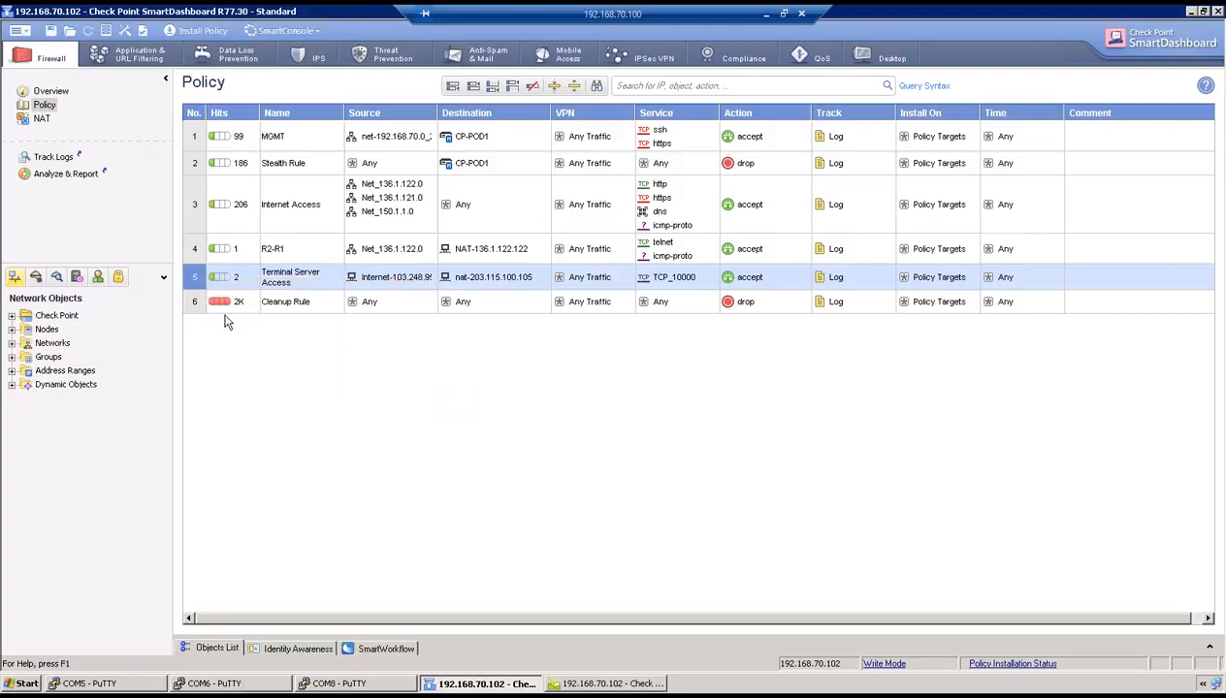
right_click(194, 279)
mouse_move(225, 286)
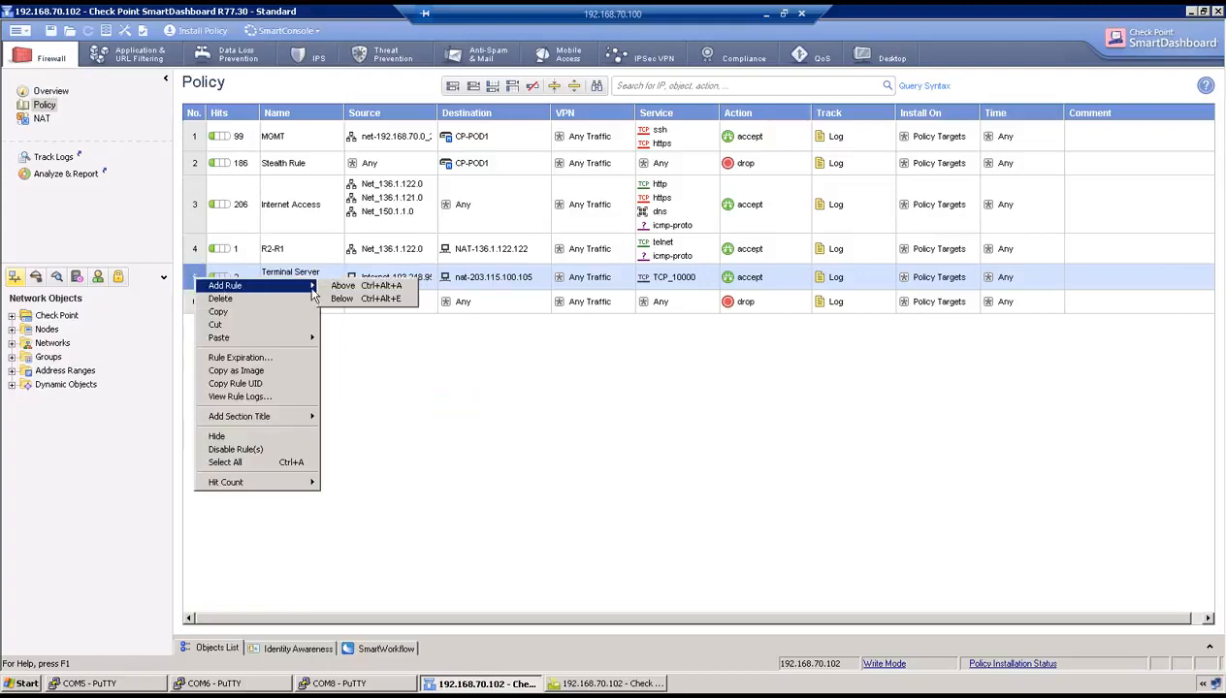
click(341, 297)
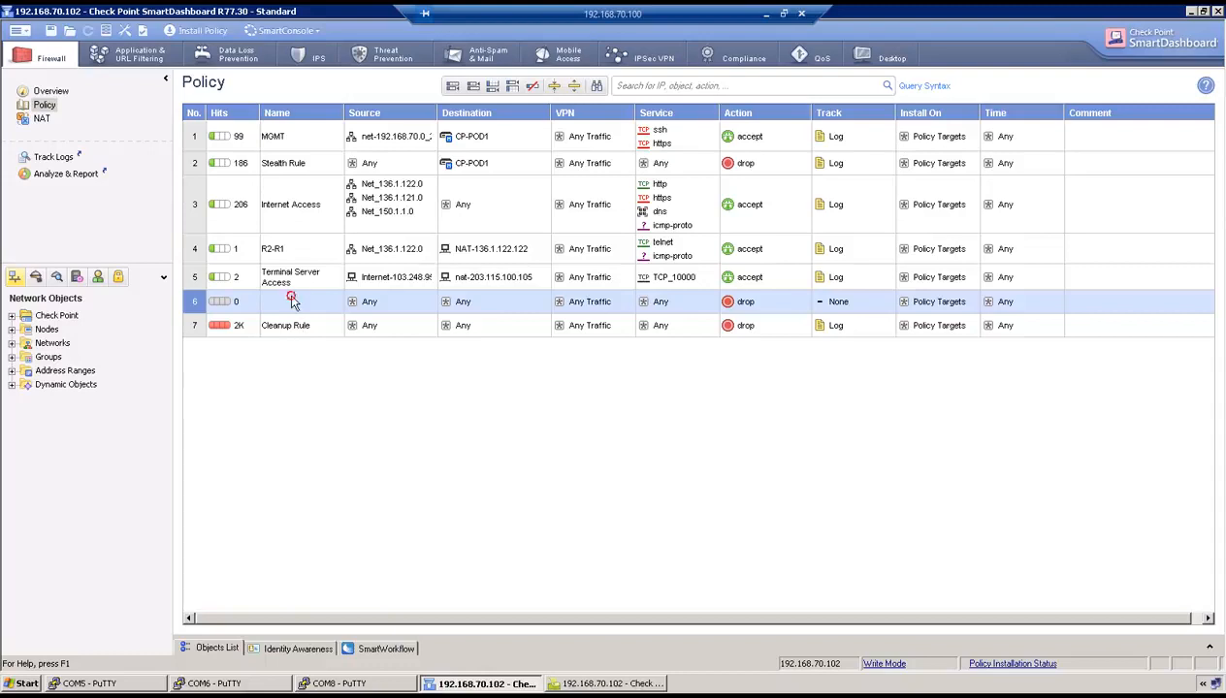
double_click(294, 300)
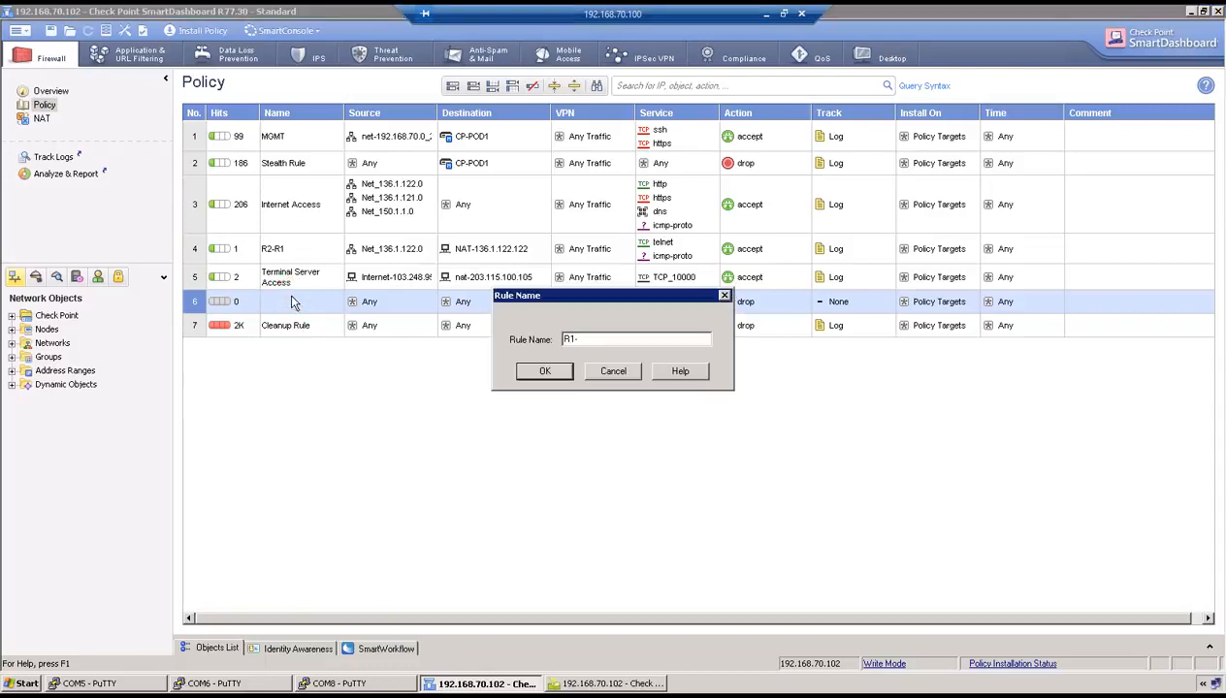
click(533, 371)
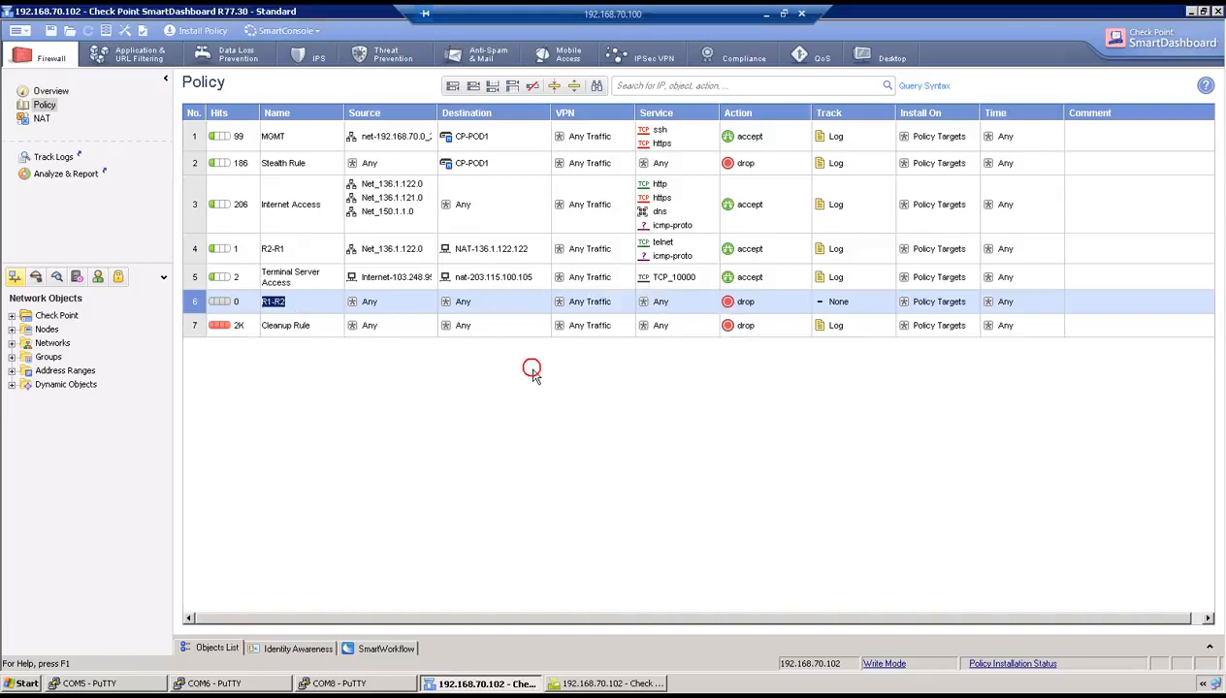
- Copy Net_150.1.1.0 from rule 3 into the R1-R2 rule's source
click(370, 302)
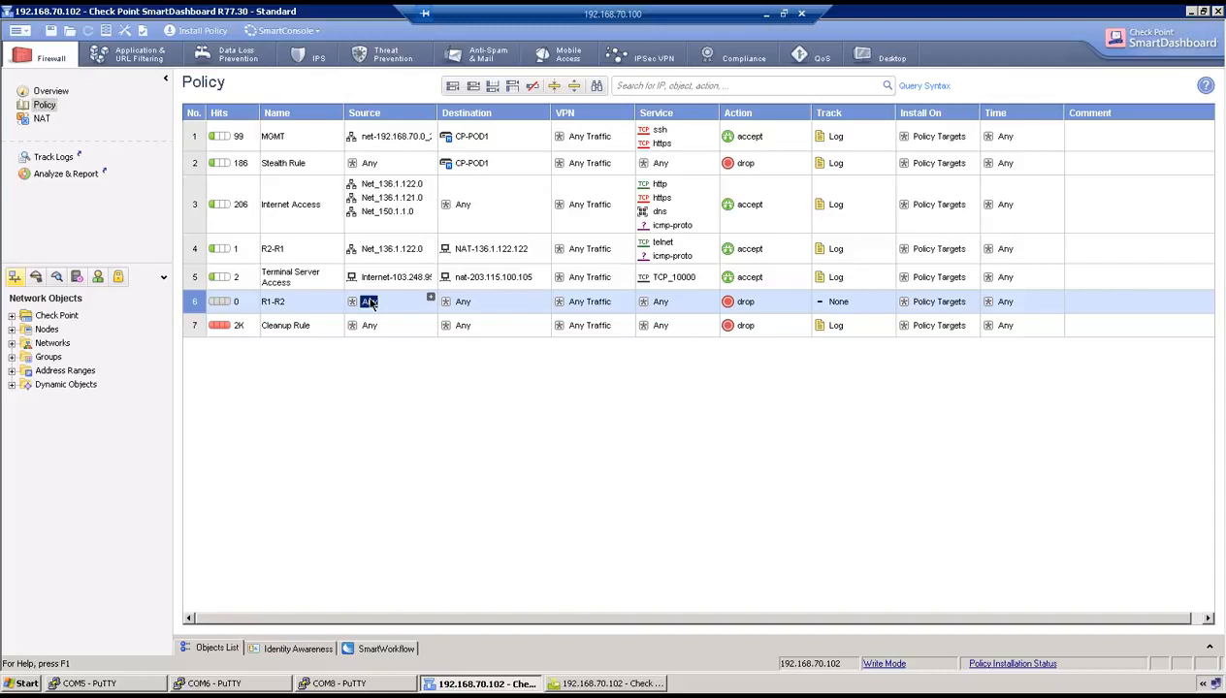
click(385, 212)
drag(401, 216, 371, 303)
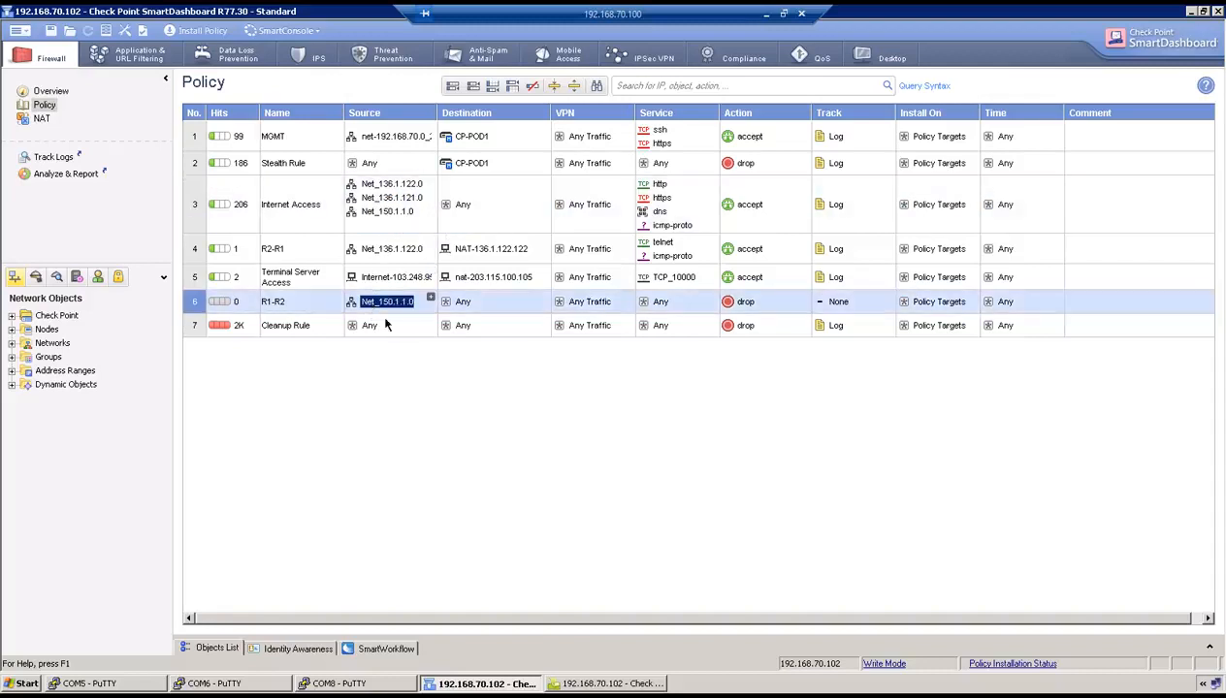
click(462, 302)
right_click(462, 303)
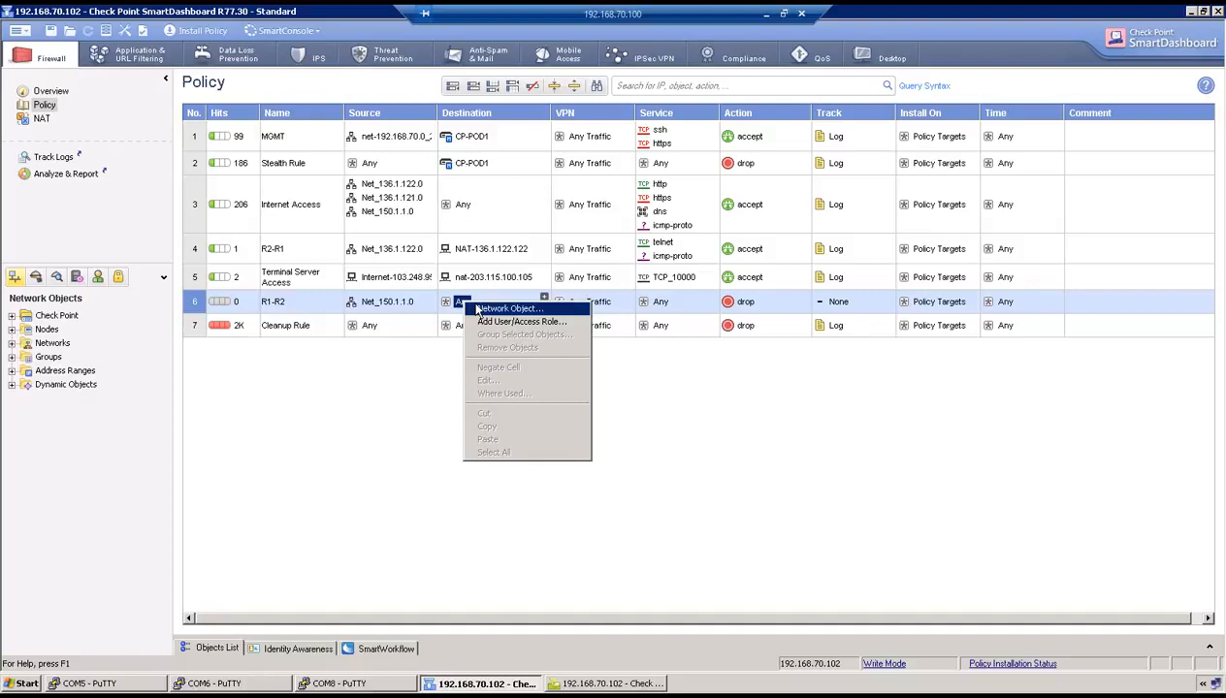
- Create host nat-136.1.121.202 with IPv4 136.1.121.202 and use it as rule 6's destination
click(478, 308)
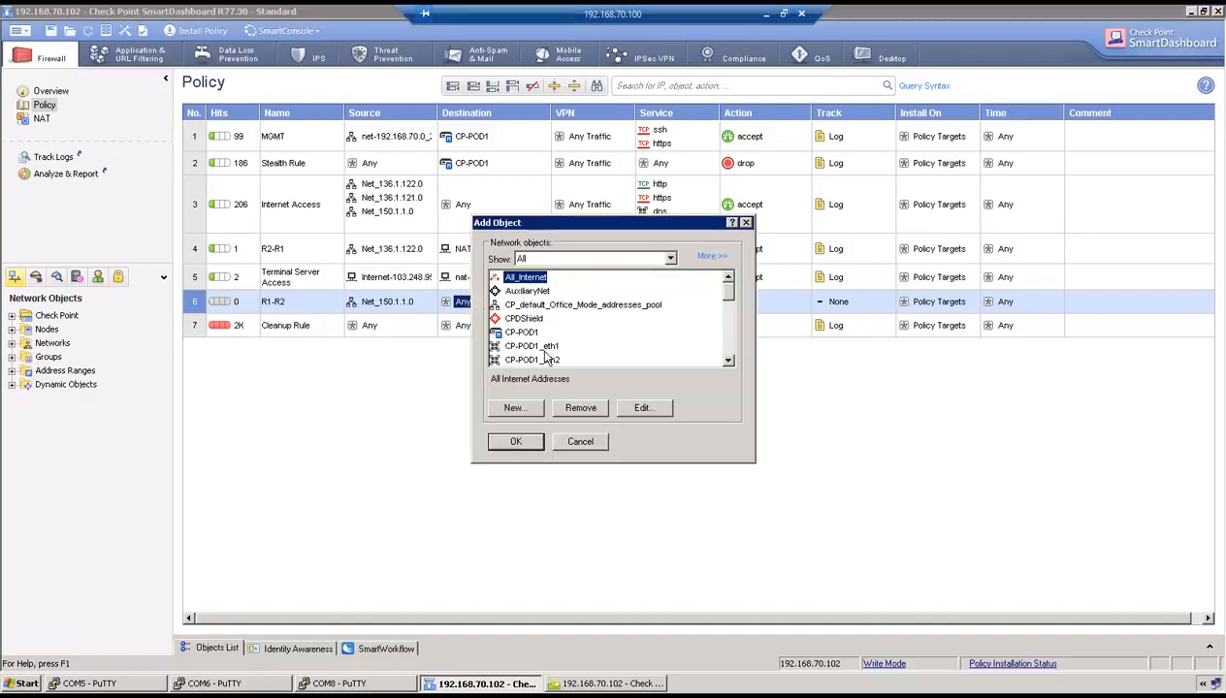
click(524, 408)
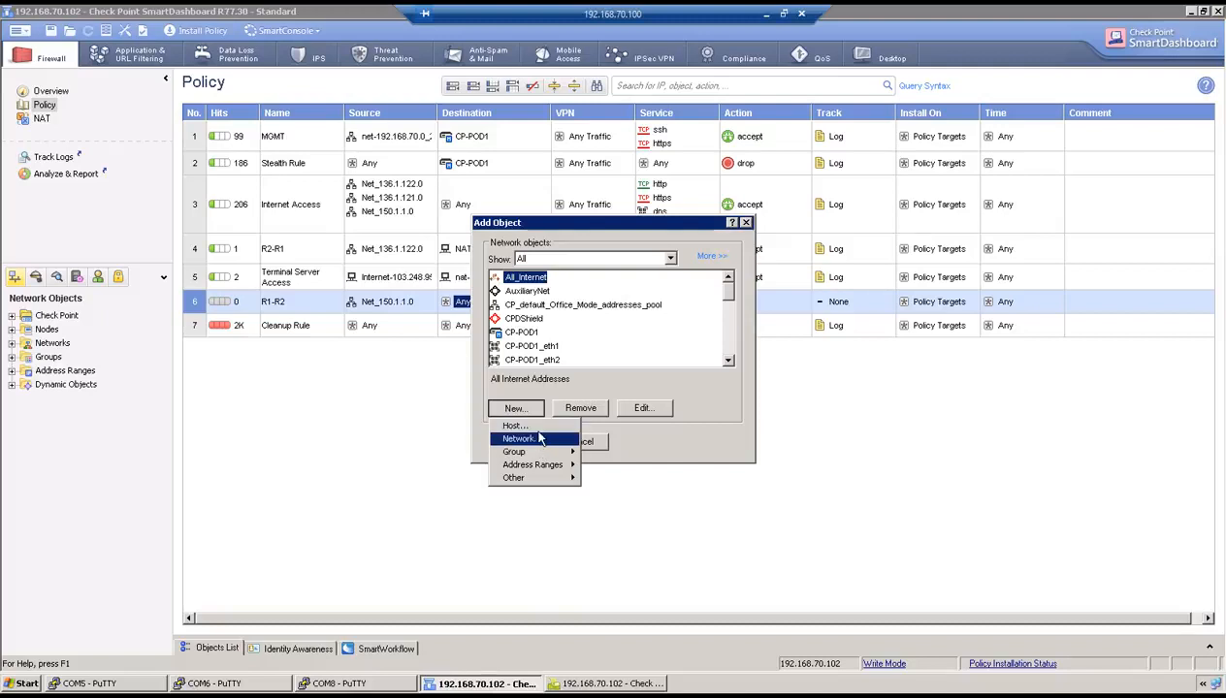
click(532, 426)
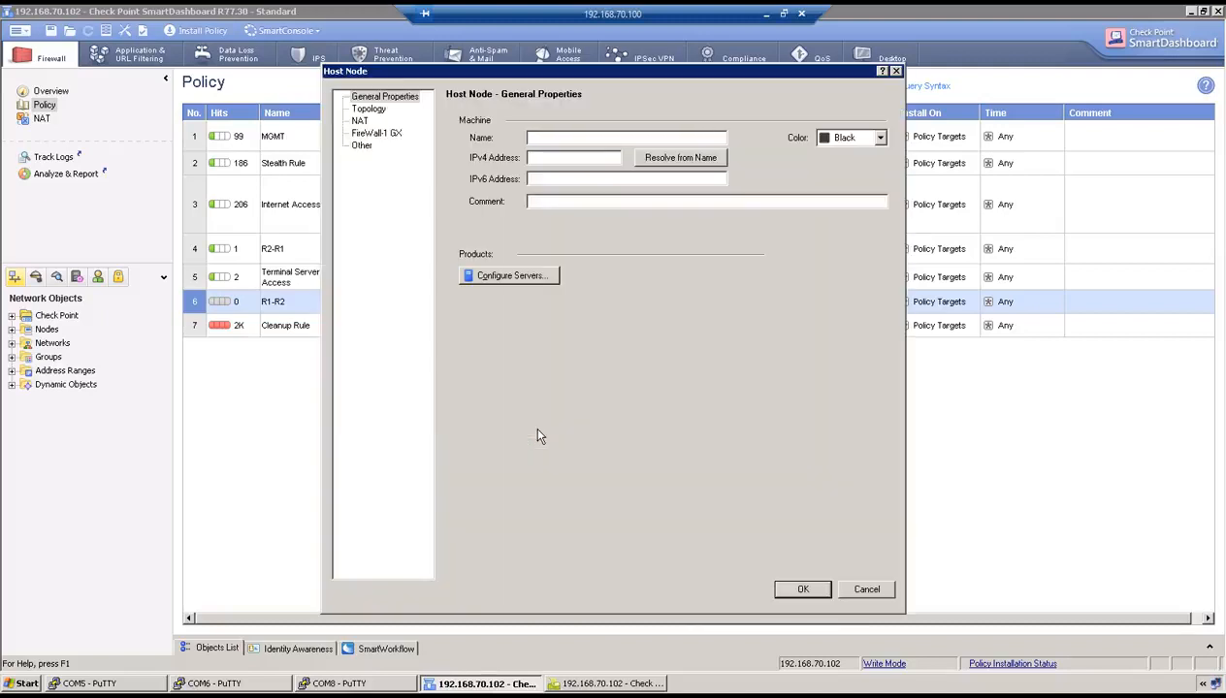
text(nat-136.1.121.)
text(202)
click(562, 159)
text(136.1)
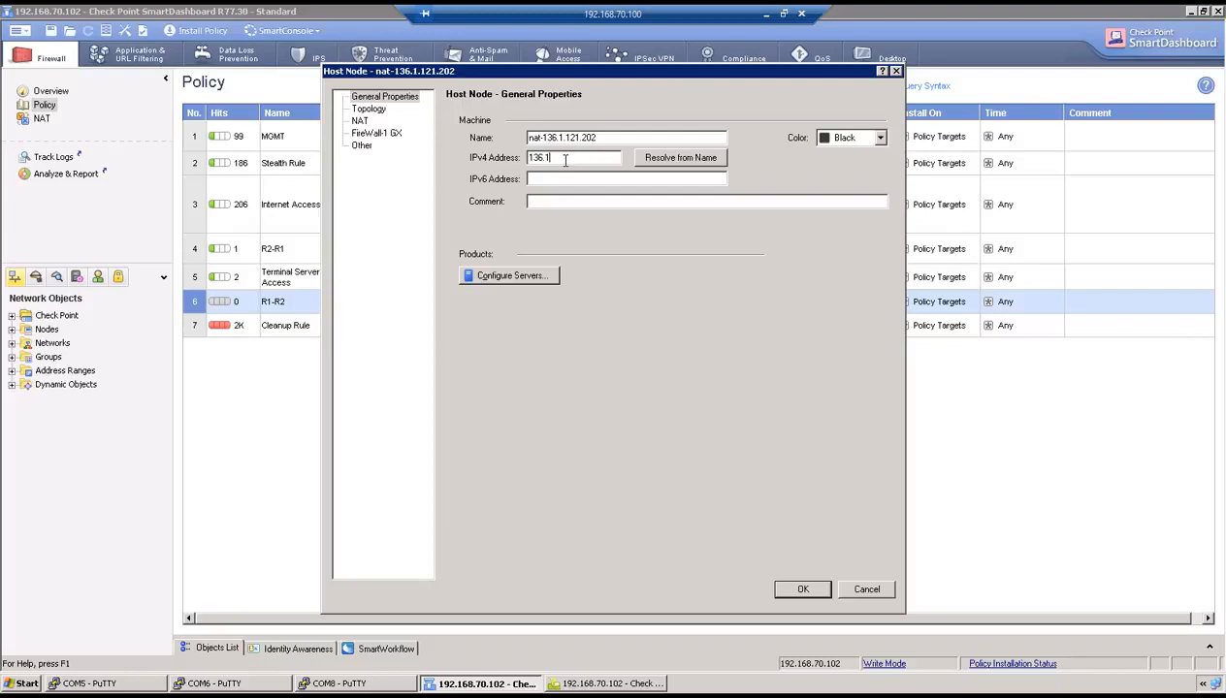
text(.121.202)
click(800, 590)
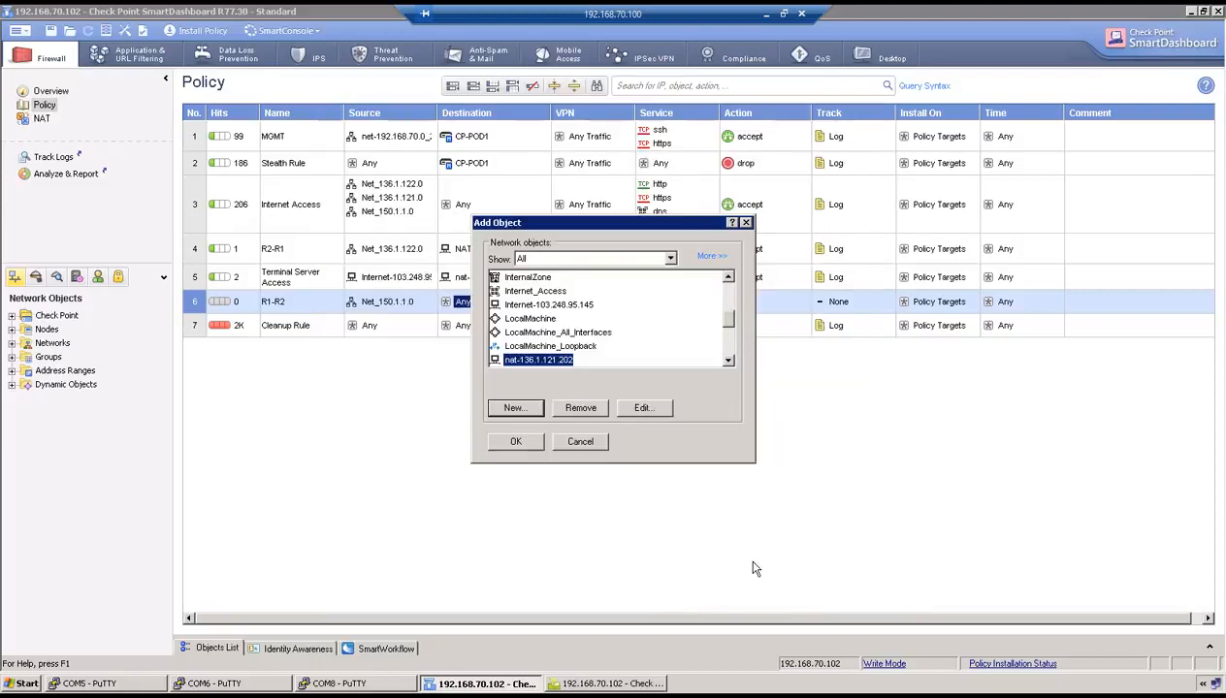
click(515, 443)
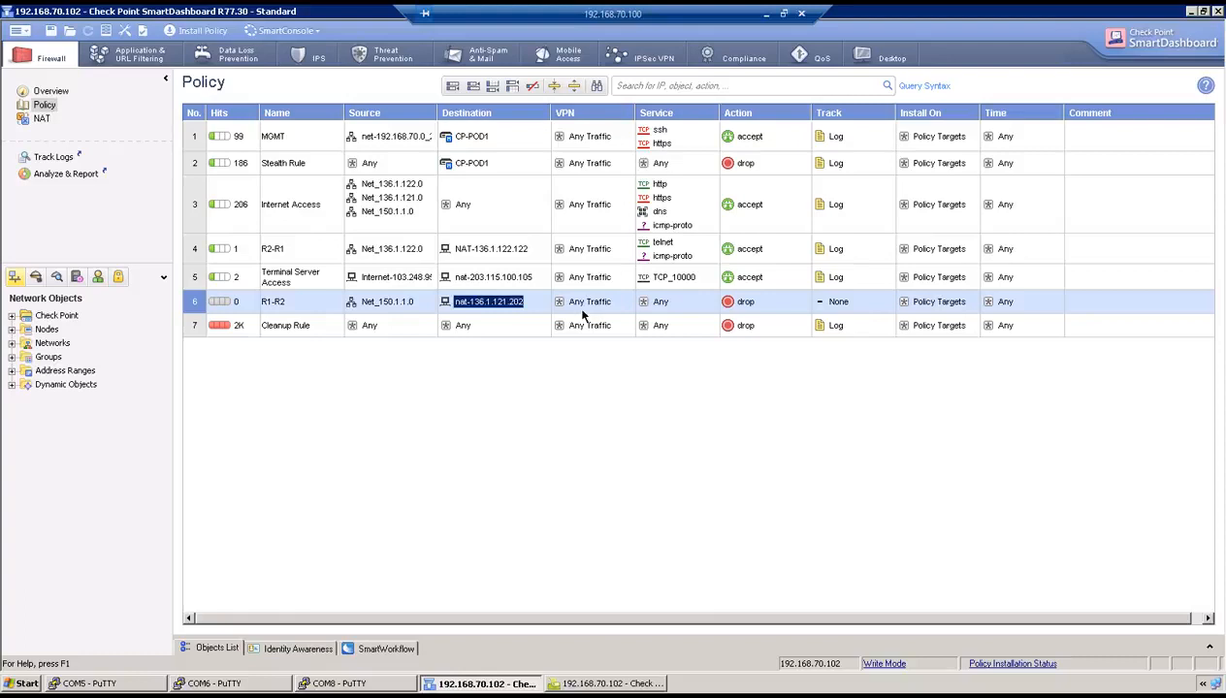
- Add the telnet and icmp-proto services to rule 6 R1-R2
right_click(653, 304)
click(660, 310)
click(536, 335)
text(telnet)
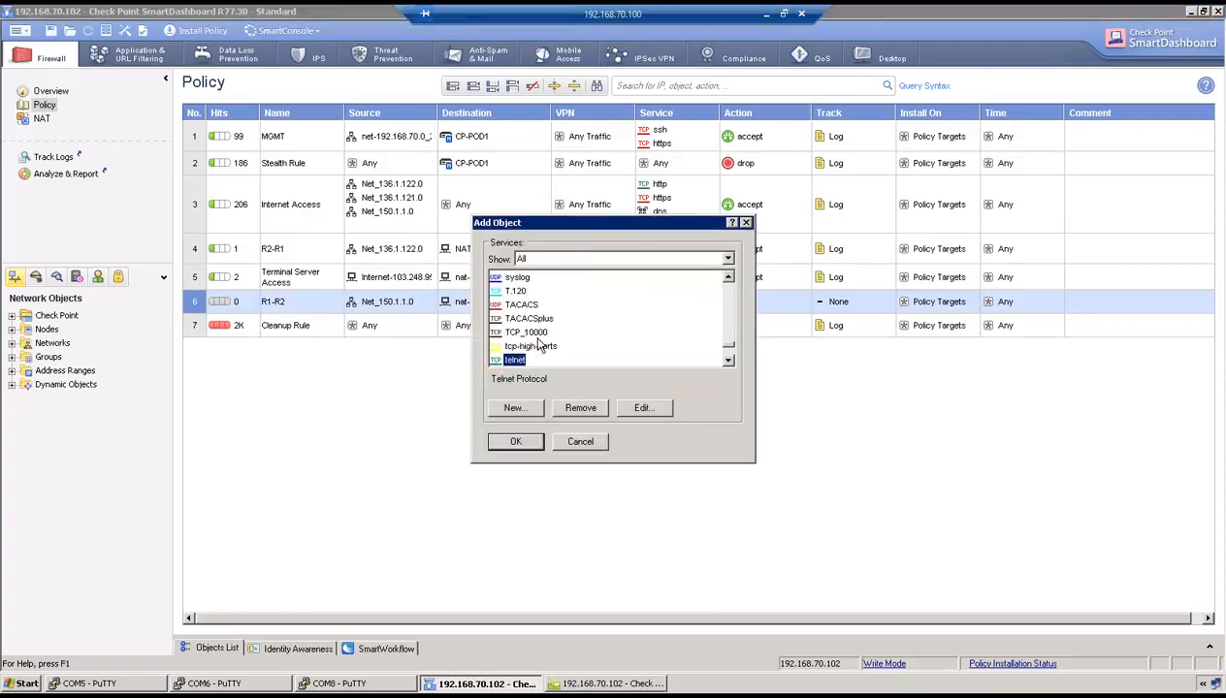
click(515, 441)
right_click(681, 302)
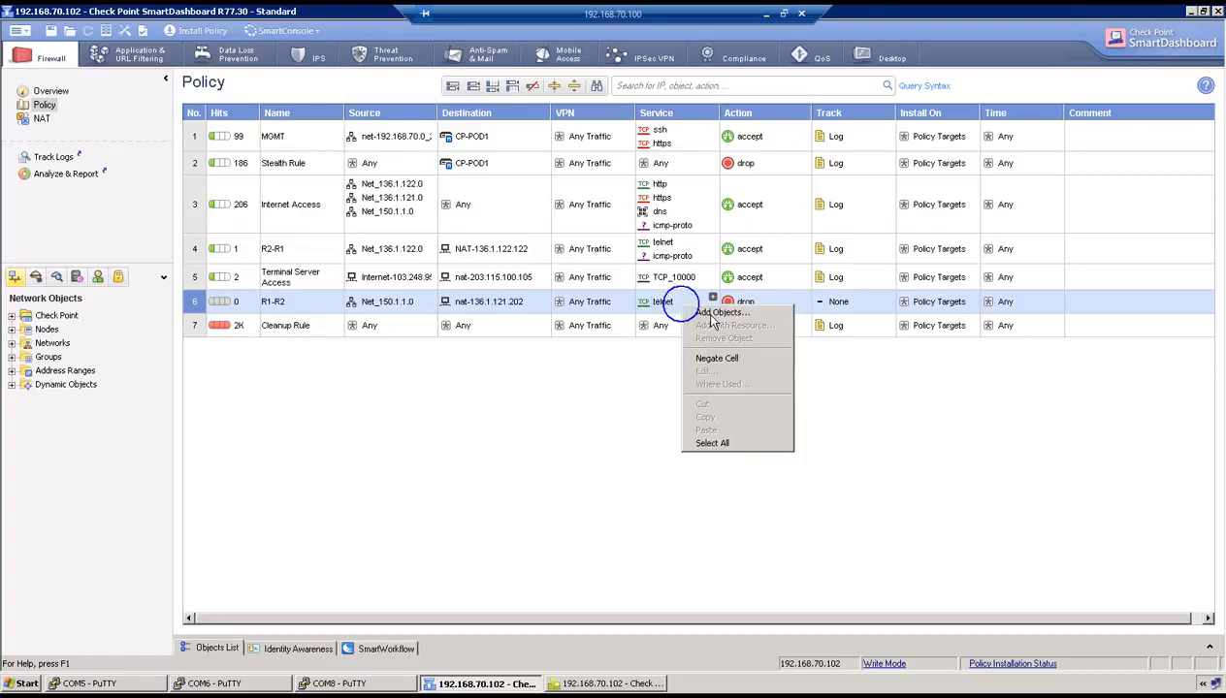
click(713, 316)
click(539, 334)
text(i)
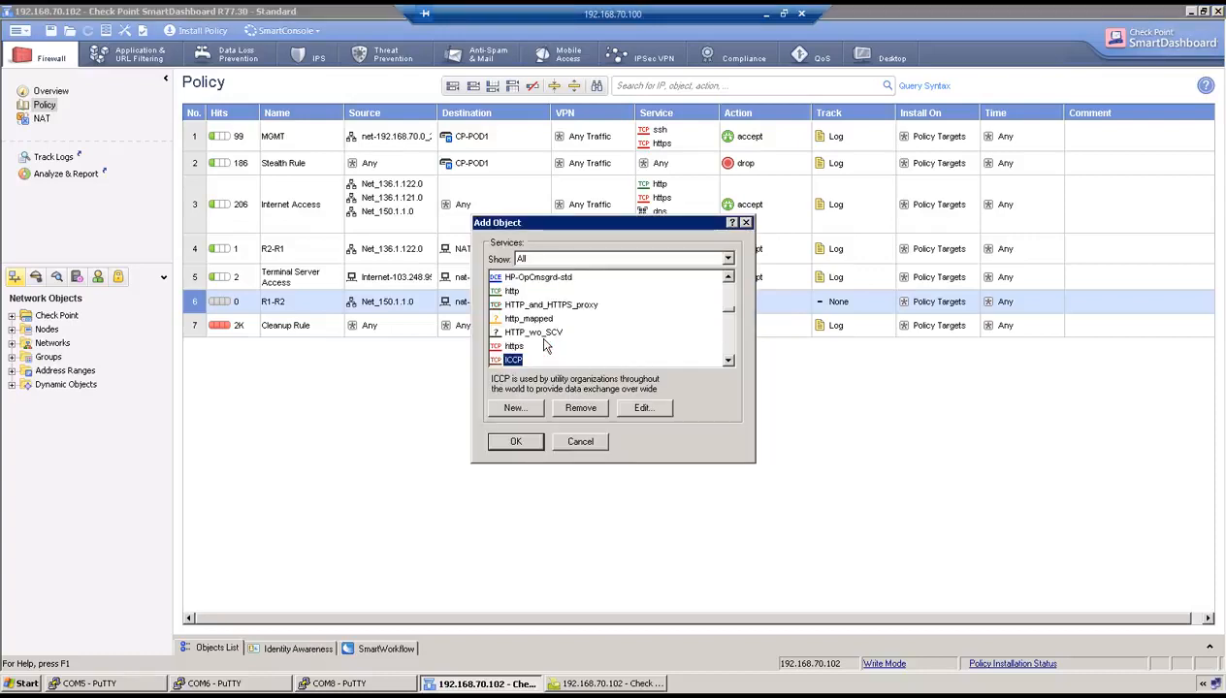
text(cm)
scroll(544, 346, down, 1)
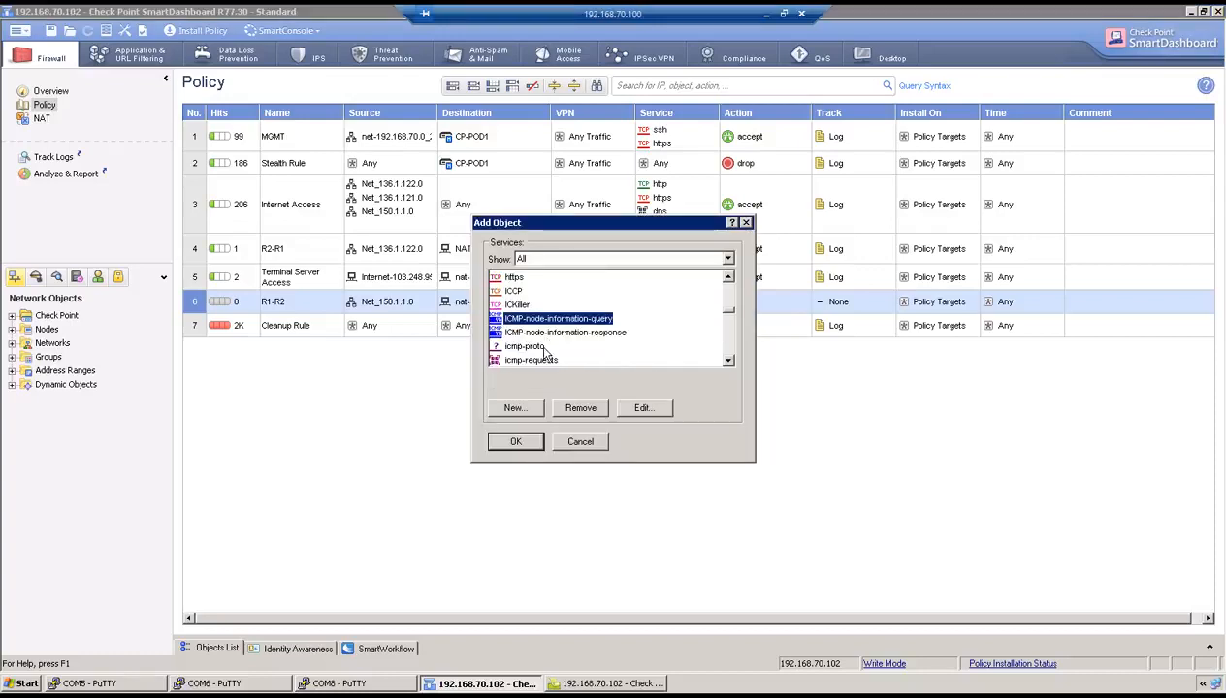
double_click(543, 345)
- Set rule 6's action to accept and its tracking to Log
click(745, 305)
right_click(739, 308)
click(759, 340)
right_click(831, 307)
click(845, 329)
- Insert a new empty NAT rule above rule 1
click(41, 118)
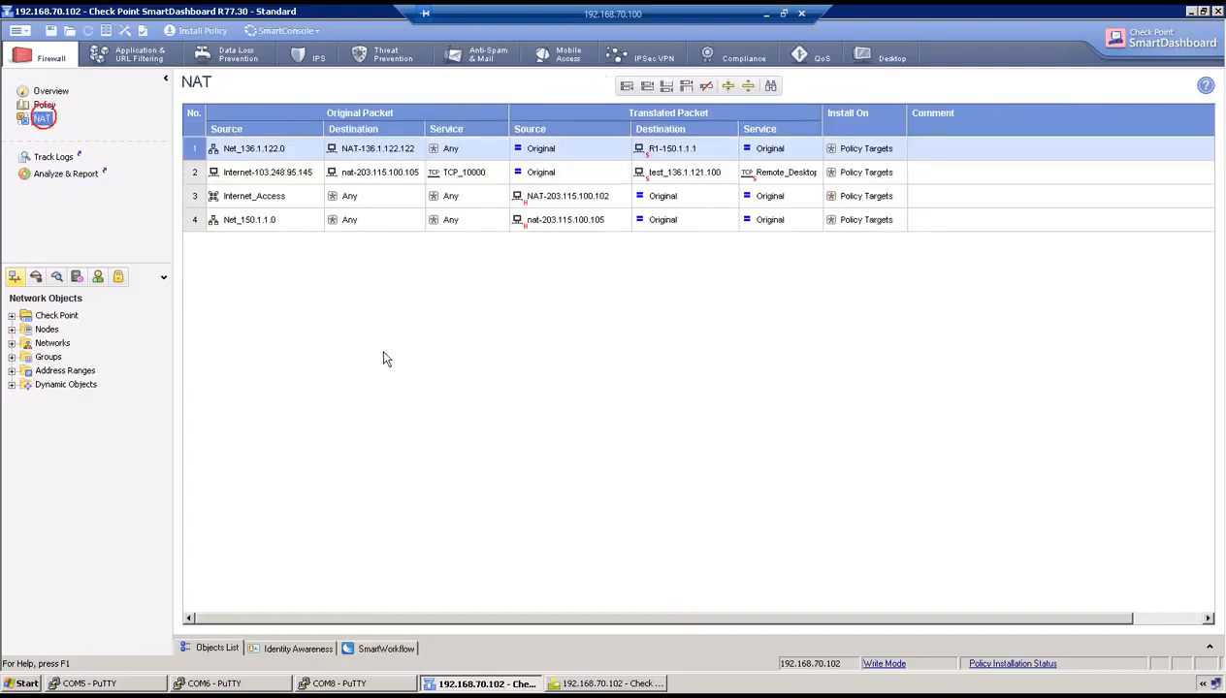
click(195, 153)
right_click(195, 152)
mouse_move(221, 155)
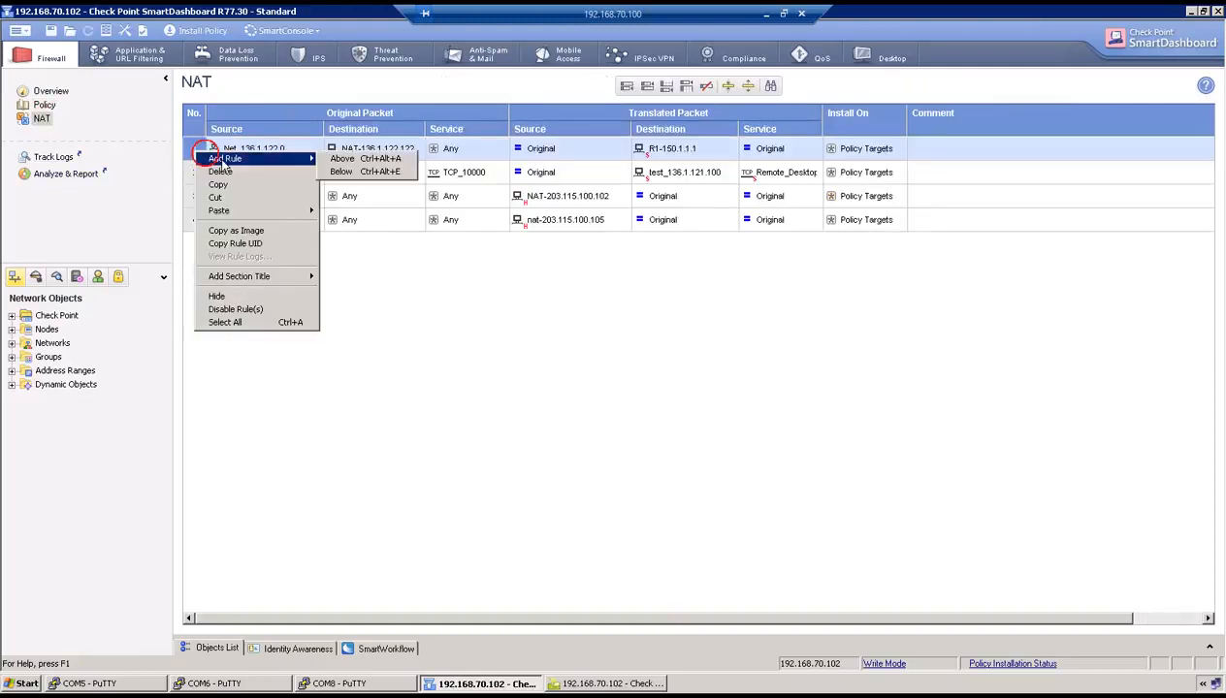
click(356, 156)
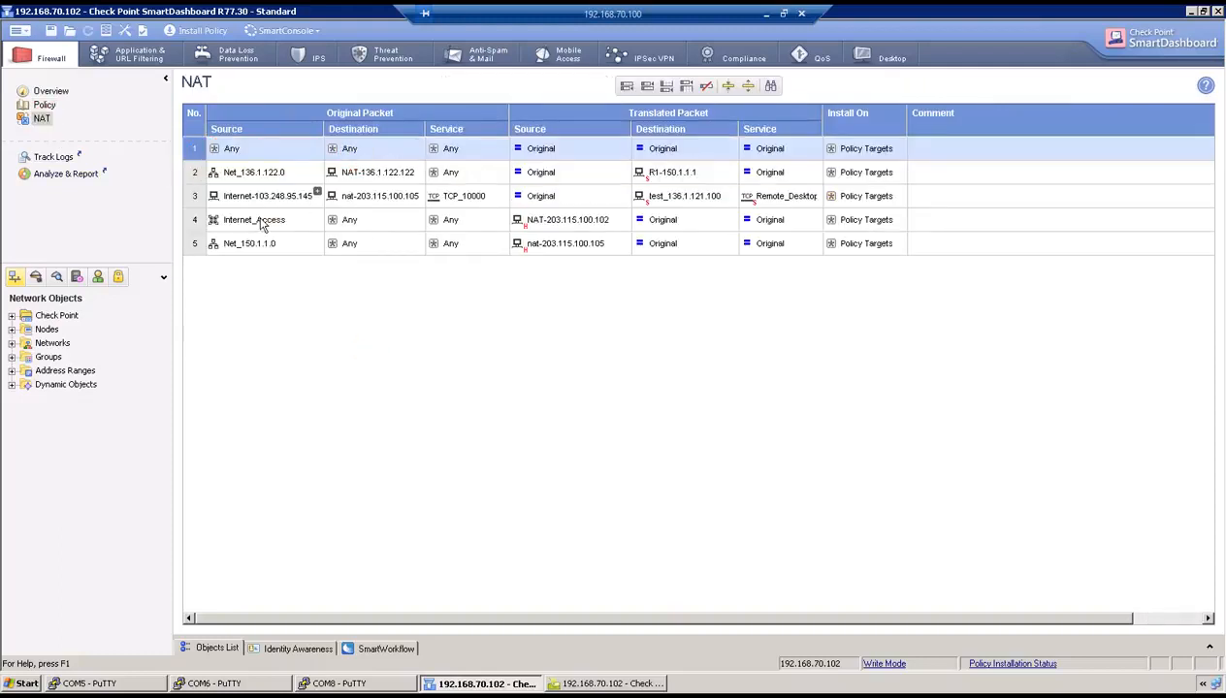
- Set the new rule's source to Net_150.1.1.0 and destination to nat-136.1.121.202
click(270, 250)
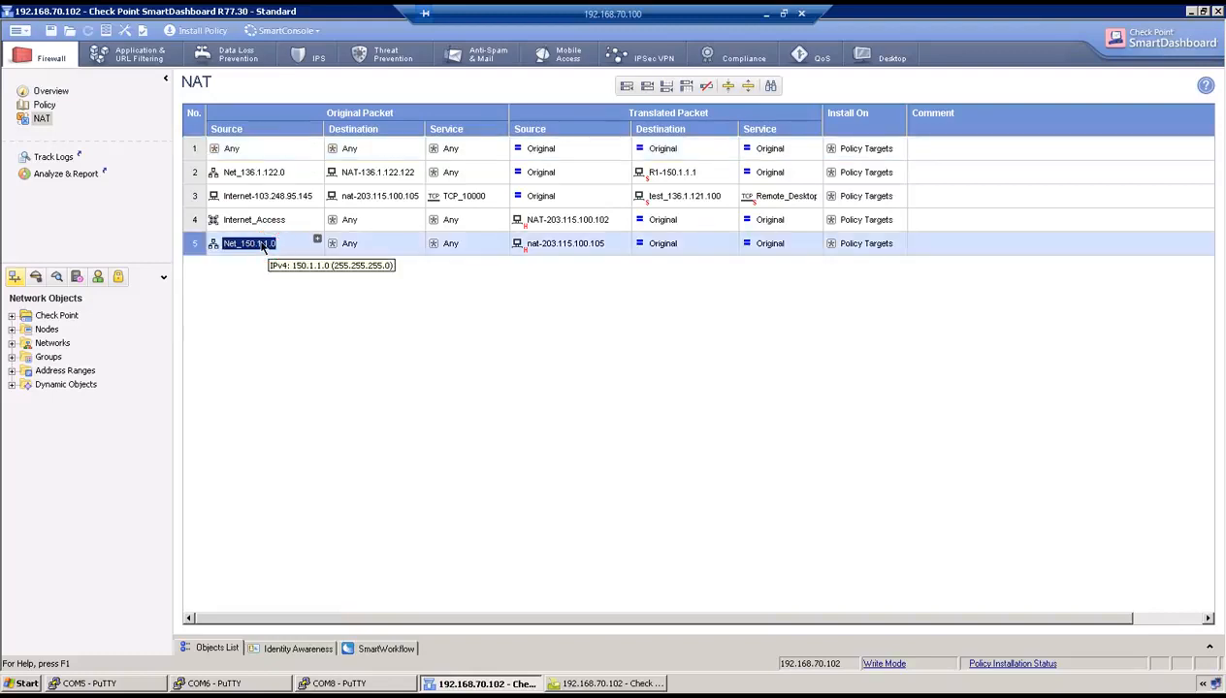
drag(261, 248, 239, 150)
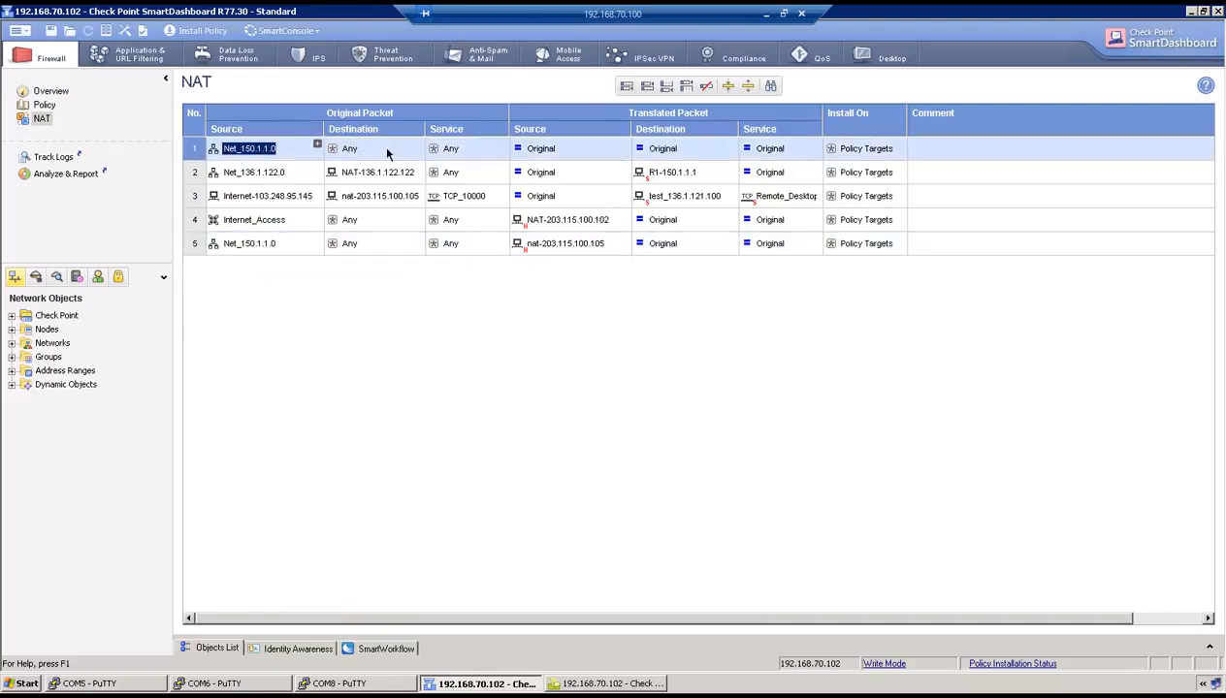
click(415, 143)
scroll(525, 308, down, 4)
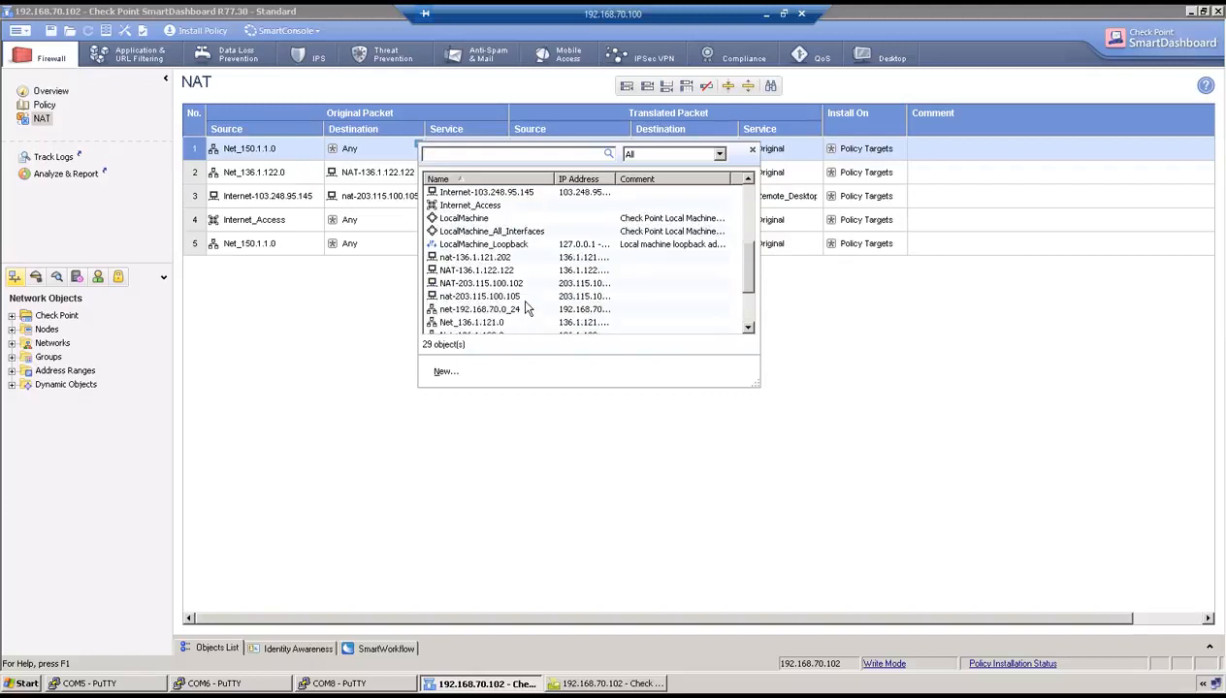
click(510, 258)
click(419, 375)
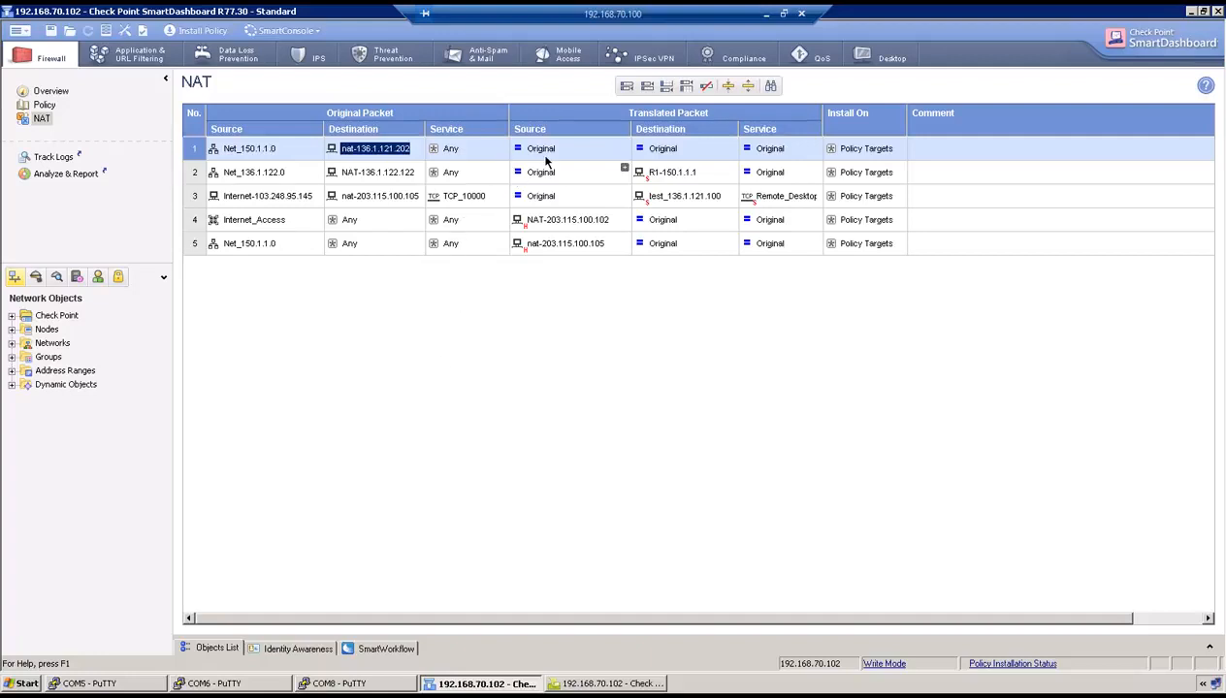
click(654, 152)
- Start adding a static translated destination to rule 1 through the new-object menu
right_click(654, 152)
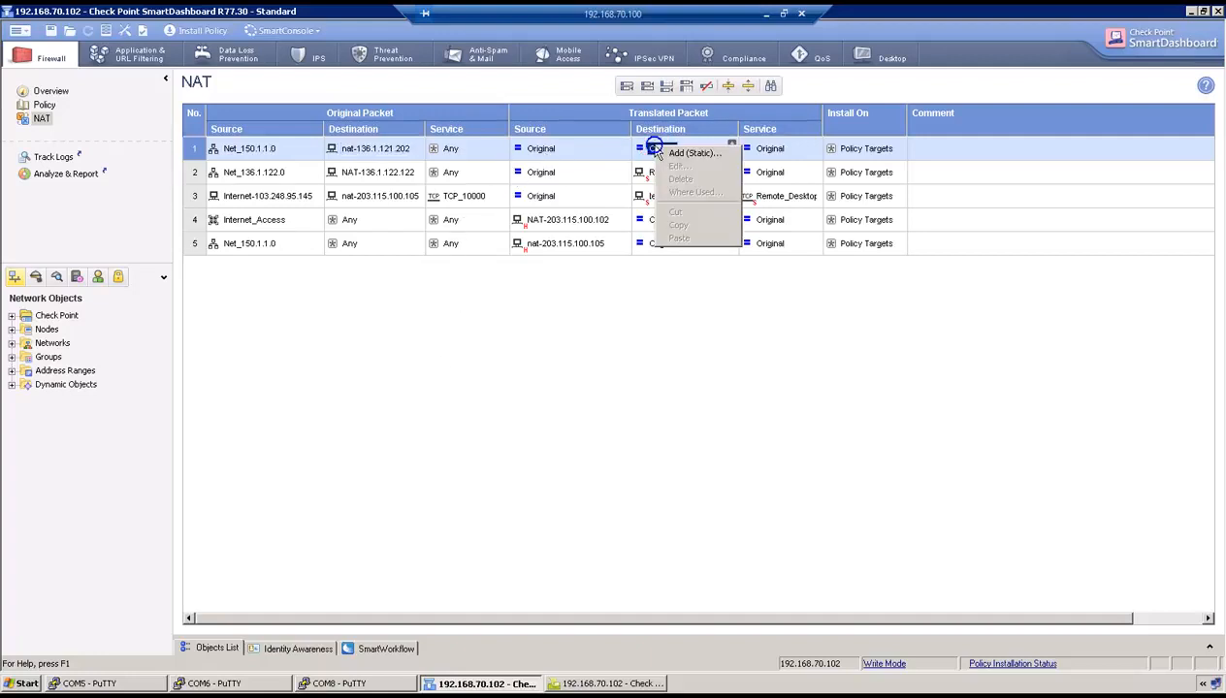
click(679, 160)
click(533, 407)
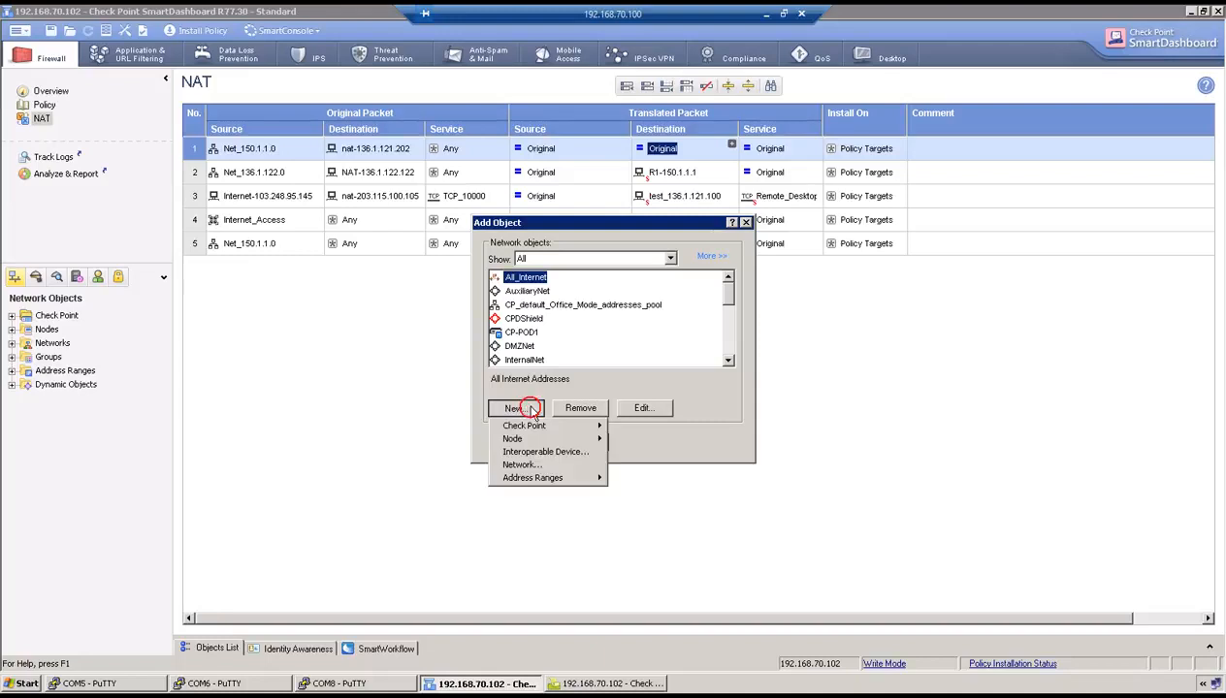
click(608, 323)
drag(728, 304, 729, 351)
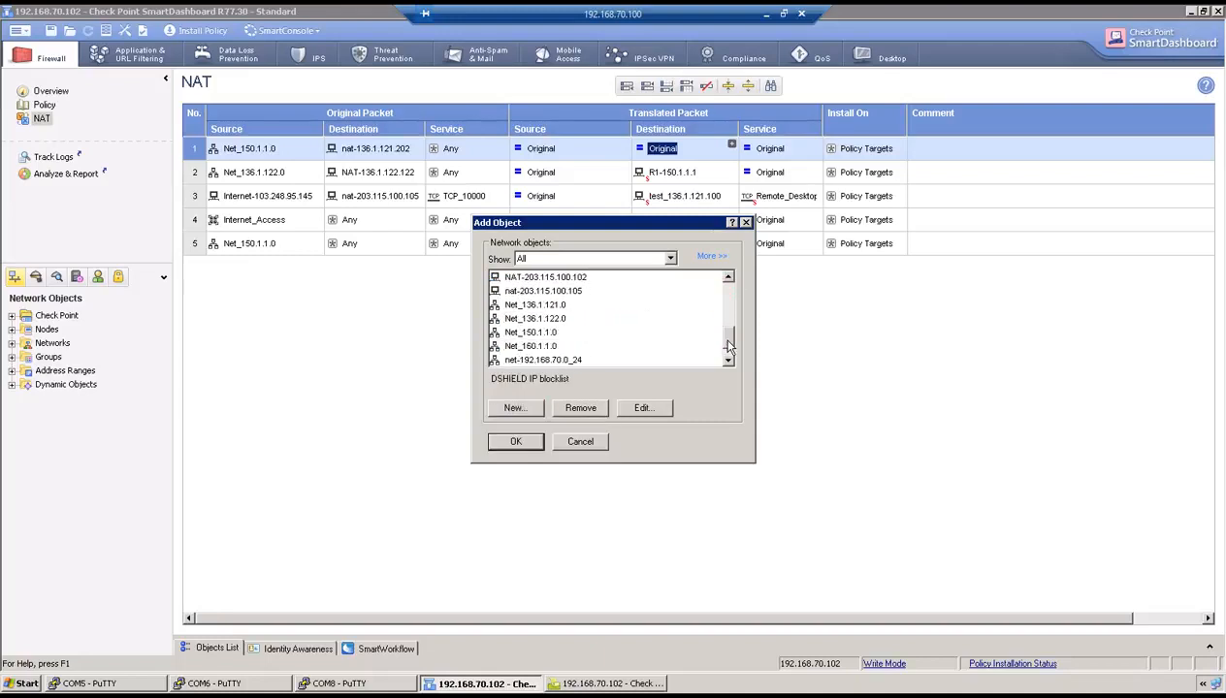
- Create host R2-160.1.1.1 at 160.1.1.1 and use it as the translated destination
click(533, 407)
mouse_move(566, 438)
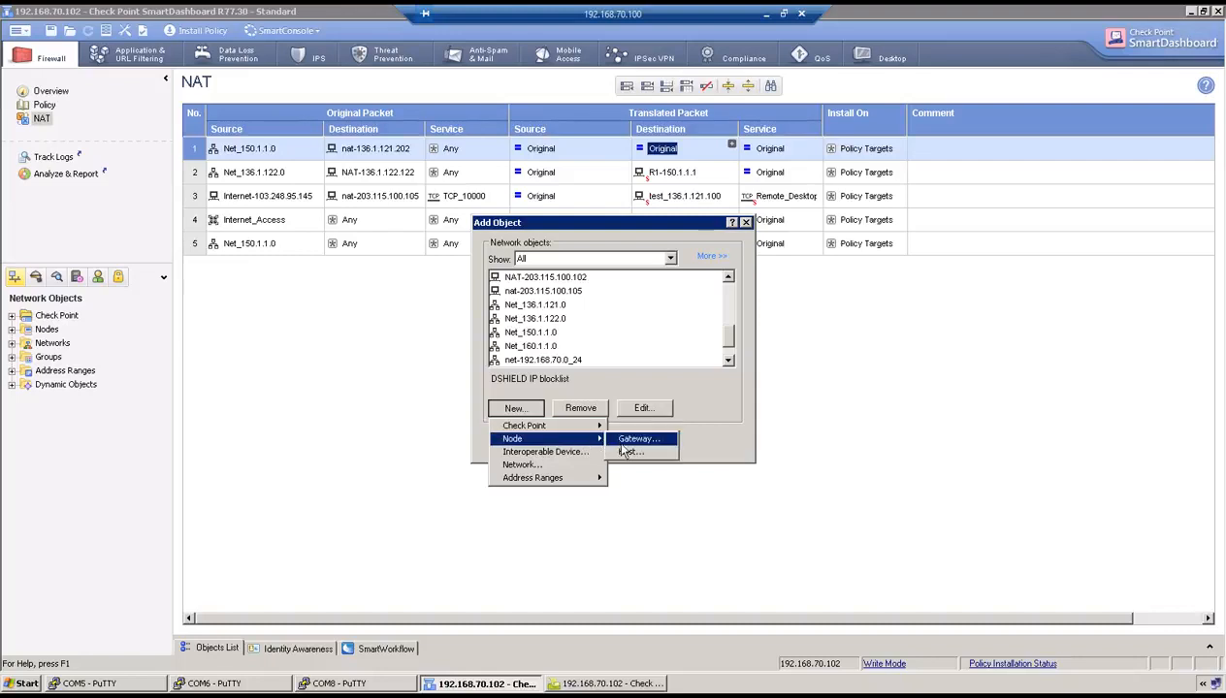
click(621, 439)
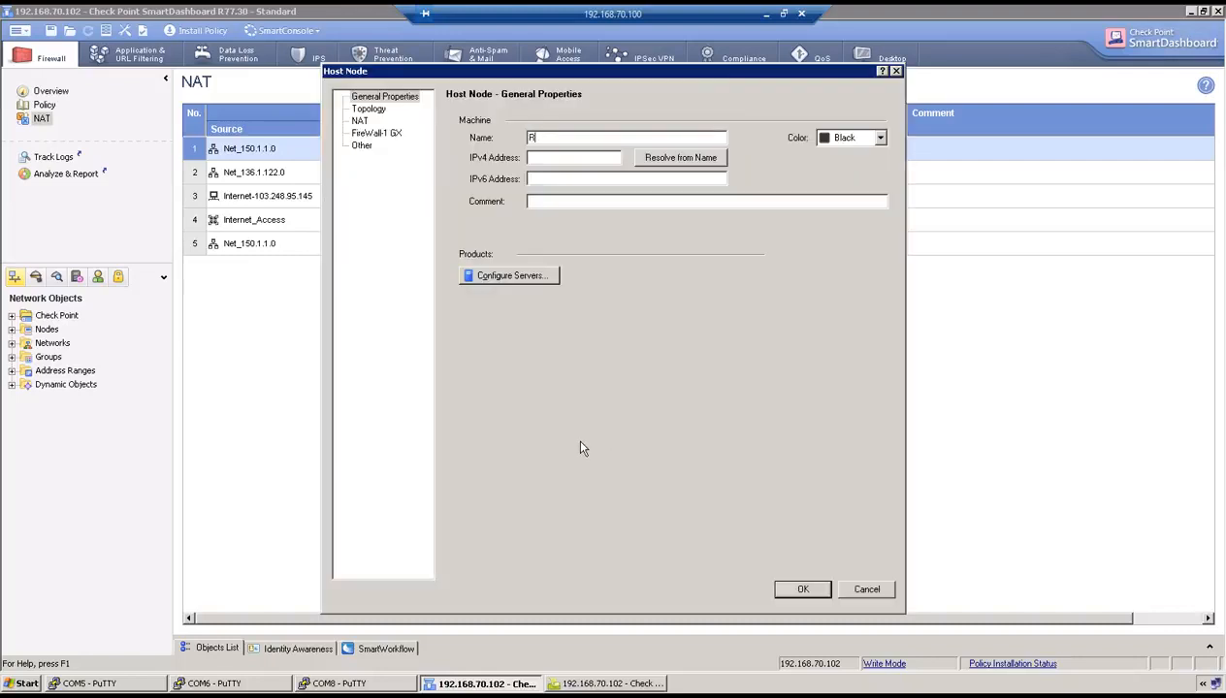
text(R2-160.1)
key(Tab)
text(160.1.1.1)
click(803, 589)
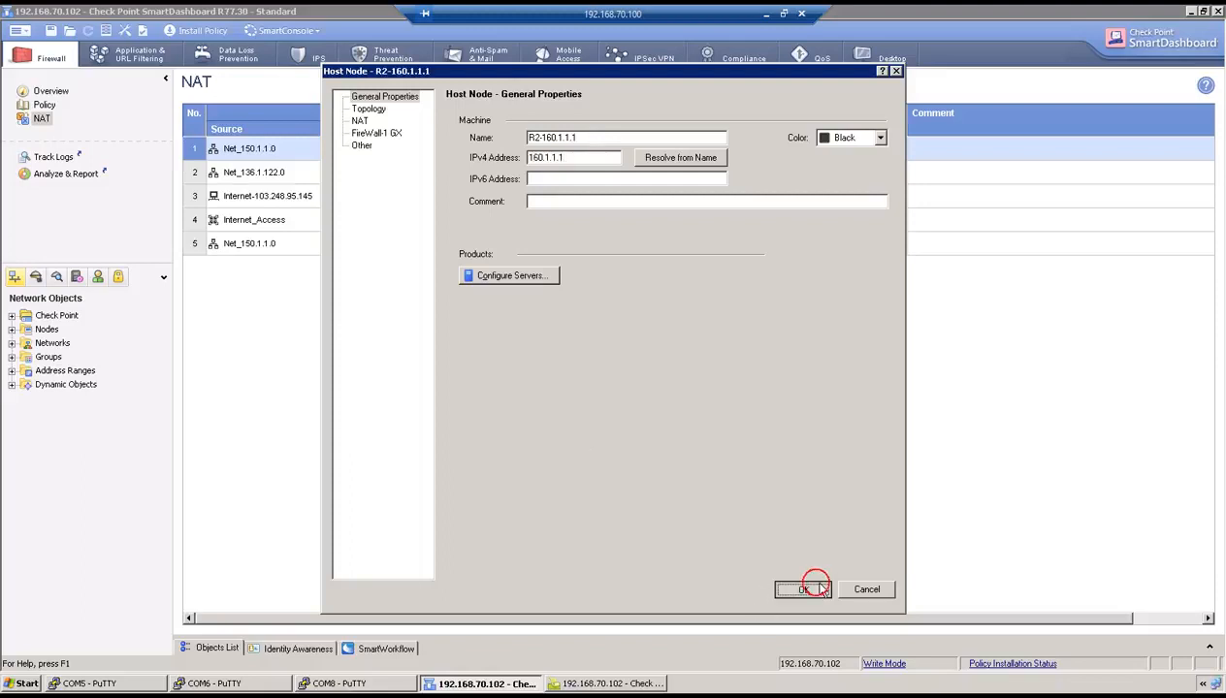
click(517, 441)
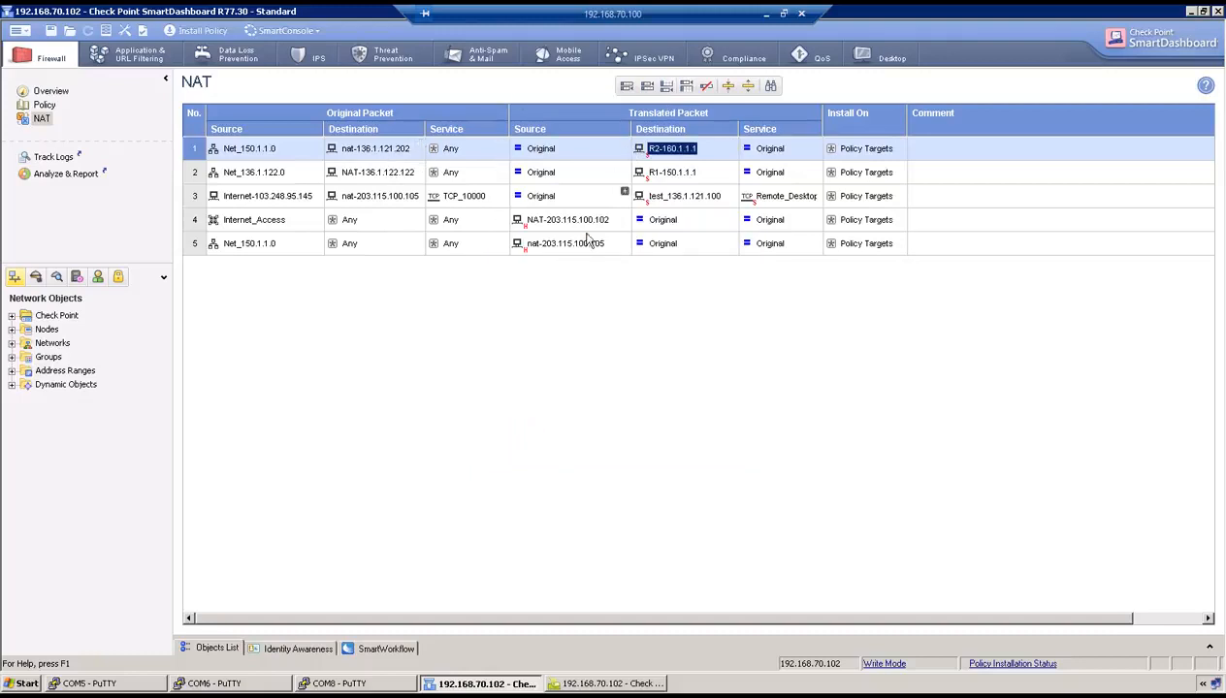
click(248, 685)
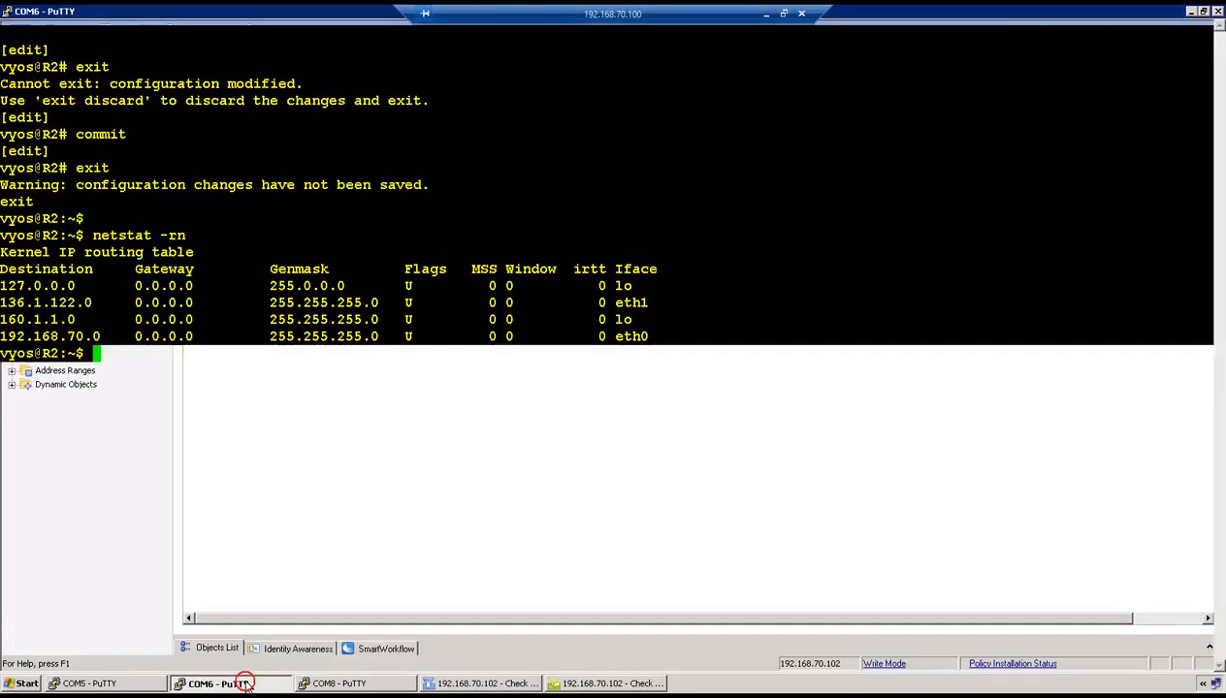
drag(2, 285, 650, 337)
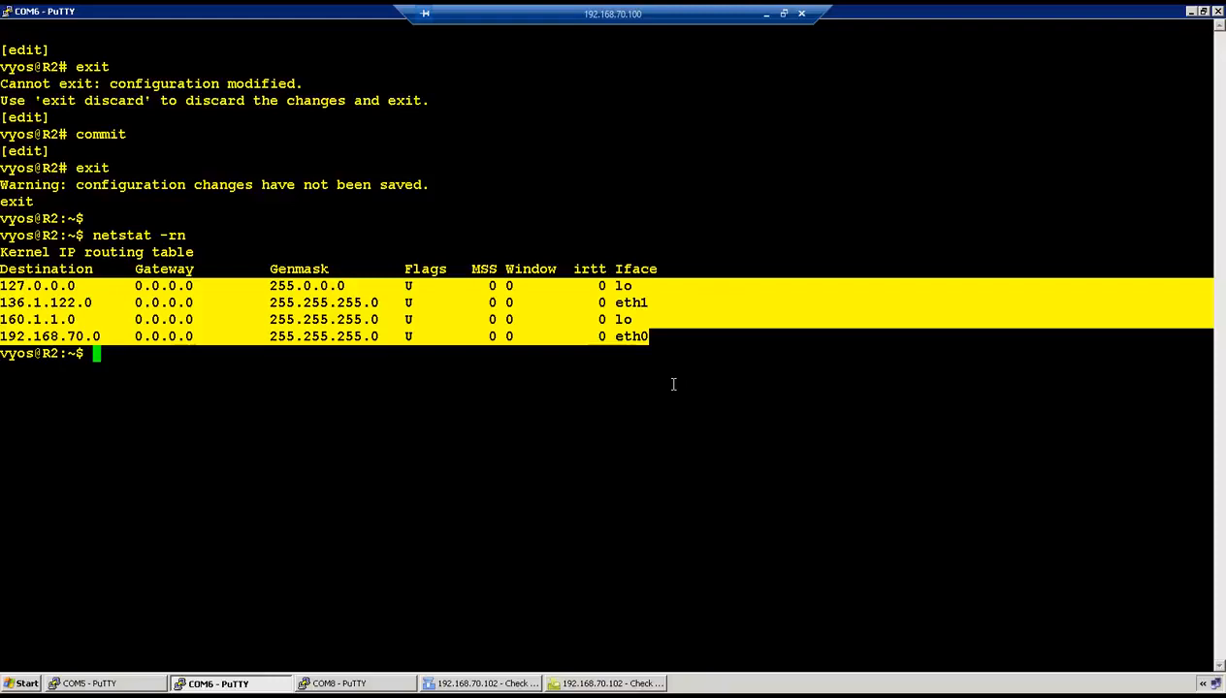
drag(1, 303, 89, 303)
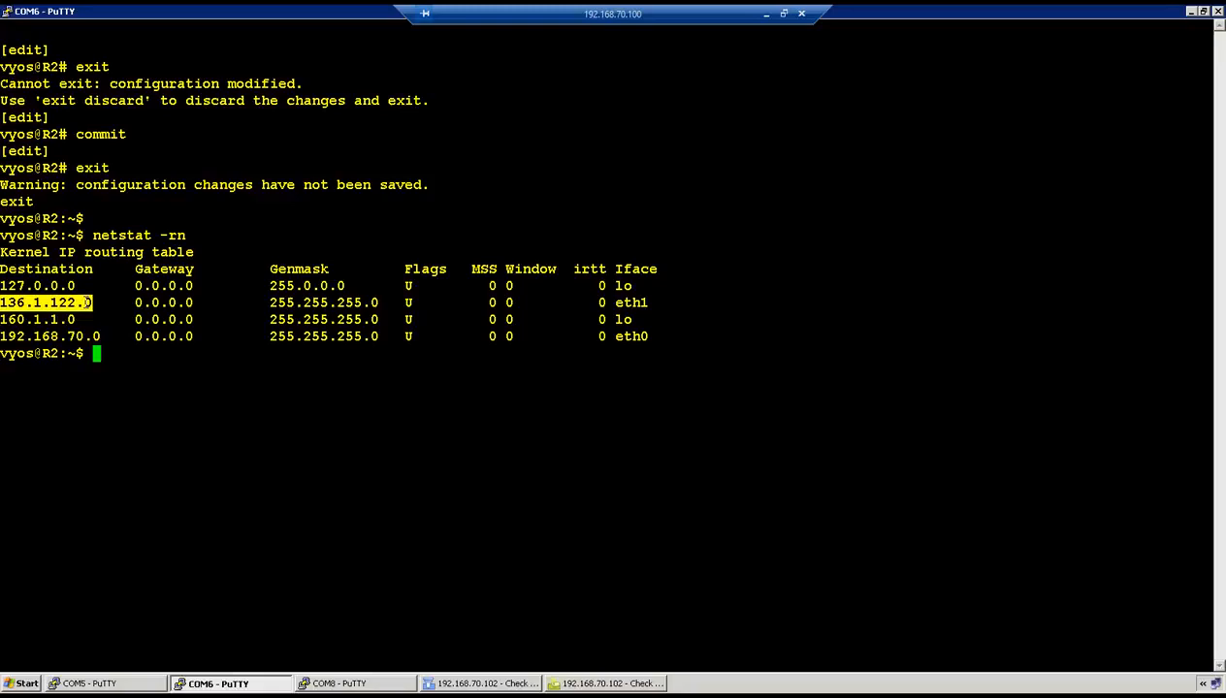
click(465, 684)
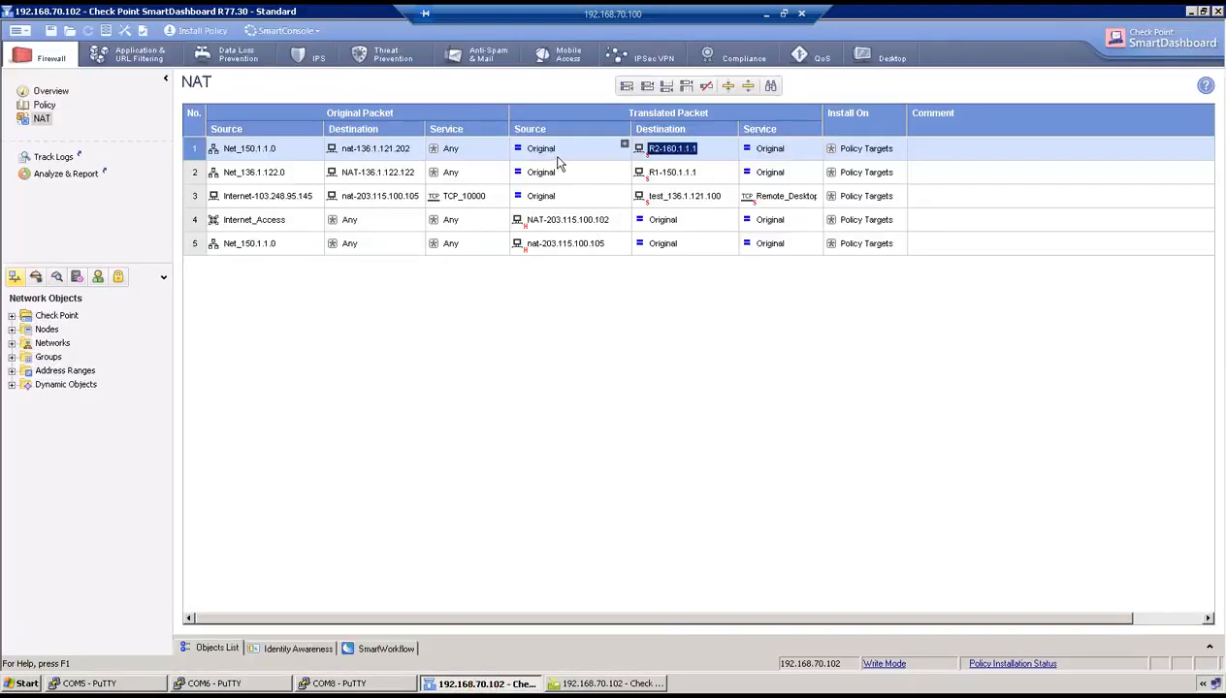
- Hide rule 1's source behind new host fw-136.1.122.102 (136.1.122.102), then show the firewall console
right_click(553, 153)
click(572, 173)
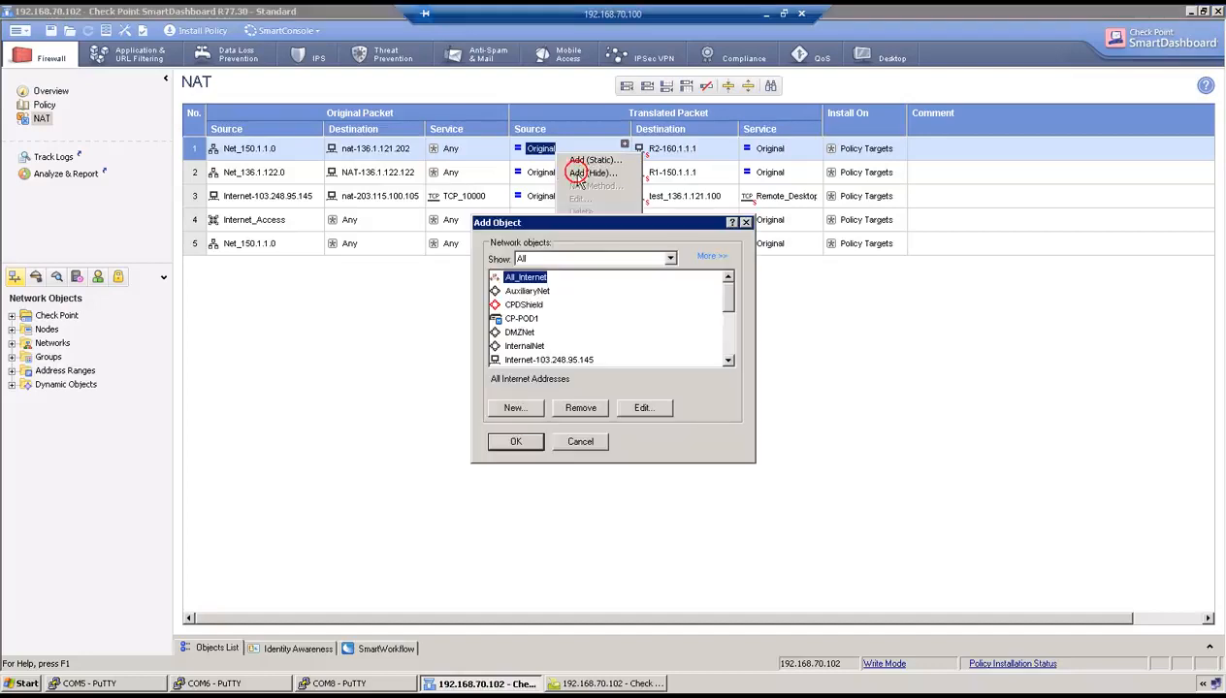
click(514, 407)
click(524, 438)
click(628, 453)
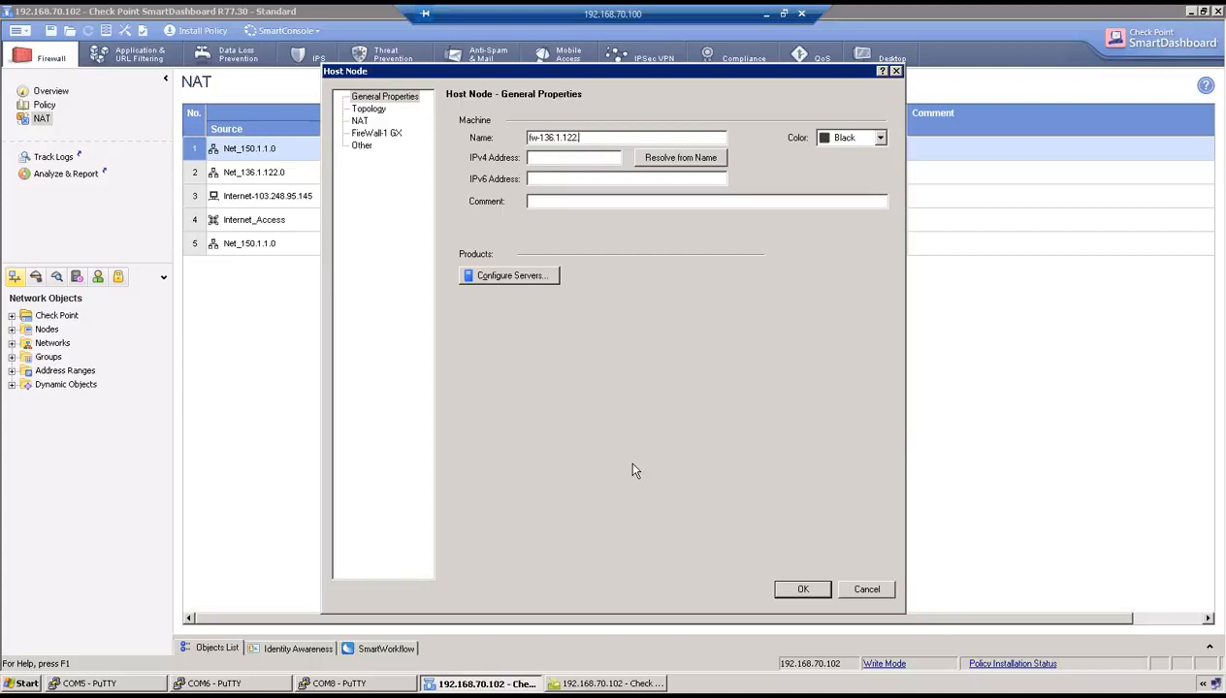
key(Tab)
text(136.1.1)
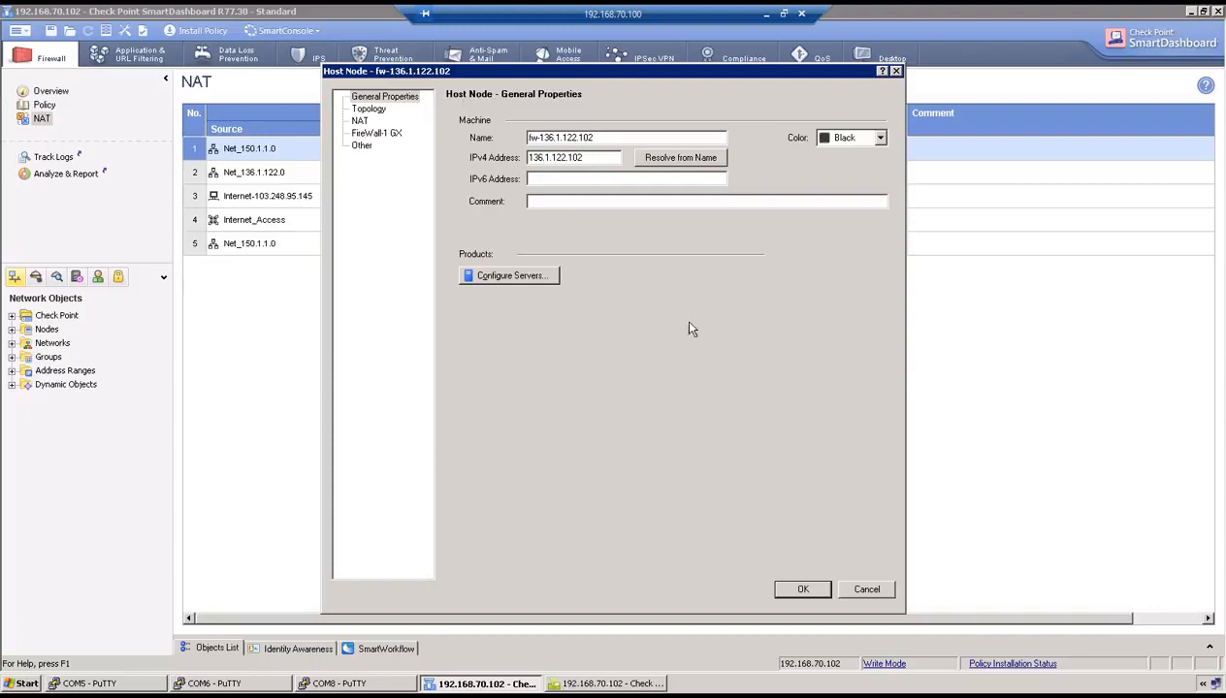
click(793, 590)
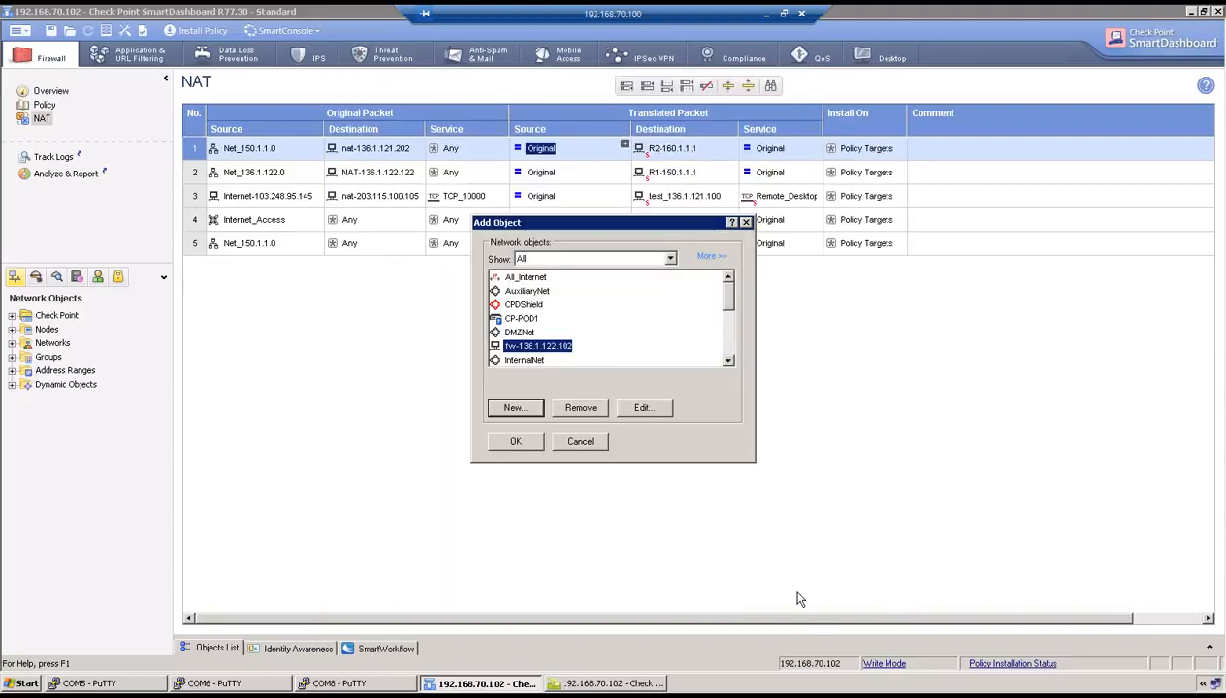
click(496, 442)
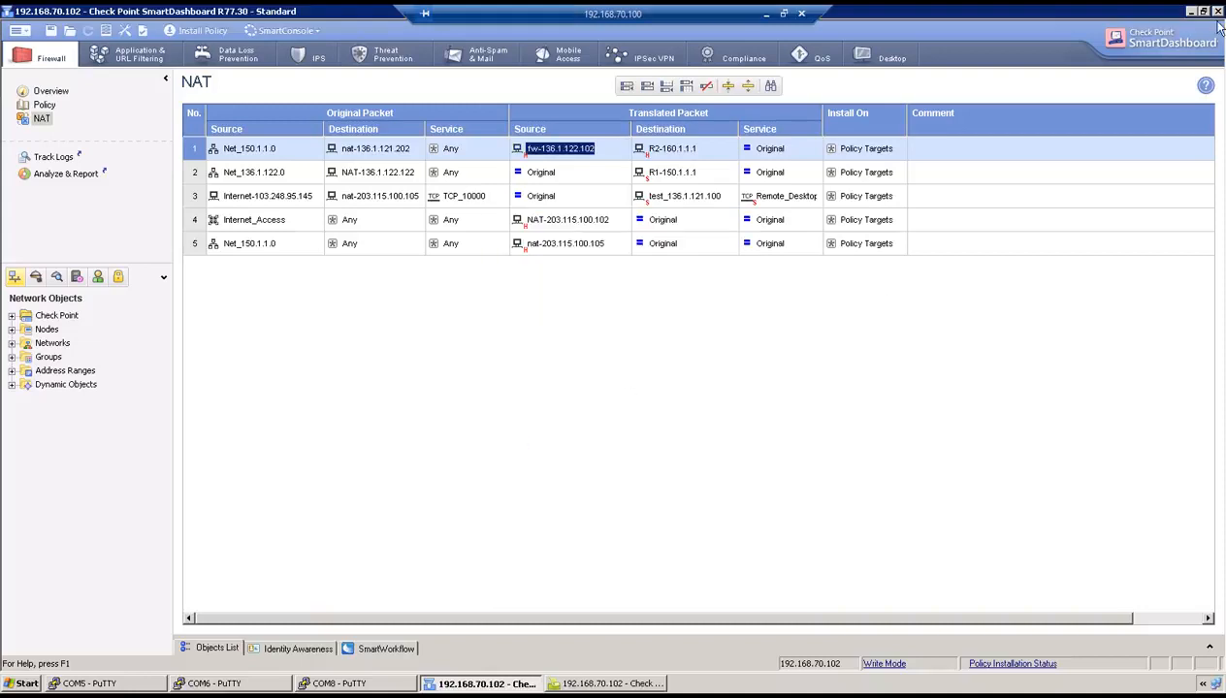
click(1191, 13)
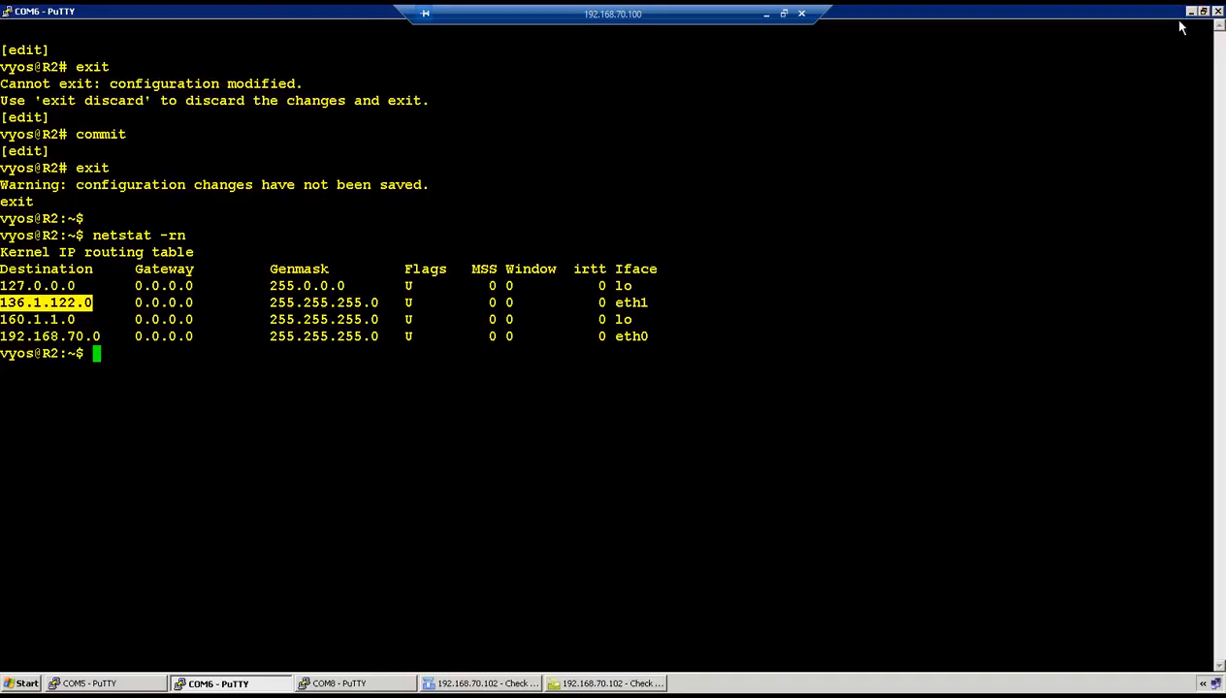
click(330, 680)
- Log in to the Gaia gateway console as admin
text(admin)
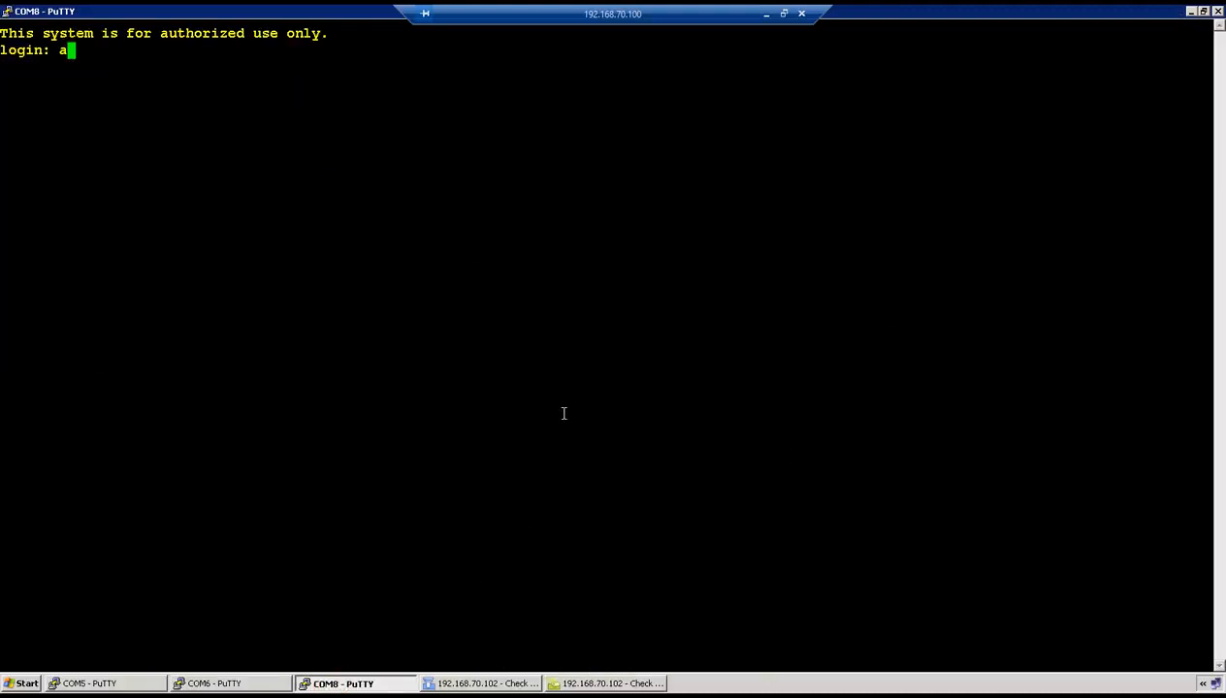
key(Return)
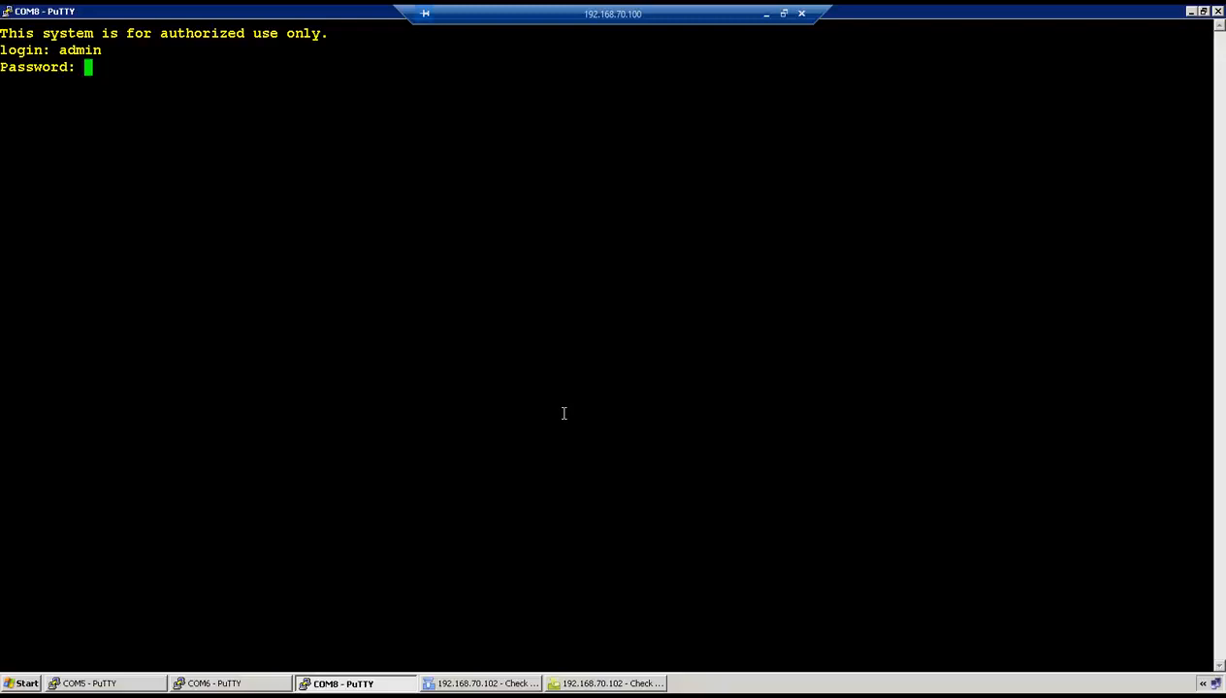
key(Return)
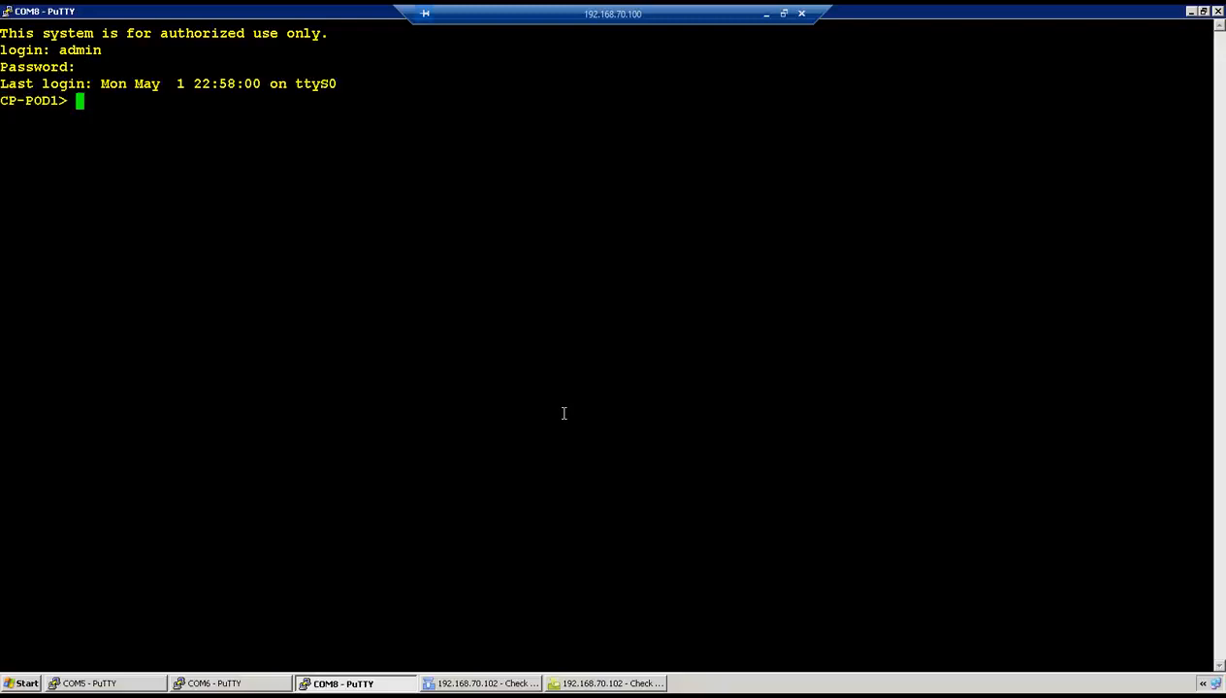
key(Return)
key(Return)
- Build the command 'add arp proxy ipv4-address 136.1.121.202' with tab completion
text(ad)
key(Tab)
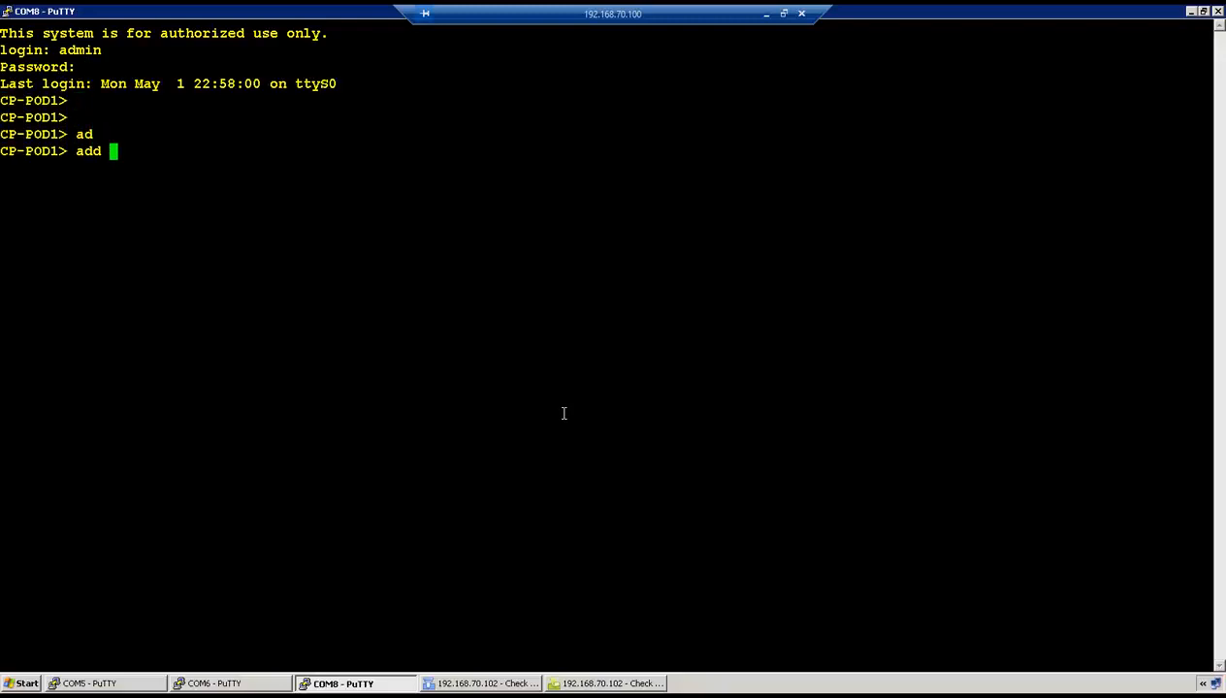
text(p)
key(Tab)
key(BackSpace)
key(BackSpace)
key(BackSpace)
key(BackSpace)
key(BackSpace)
key(BackSpace)
key(BackSpace)
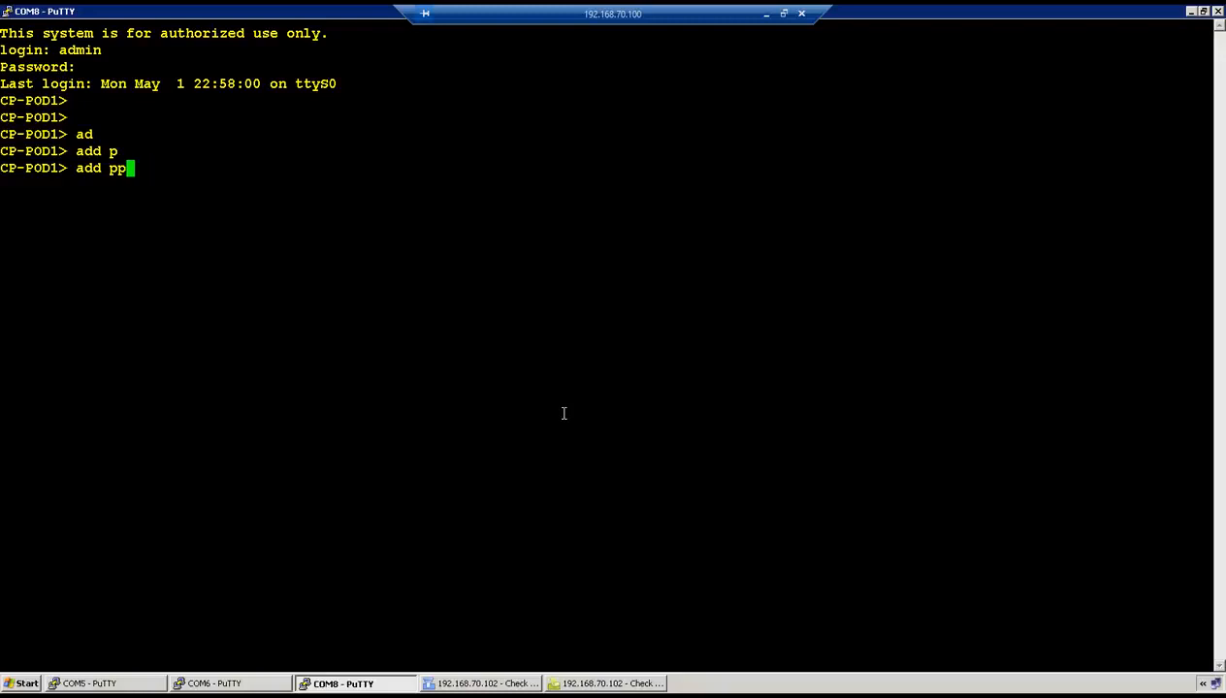
key(Tab)
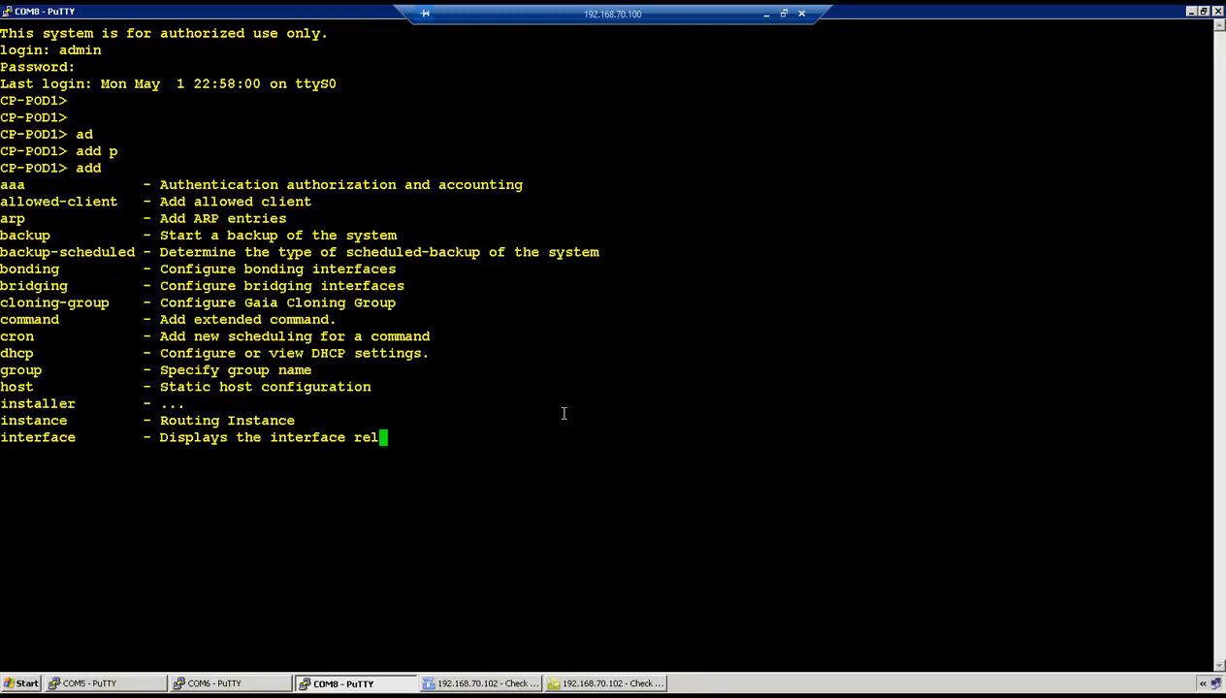
text(arp)
key(Tab)
key(Tab)
text(pro)
key(Tab)
key(Tab)
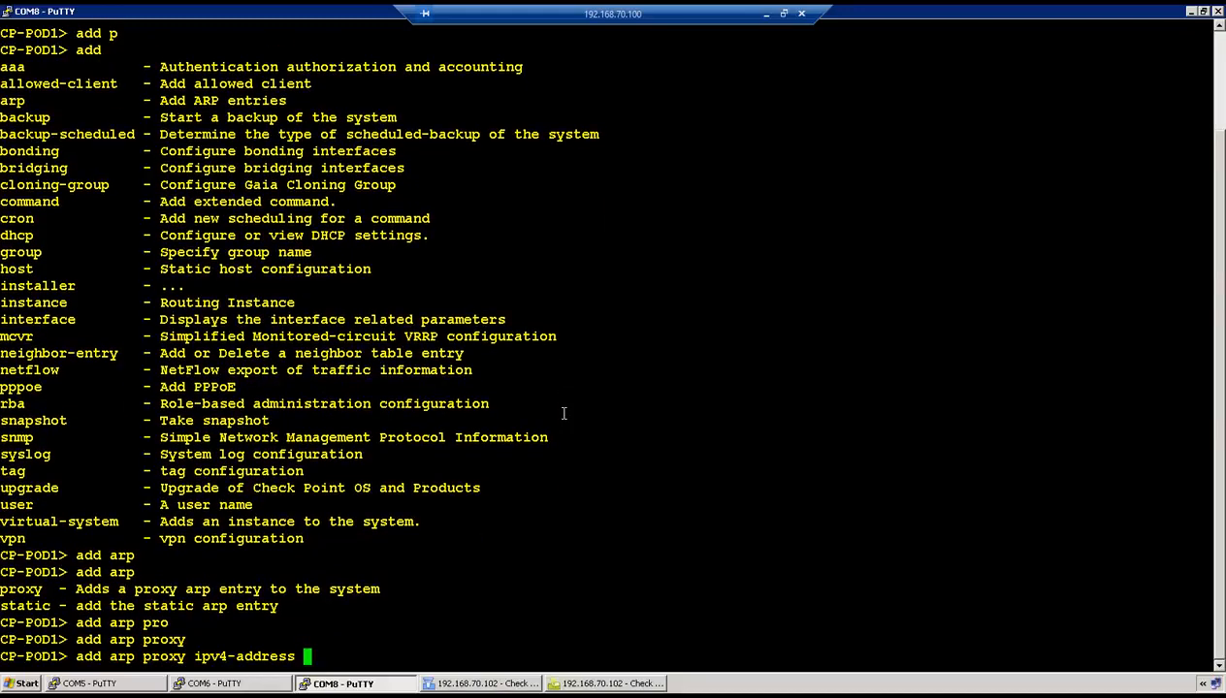
key(Tab)
text(136.1.121.202)
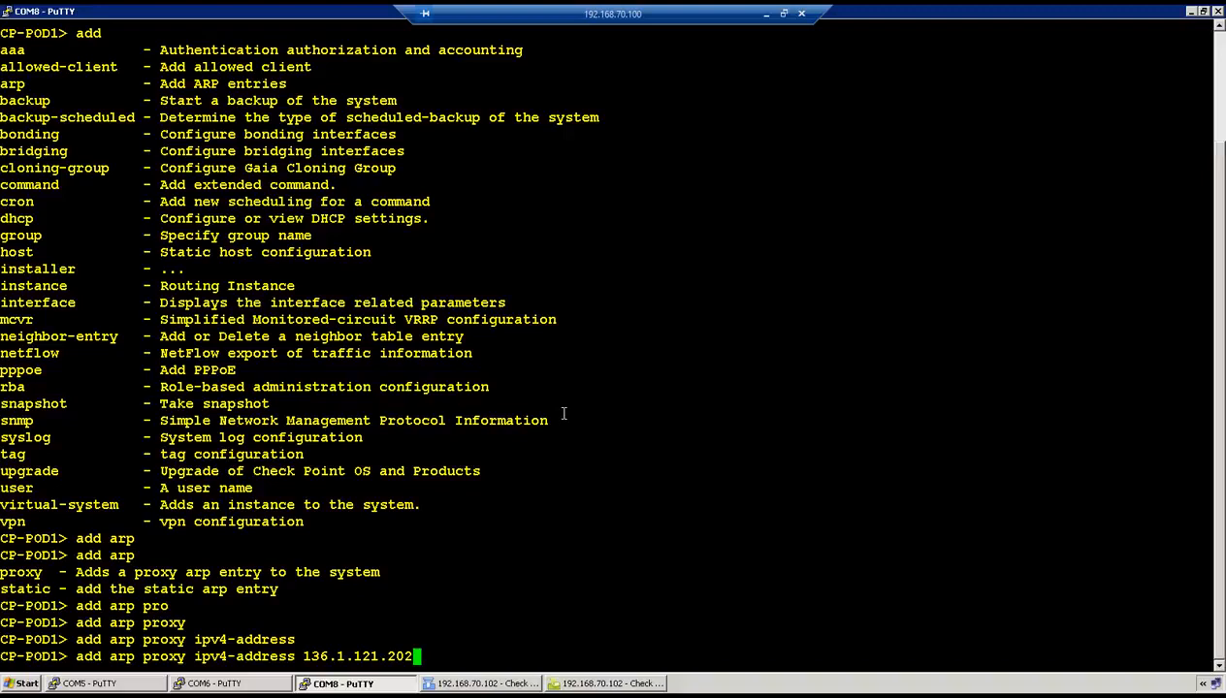
- Check the NAT address, then finish the proxy ARP entry on interface eth1 and run it
click(506, 685)
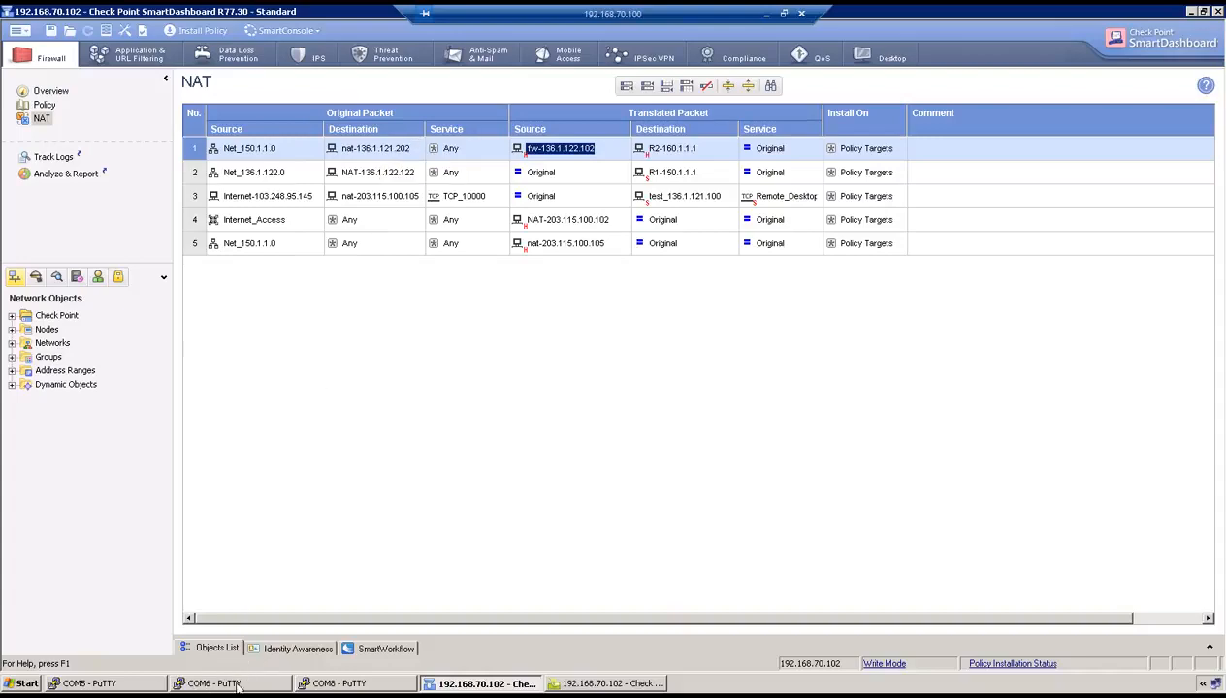
click(325, 685)
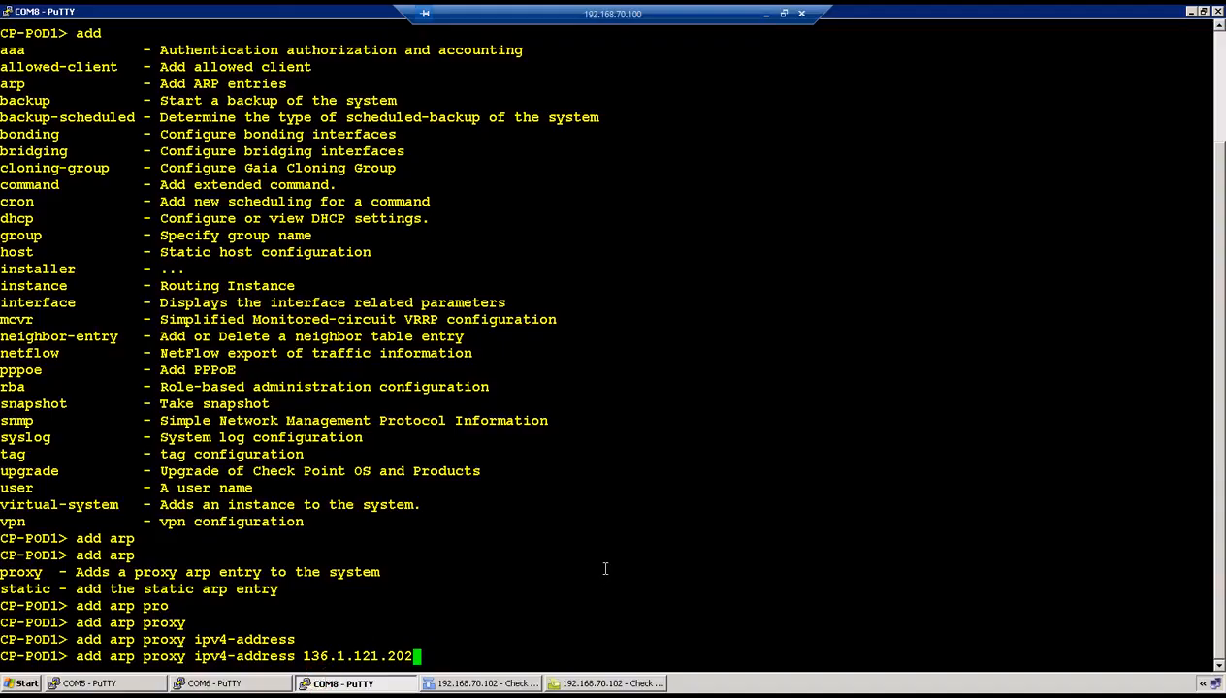
key(Tab)
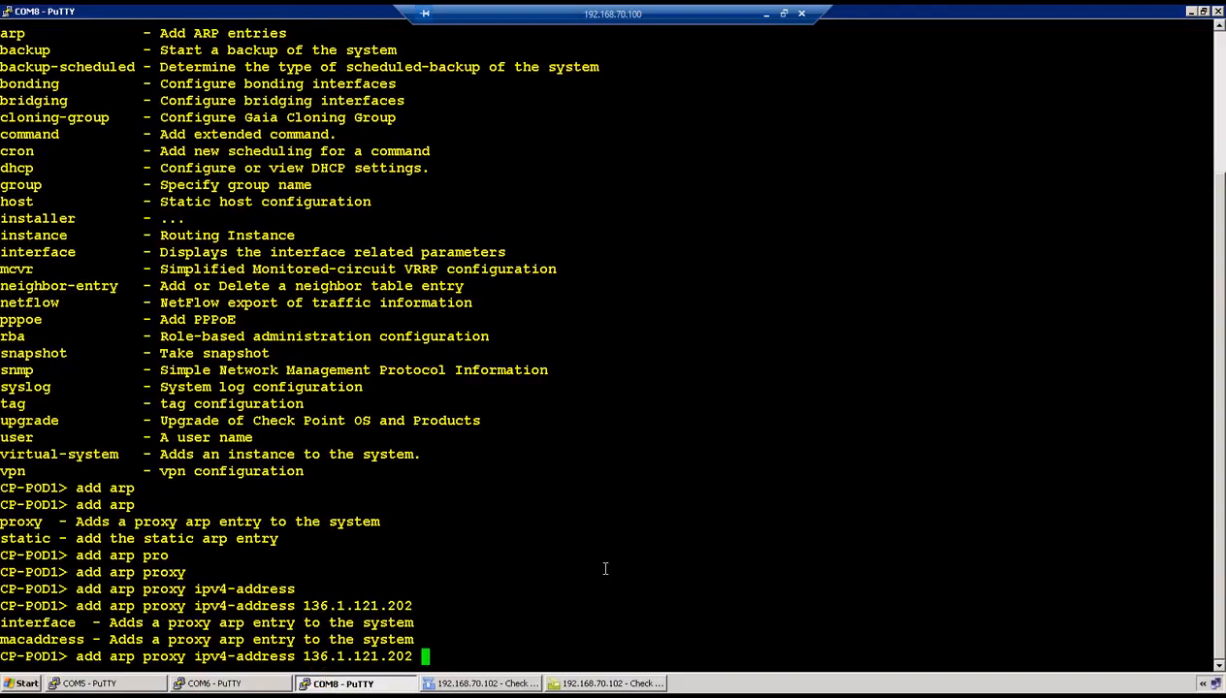
text(in)
key(Tab)
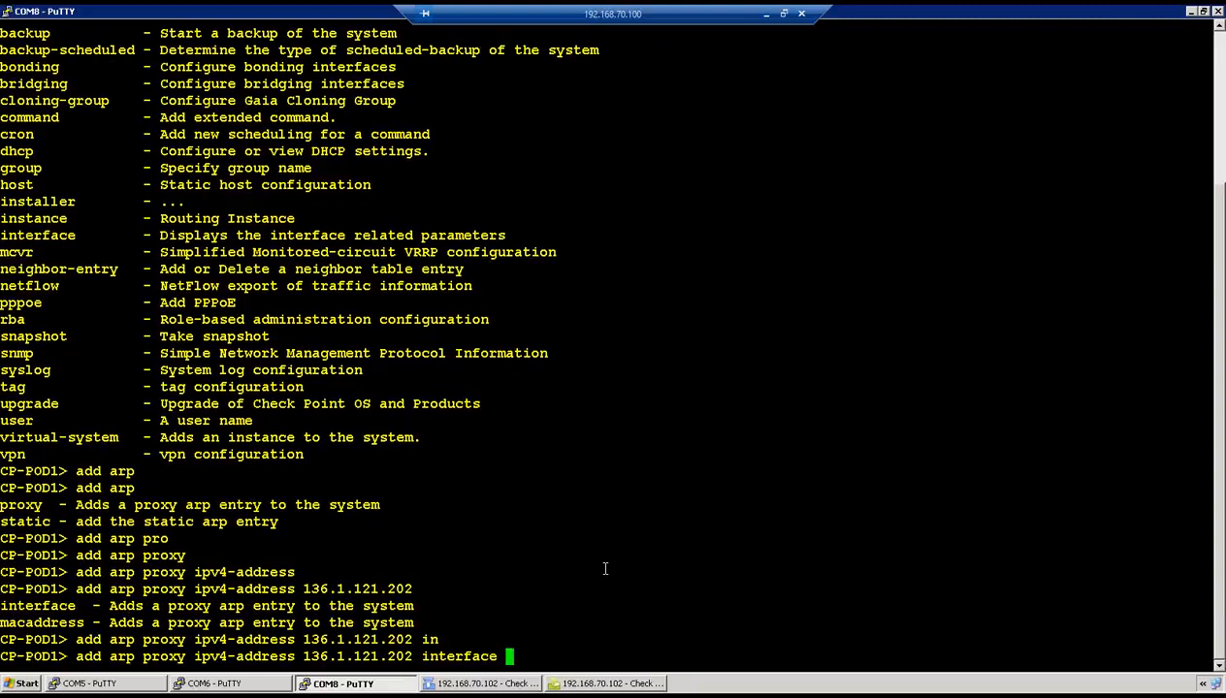
text(eth1)
key(Return)
- Run 'save config' to save the gateway configuration
key(Return)
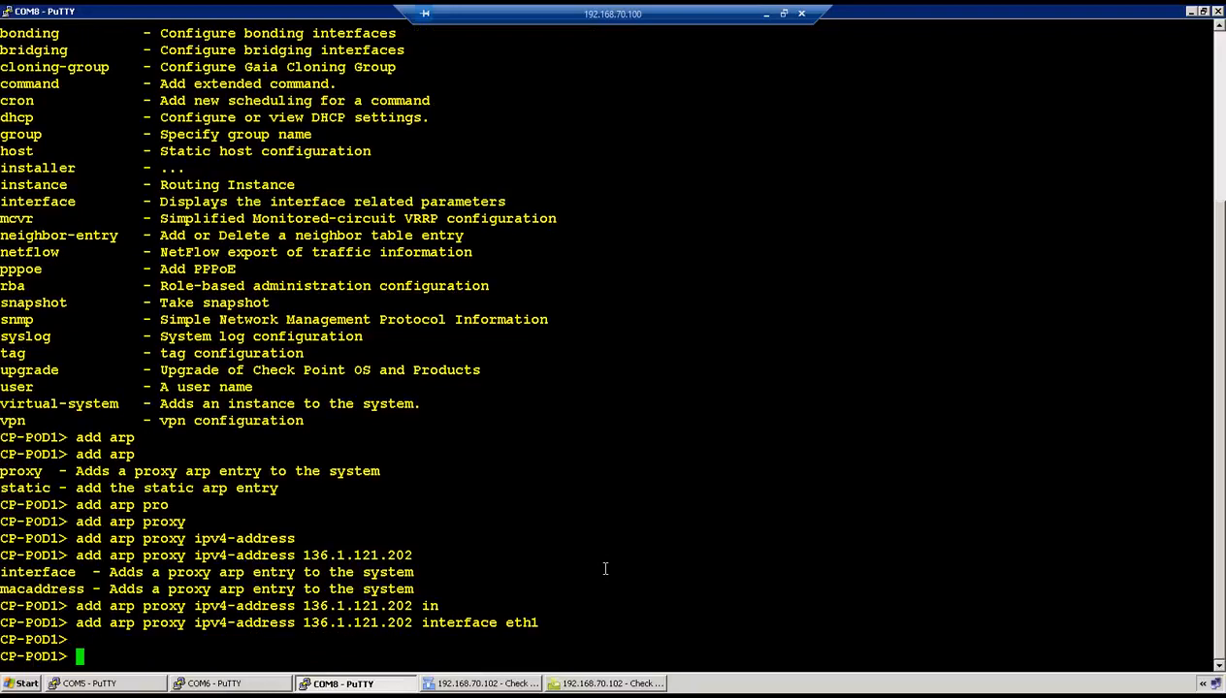
text(save config)
key(Return)
key(Return)
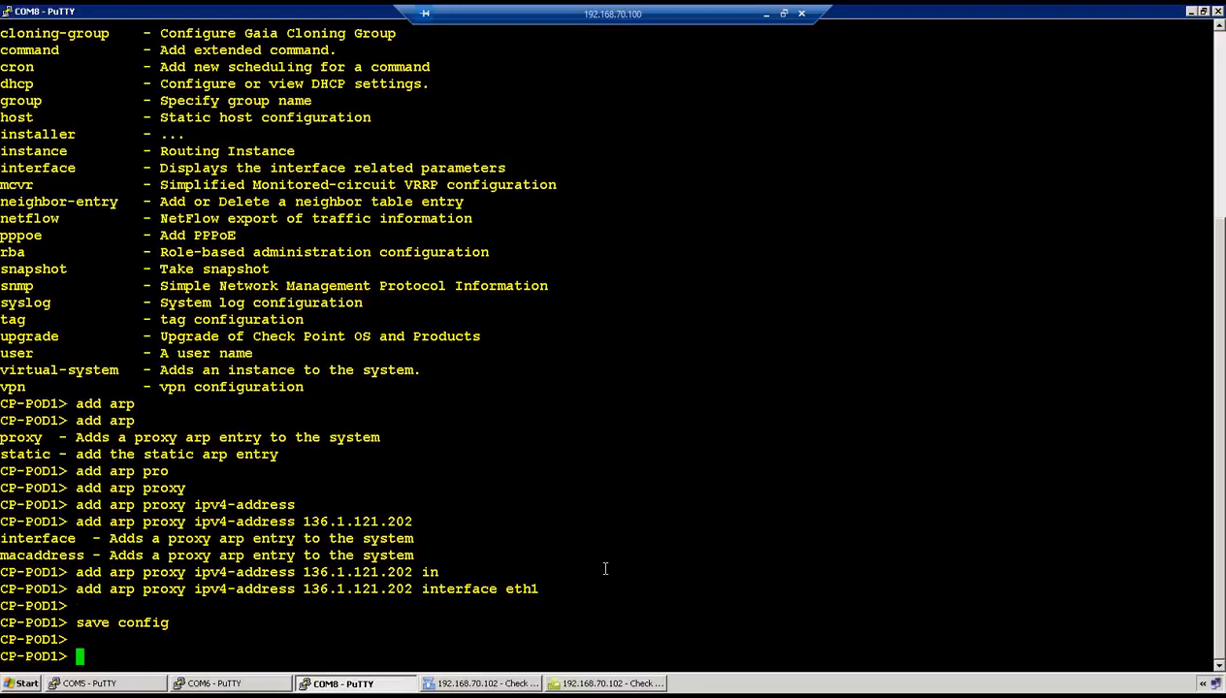
click(490, 682)
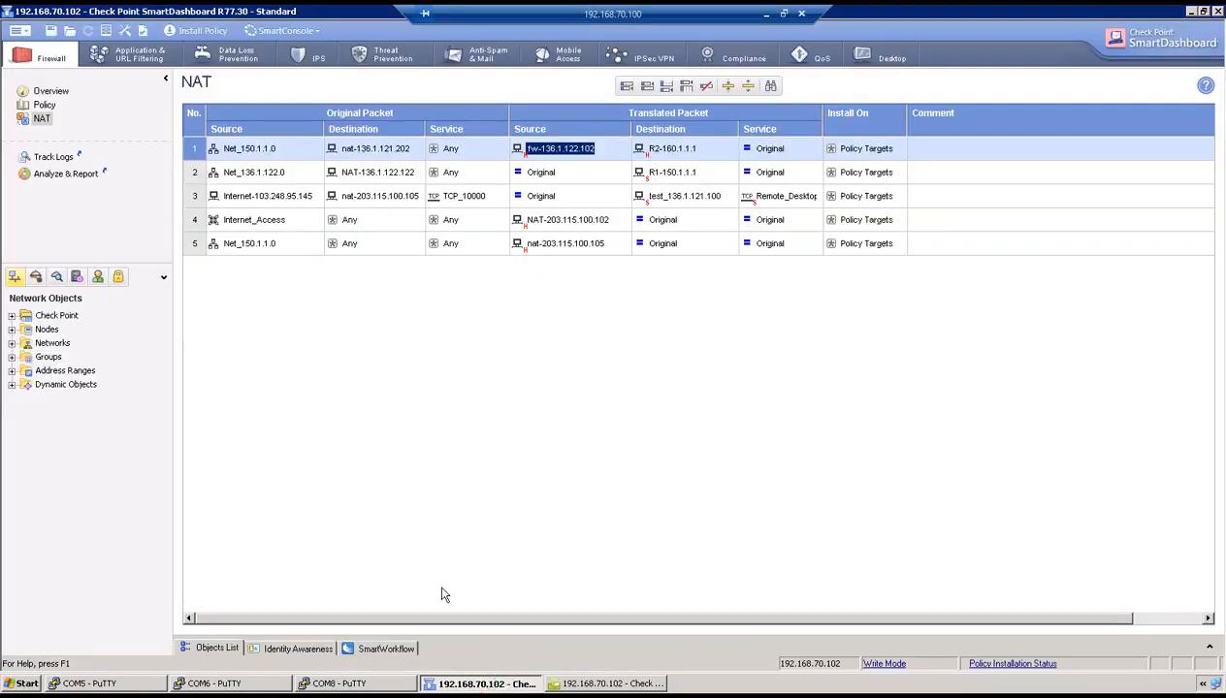
- Install the policy on CP-POD1 and wait for installation to reach 100%
click(191, 31)
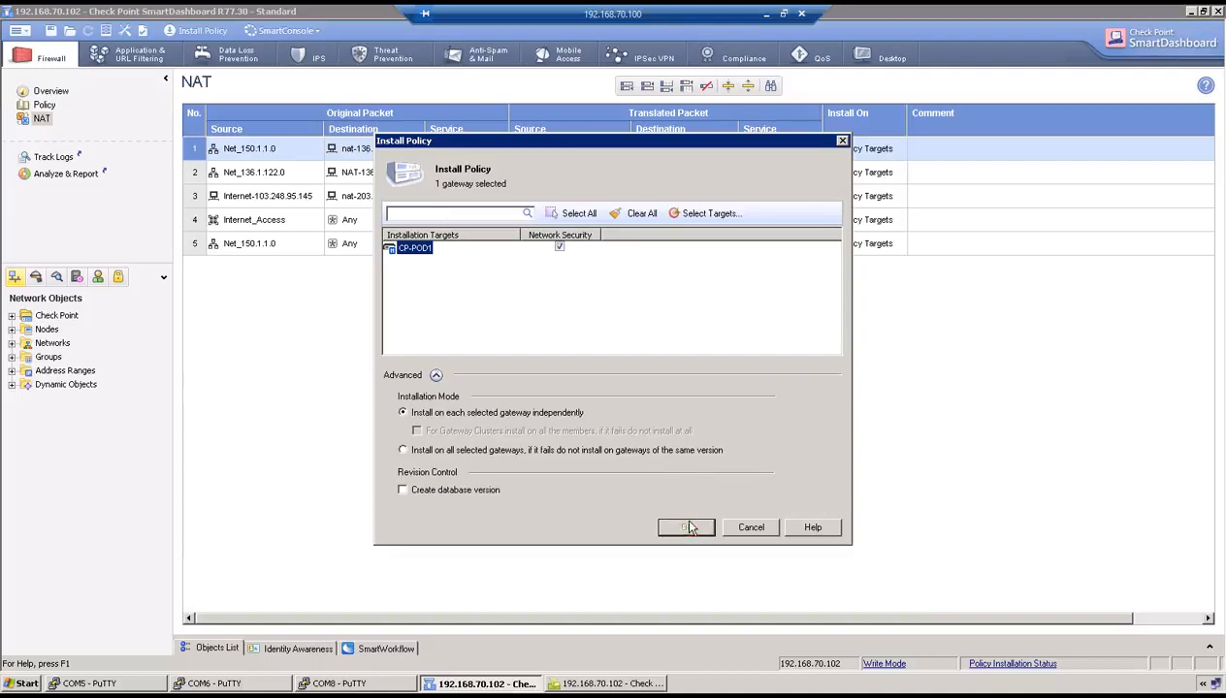
click(686, 528)
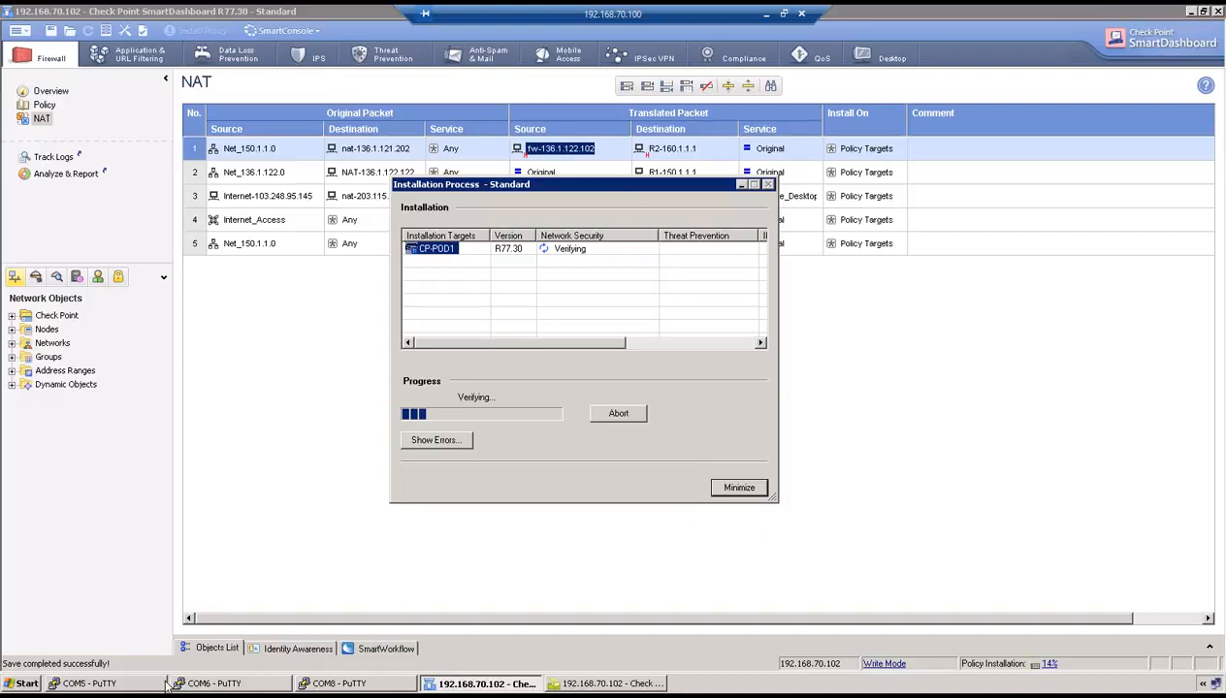
click(328, 681)
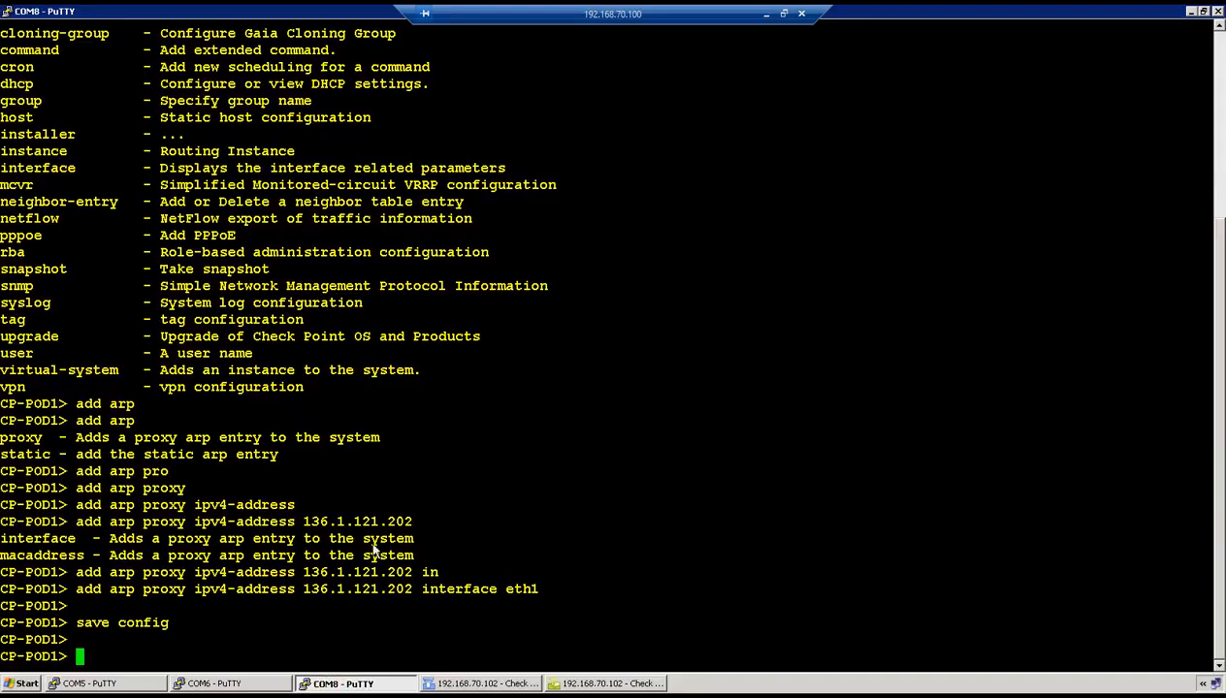
click(490, 683)
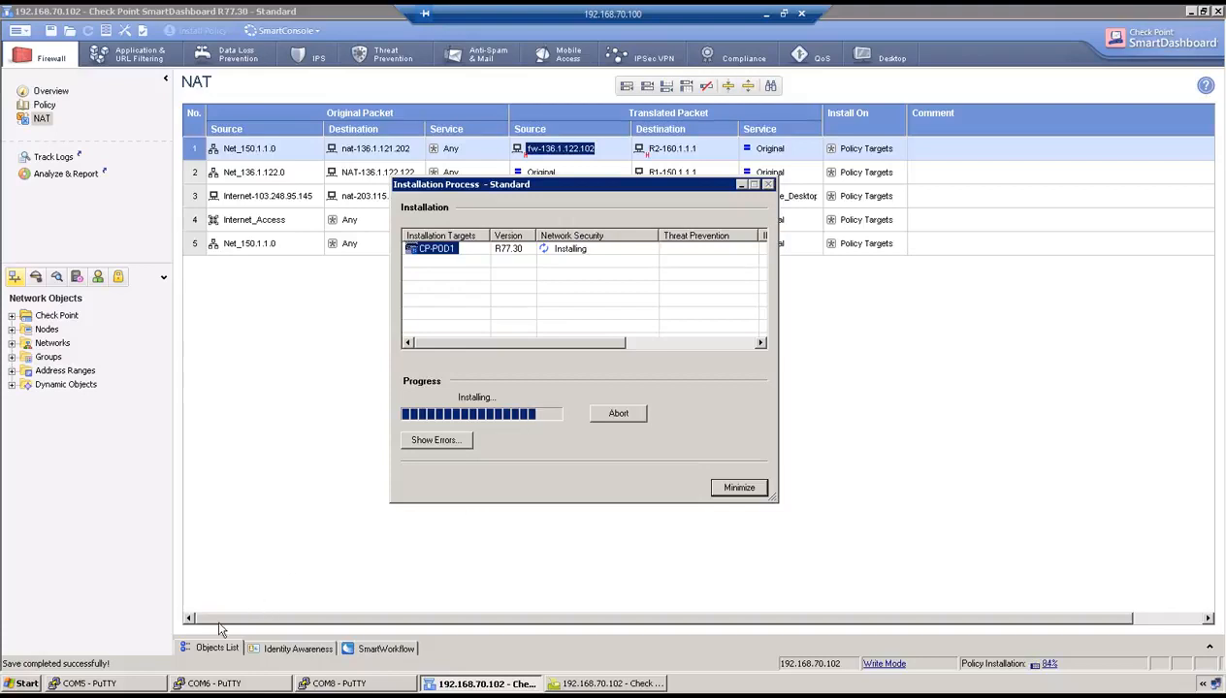
click(129, 685)
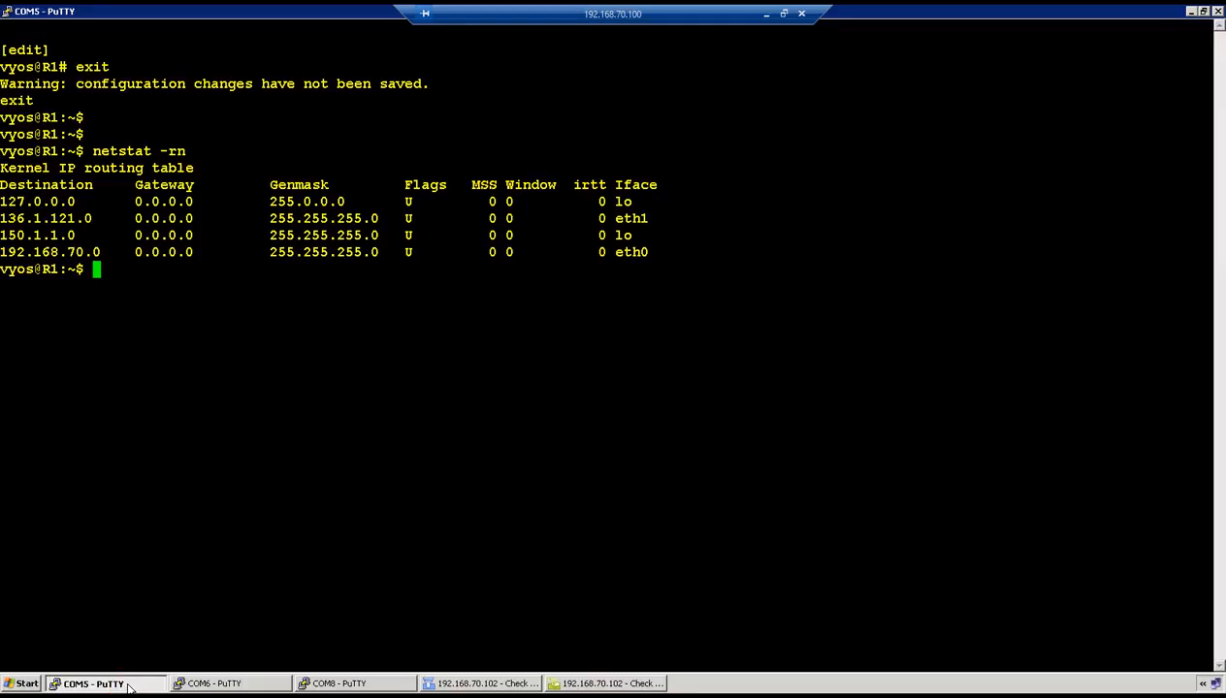
- Ping 136.1.121.202 sourced from loopback 150.1.1.1, getting 6 of 6 replies
key(Return)
key(Return)
text(p)
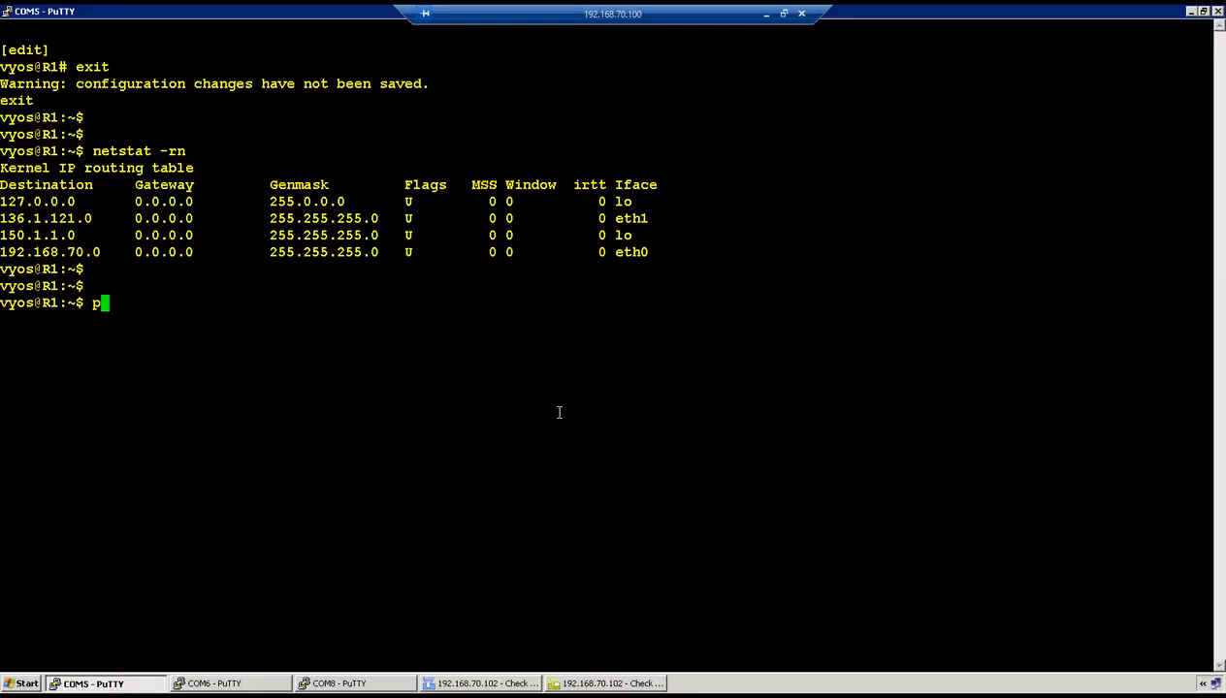
text(ing 136.1.121.202 interface 150.1..)
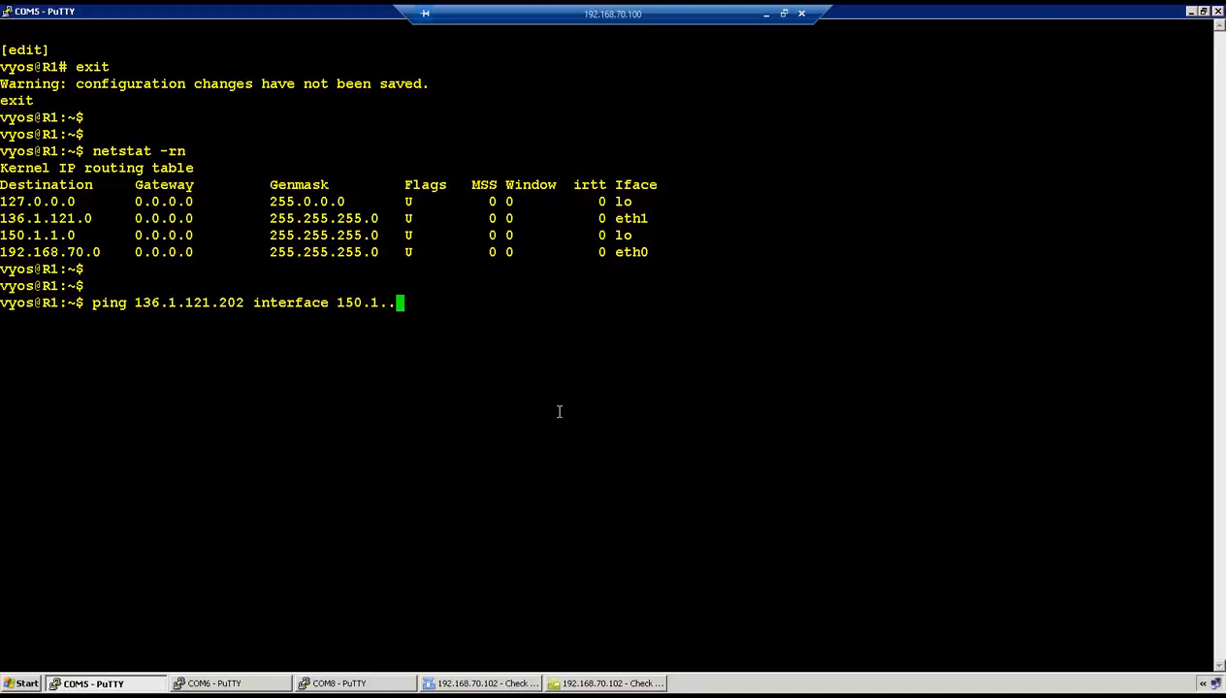
key(BackSpace)
text(1.1.)
key(Return)
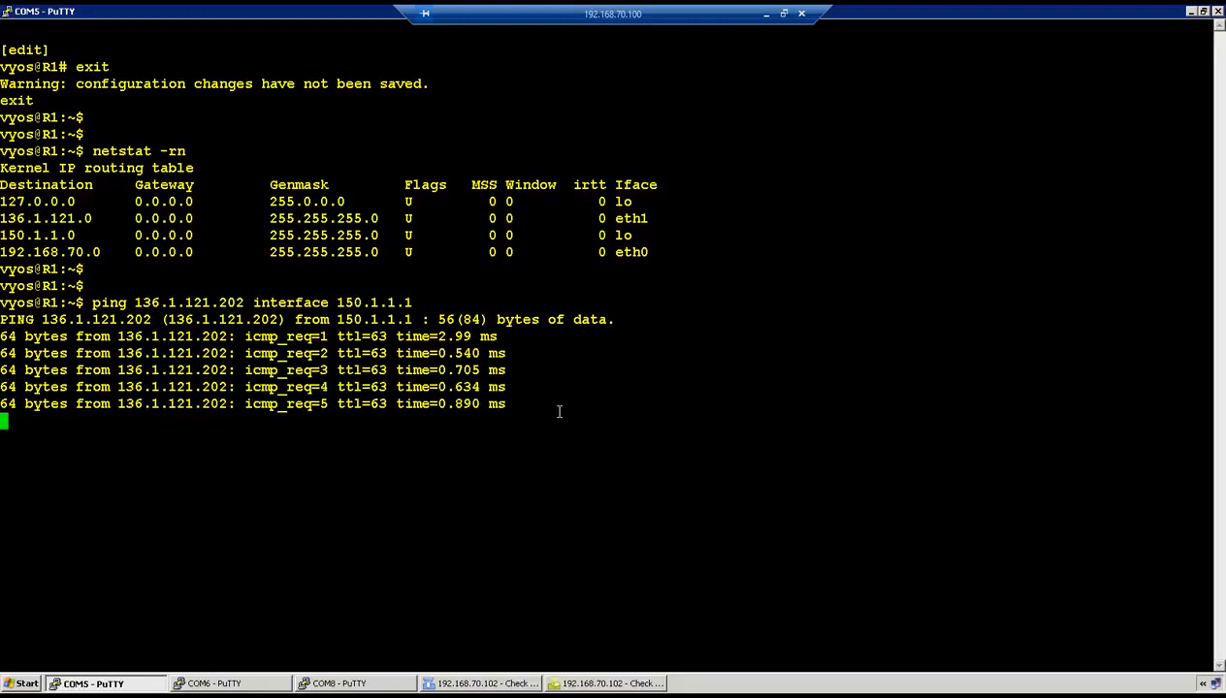
key(ctrl+c)
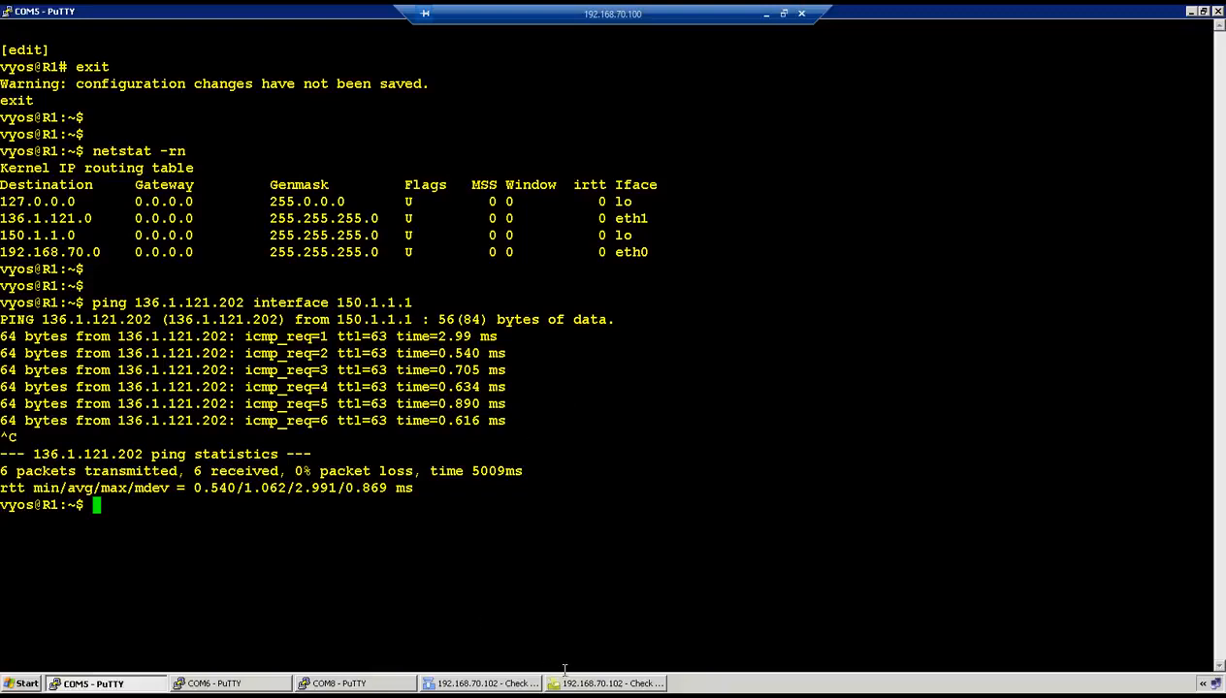
click(567, 683)
- Open log record 2894 and highlight XlateSrc fw-136.1.122.102 and XlateDst R2-160.1.1.1
click(775, 77)
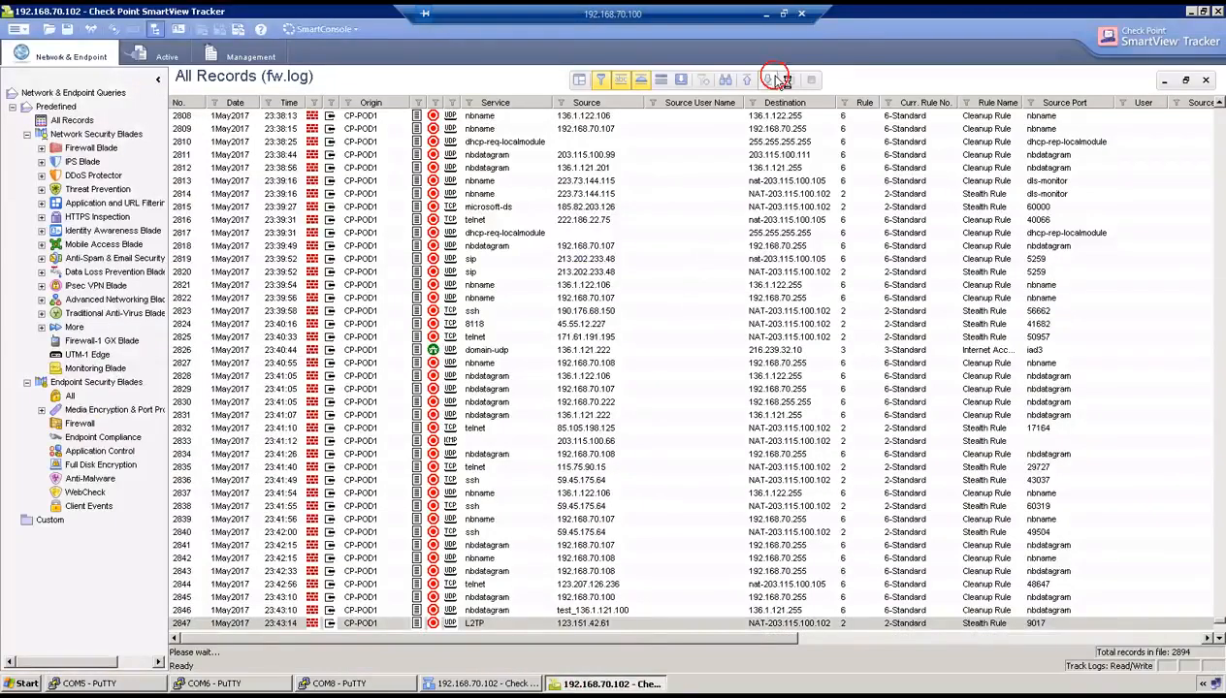
click(506, 623)
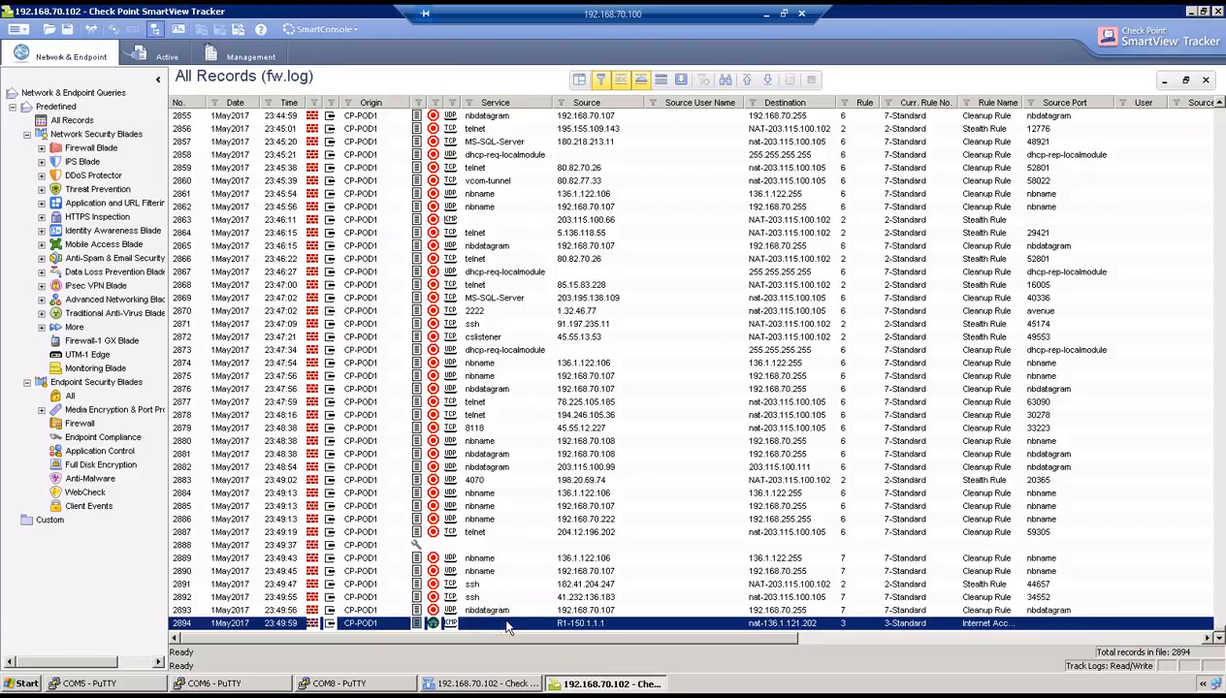
double_click(505, 623)
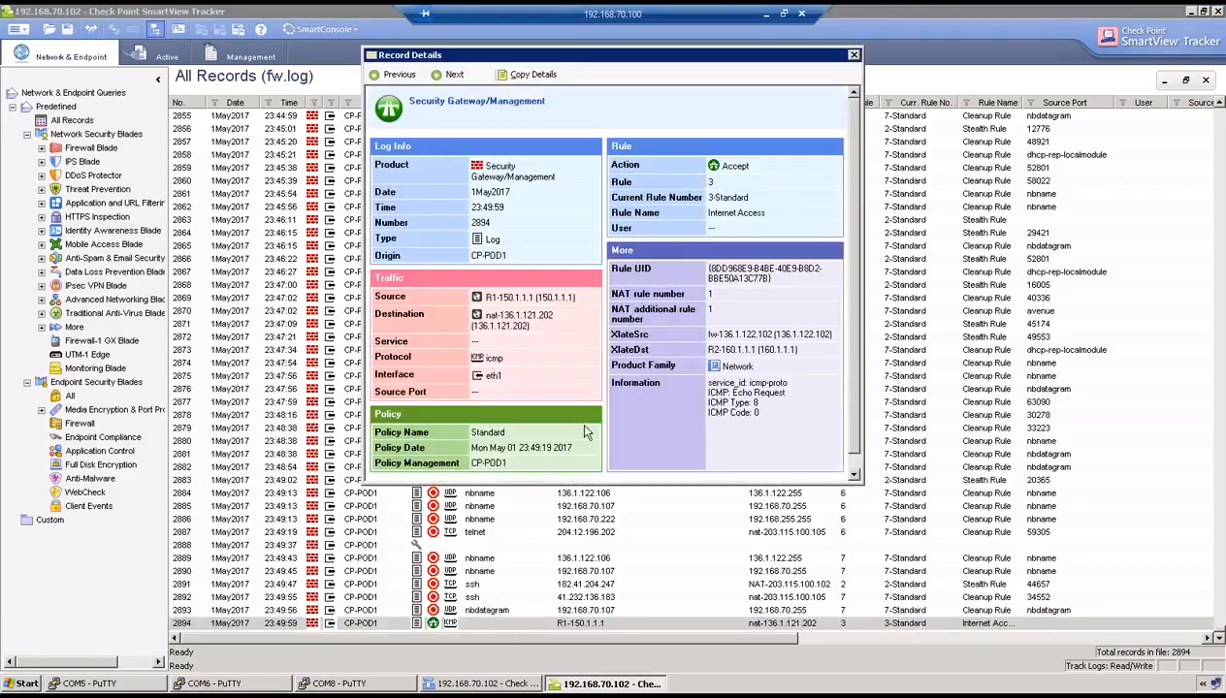
drag(497, 297, 555, 318)
drag(641, 331, 769, 336)
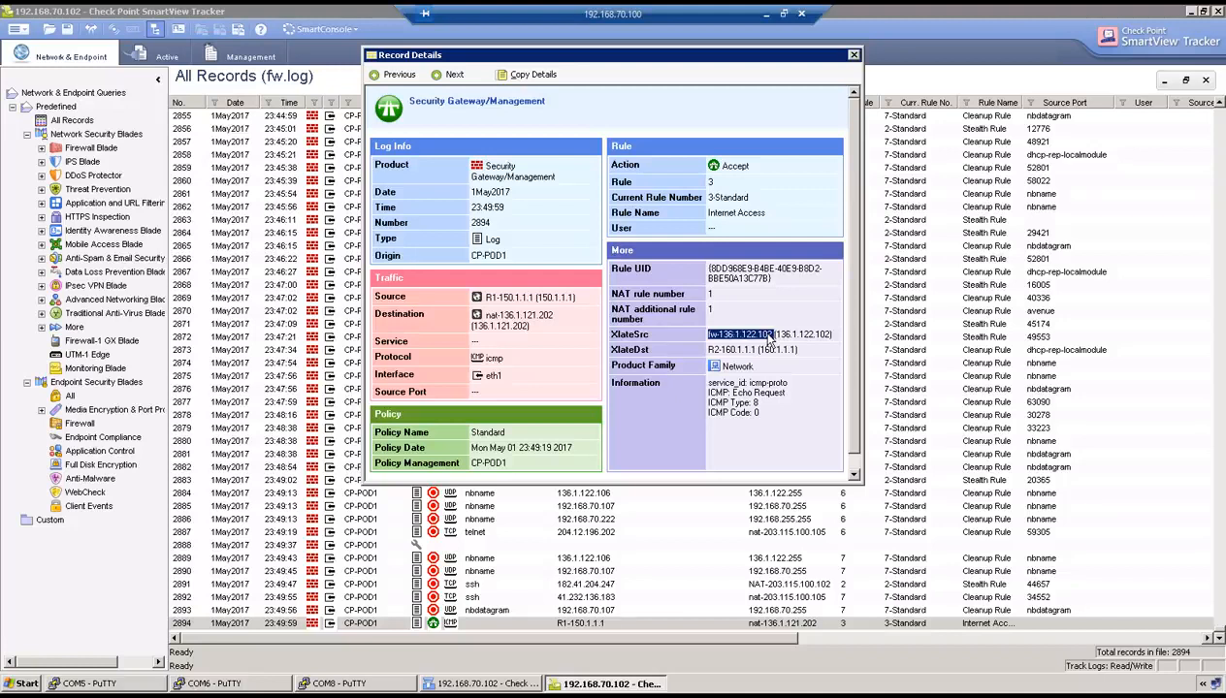
click(681, 351)
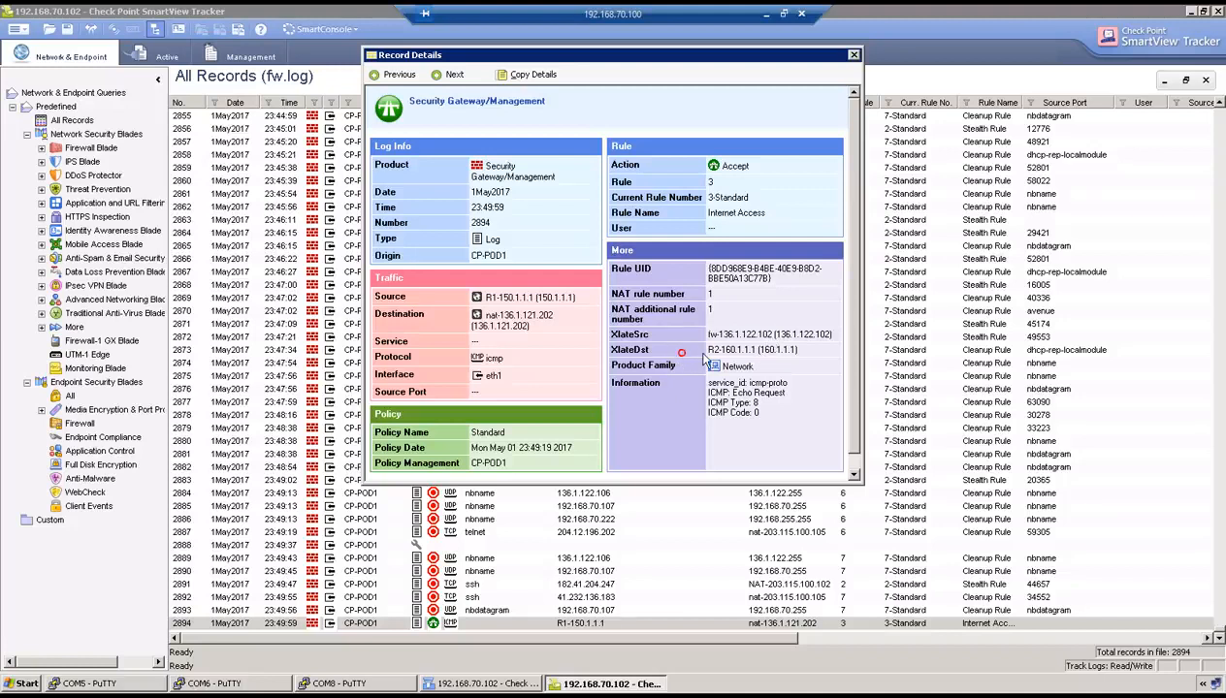
drag(704, 353, 773, 351)
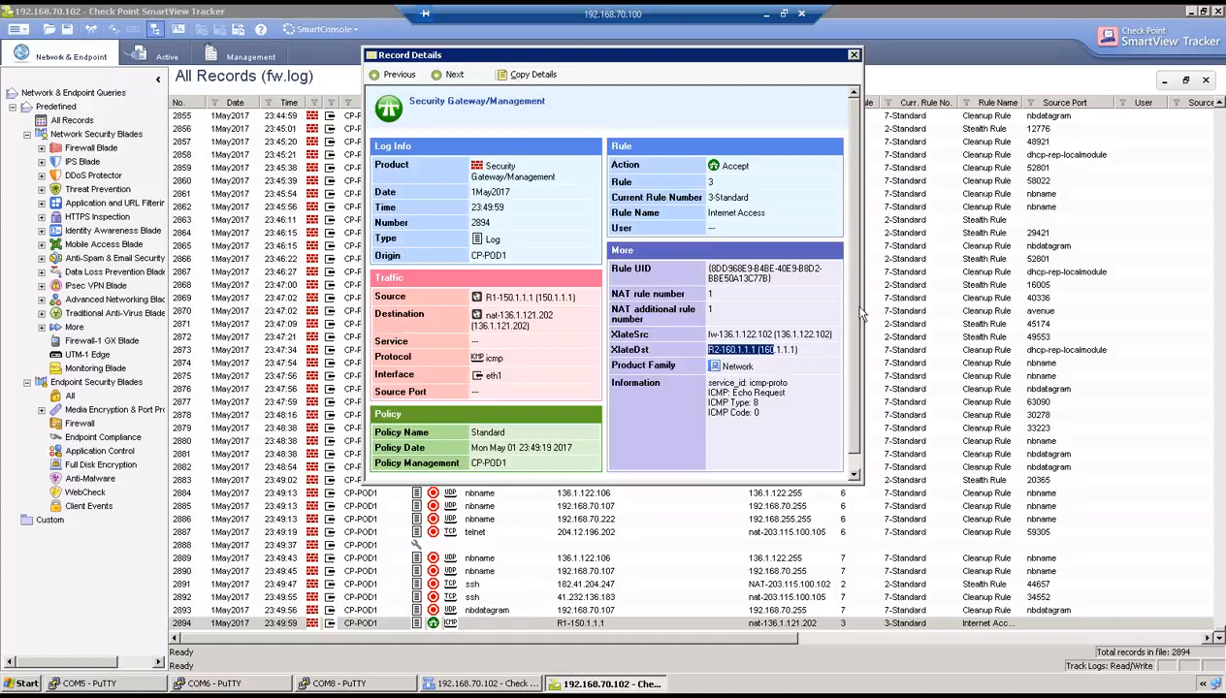
- Read Task 6's no-routing and new-loopback requirements, then return to the remote session
click(771, 18)
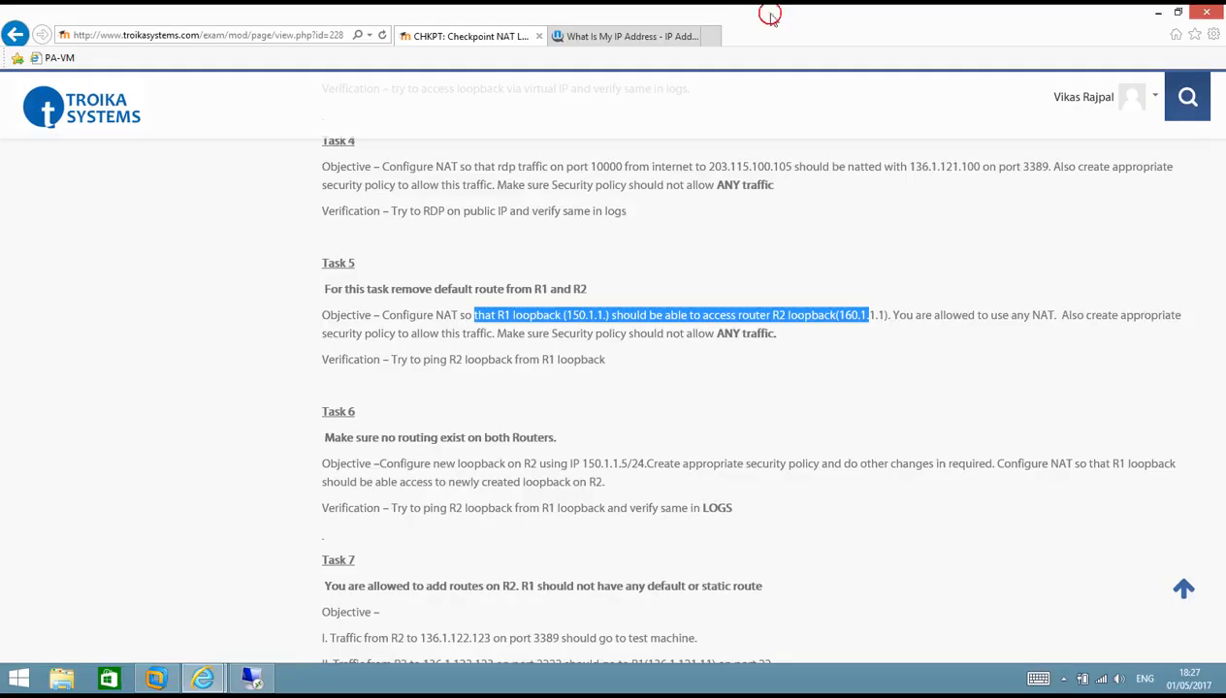
scroll(675, 390, down, 2)
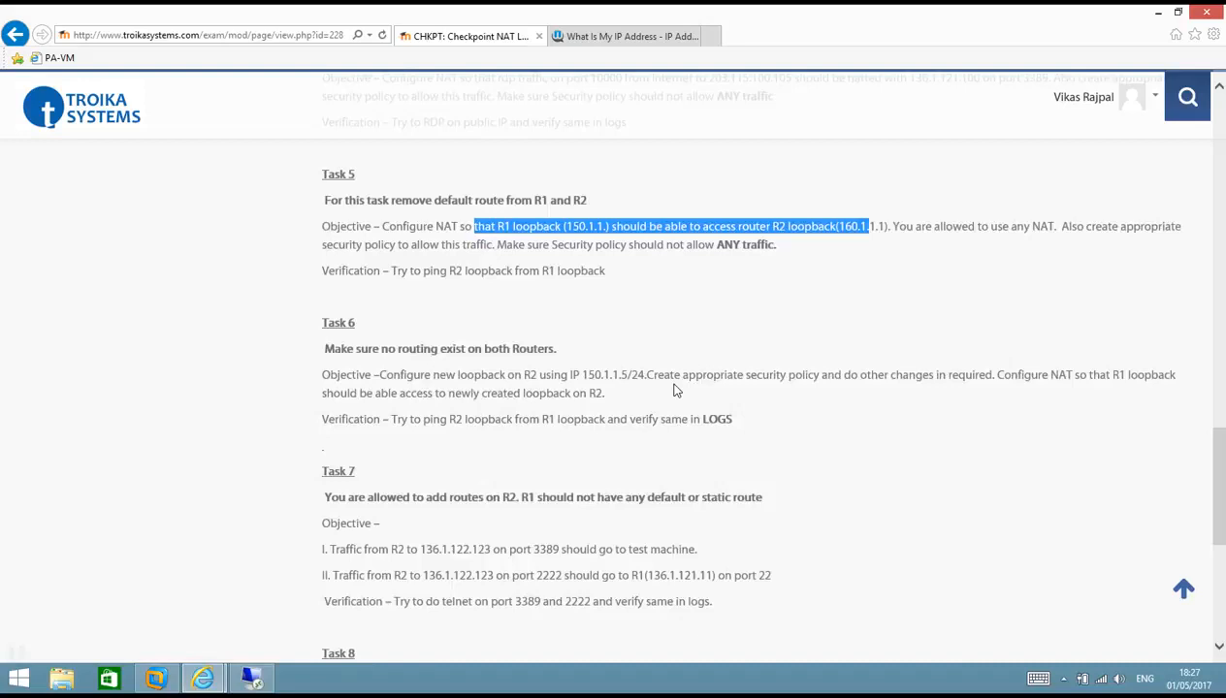
drag(340, 260, 532, 260)
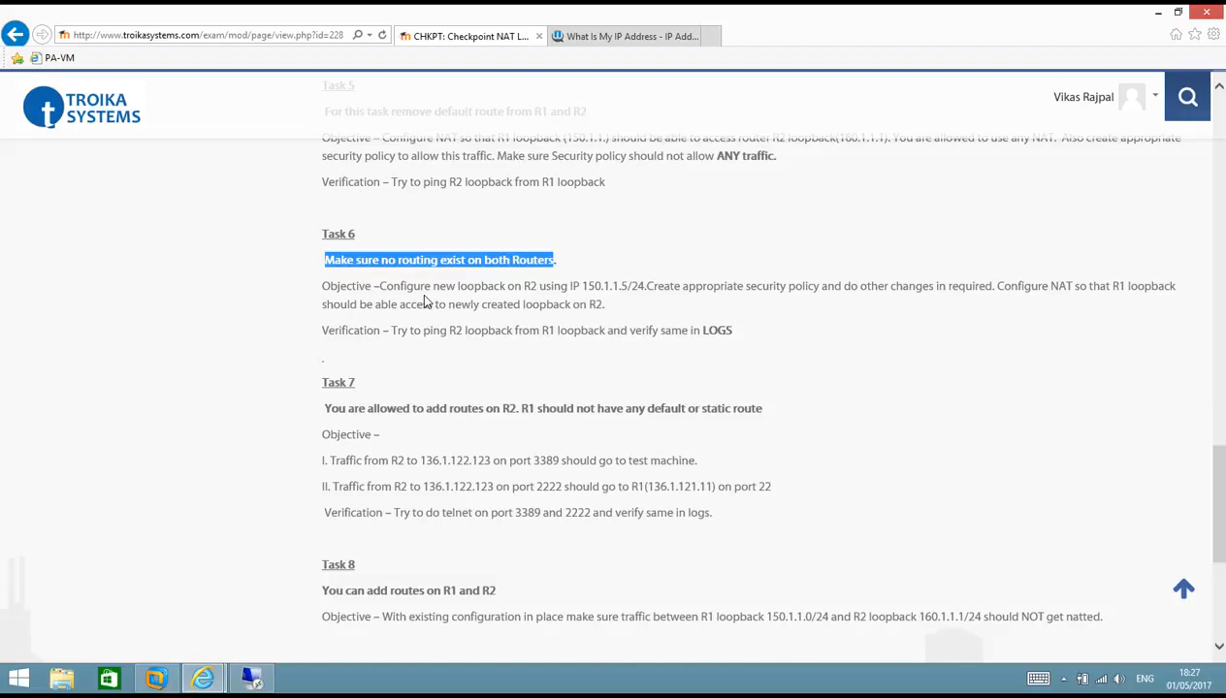
drag(419, 289, 627, 295)
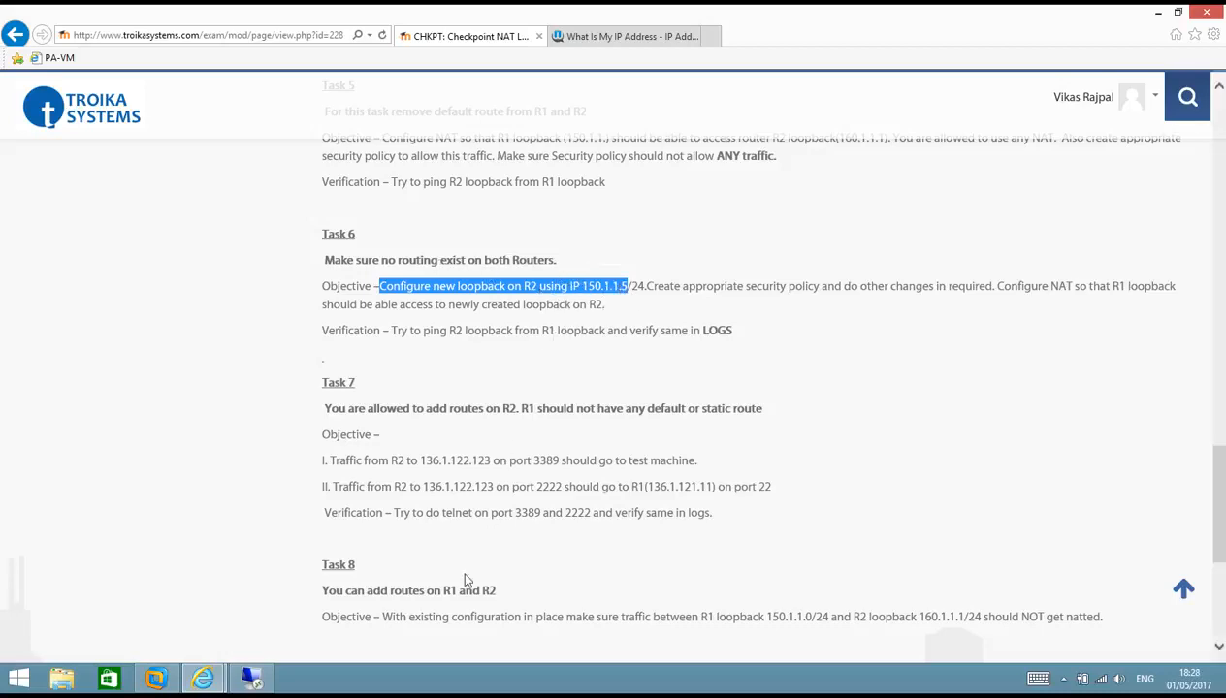
click(269, 674)
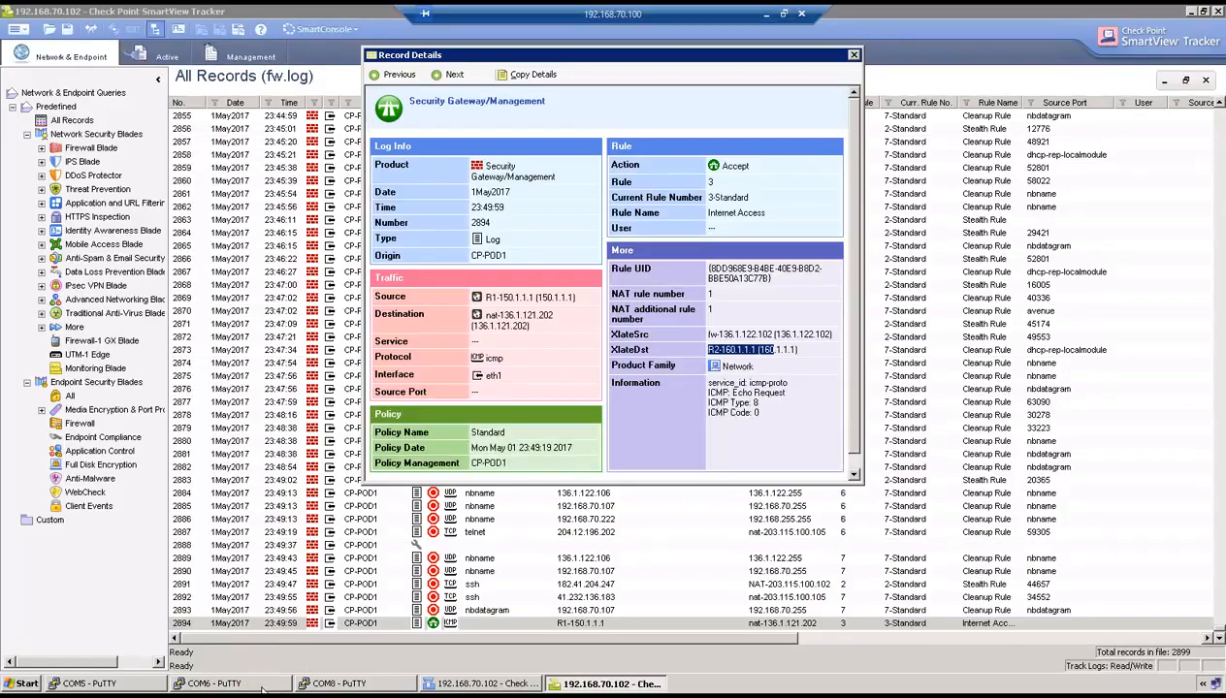
click(261, 684)
- Enter configuration mode on R2 and list its current interfaces
text(configure)
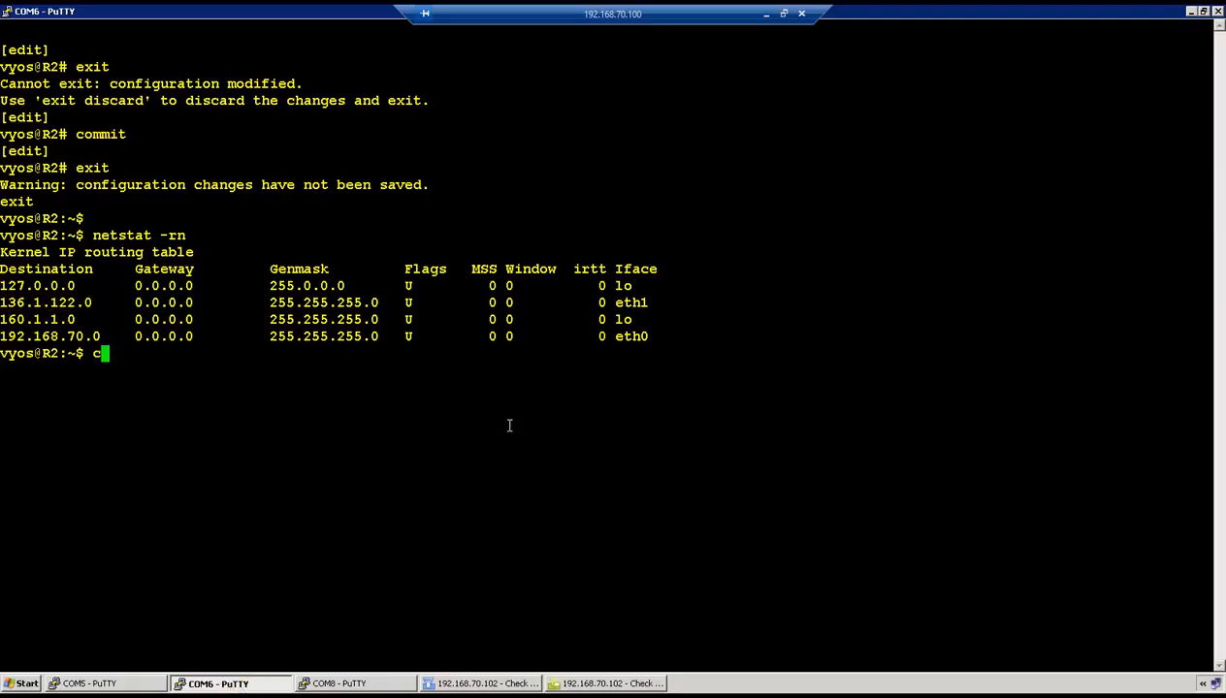
key(Return)
key(Return)
text(run show inte)
key(Tab)
key(Return)
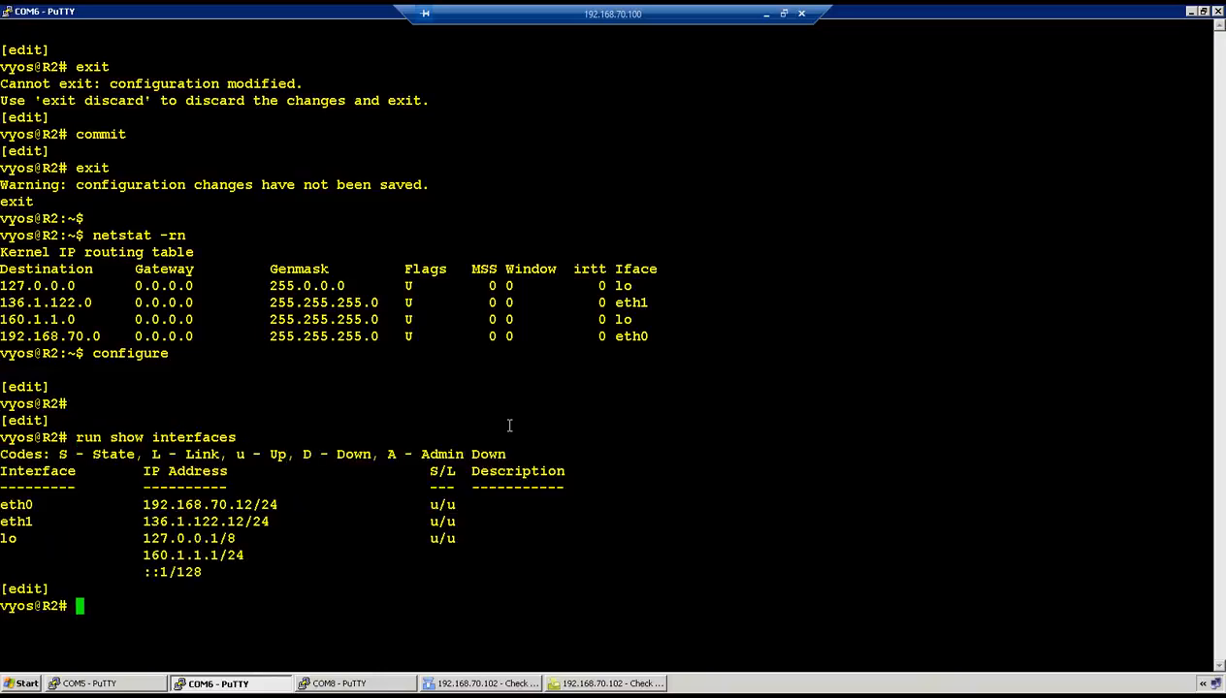
- Add 150.1.1.5/24 to loopback lo, commit, and verify it in the interface list
text(set interfaces loopback lo add)
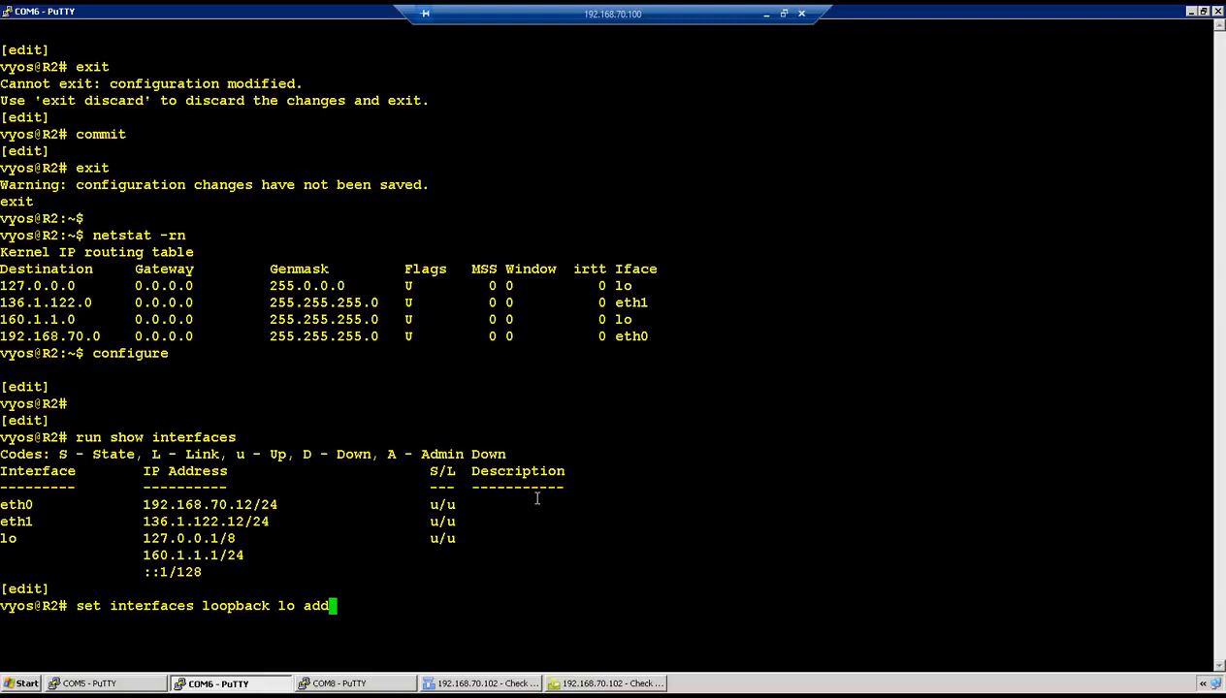
text(ress 150.1.1.)
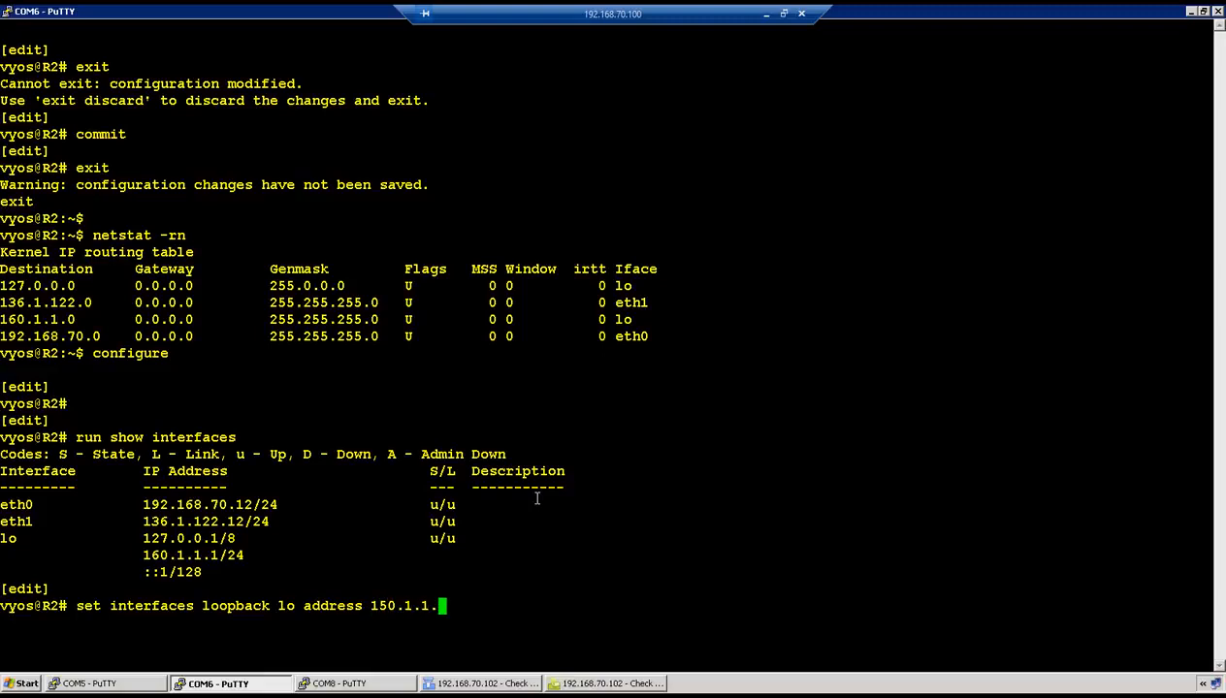
text(5)
text(/24)
key(Return)
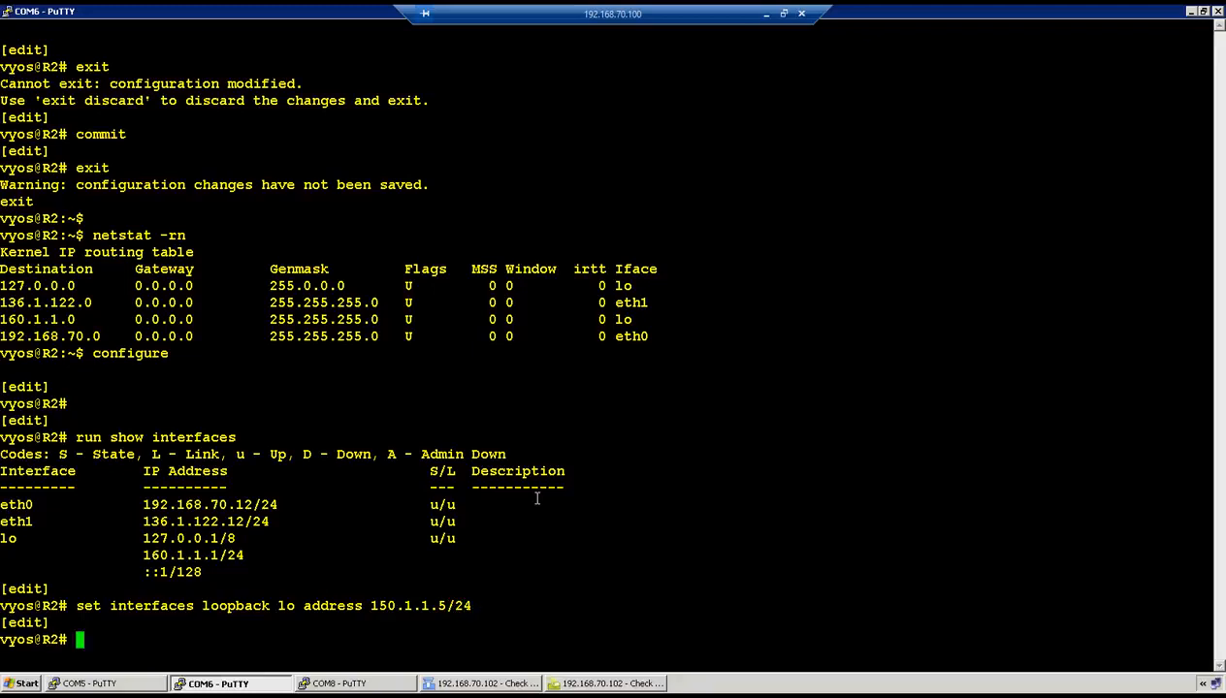
text(commit)
key(Return)
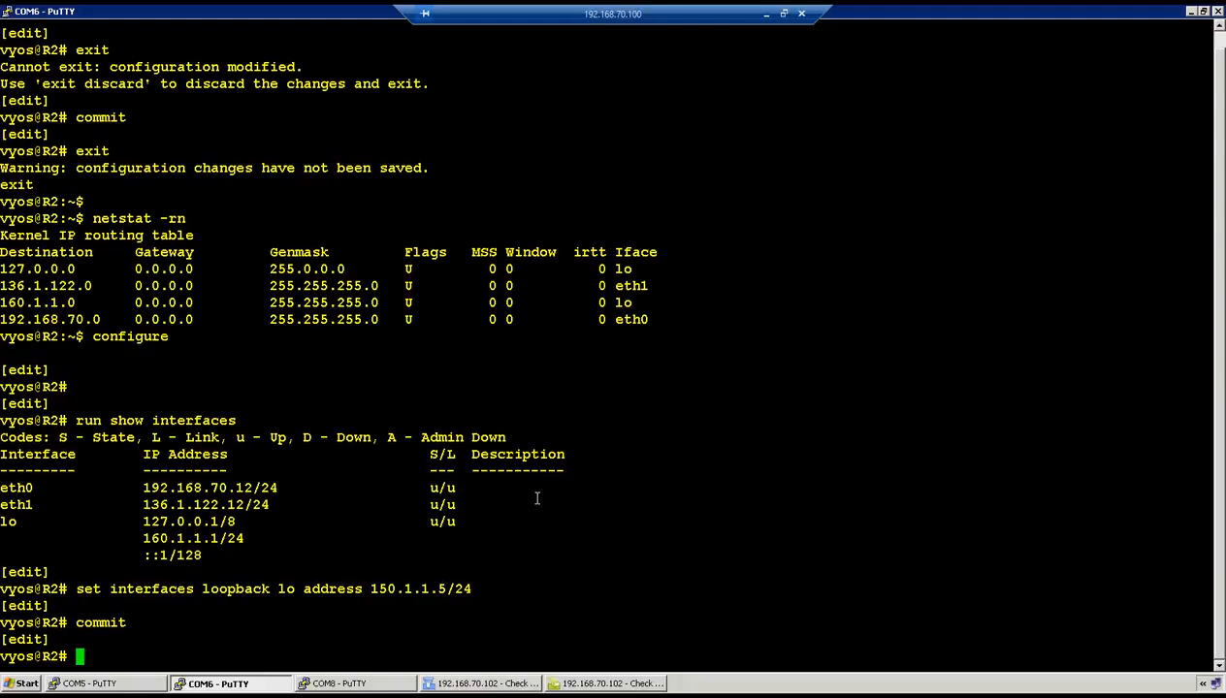
key(Return)
key(Return)
text(run show interfaces)
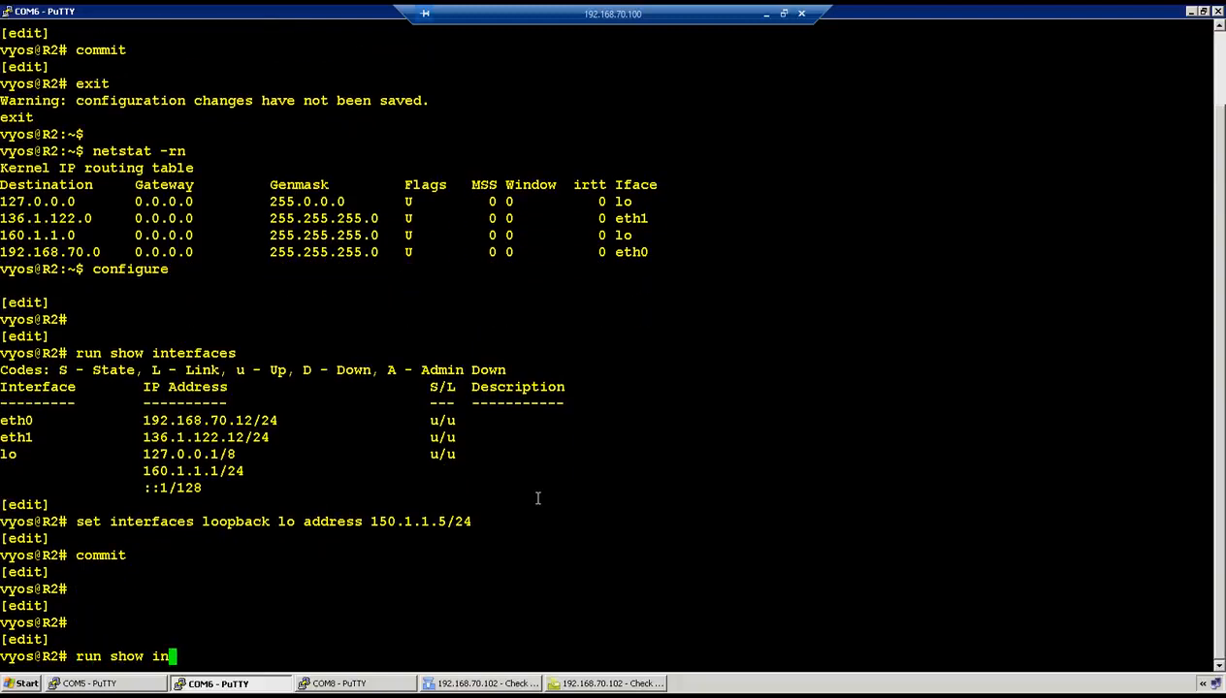
key(Return)
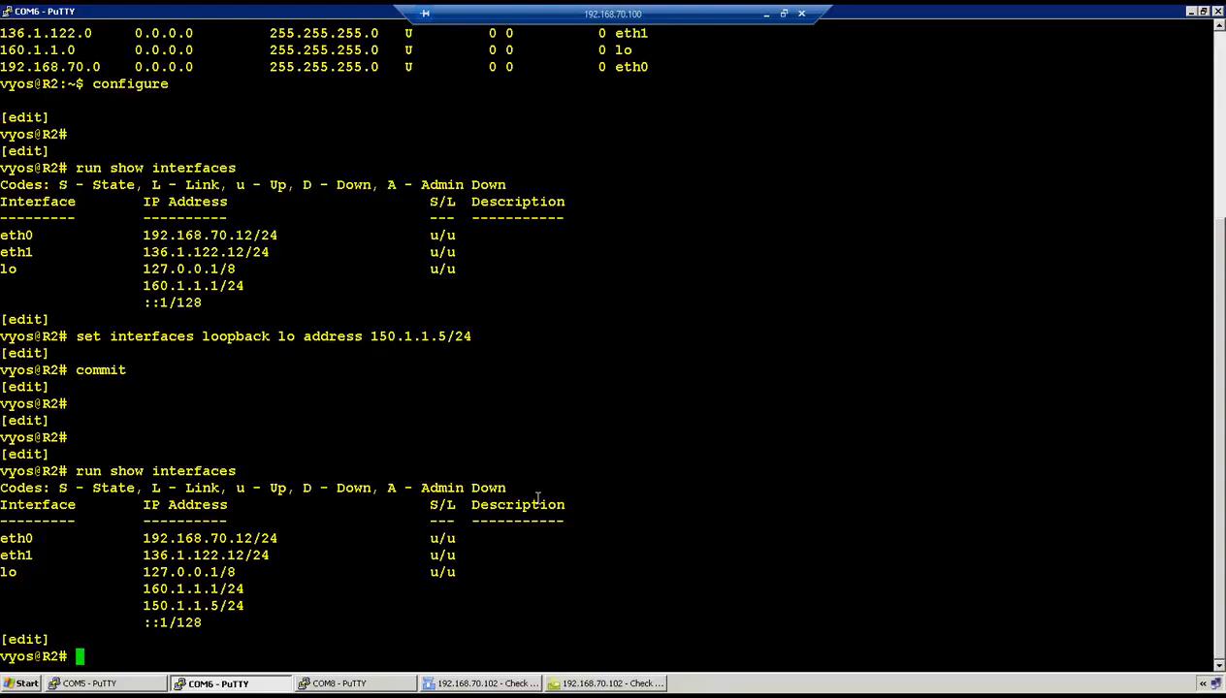
drag(205, 588, 245, 605)
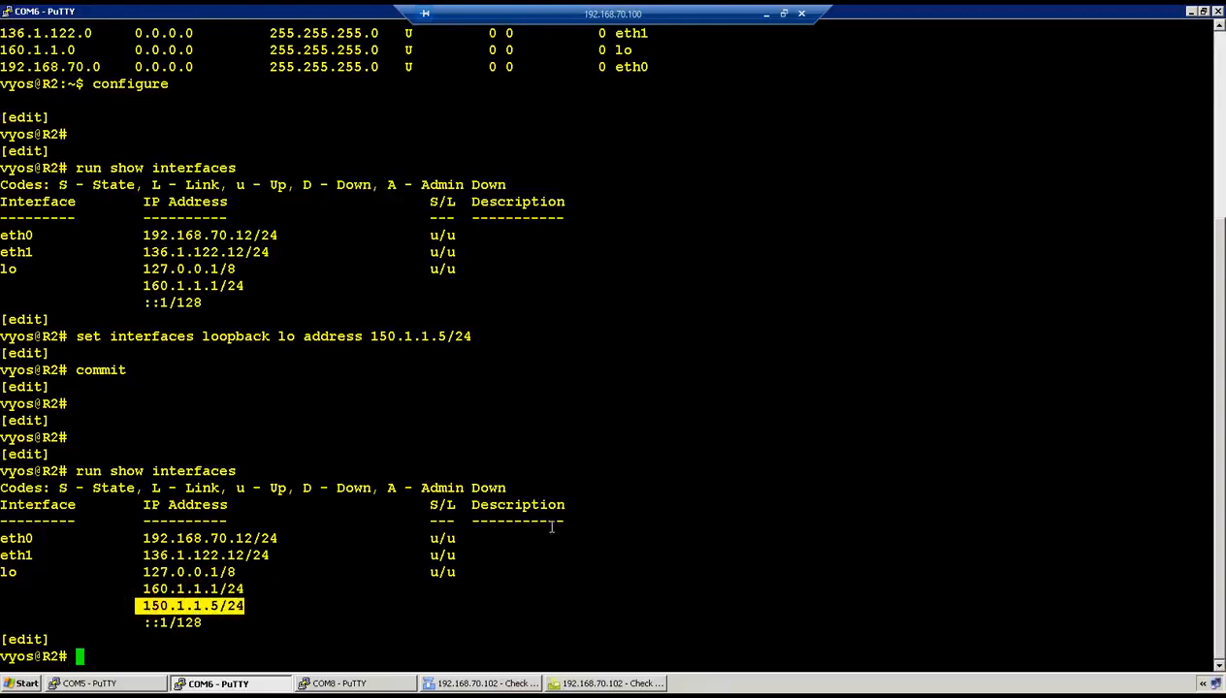
click(765, 14)
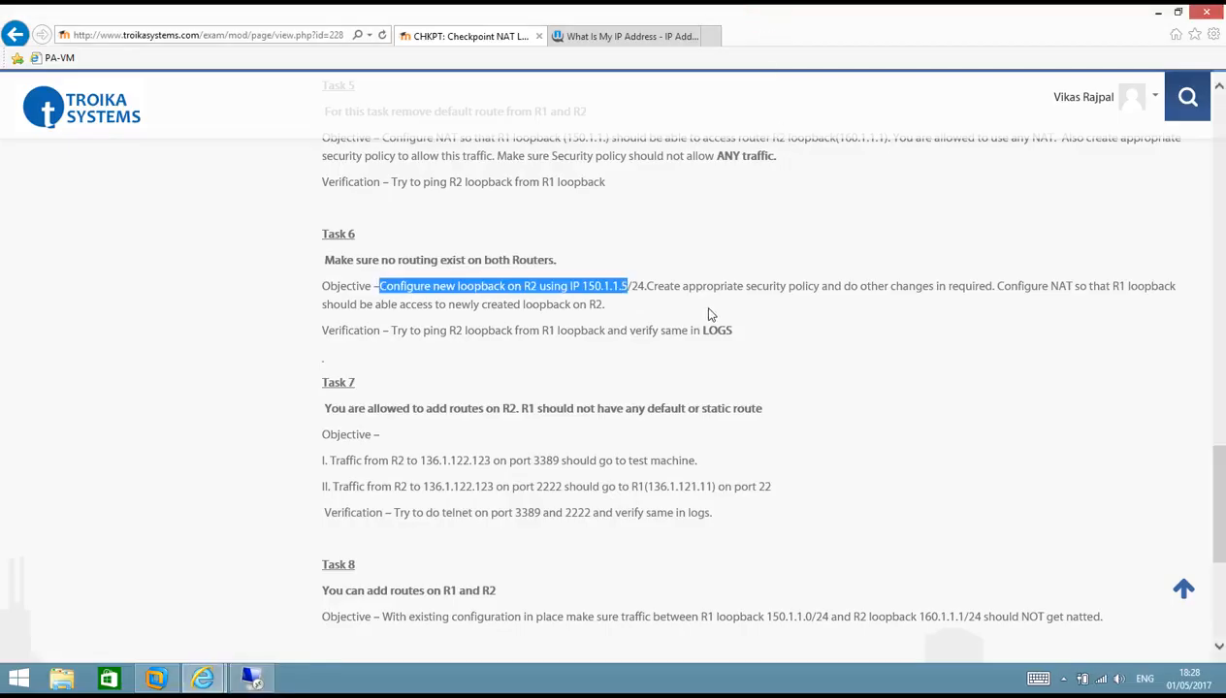
- Highlight Task 6's security policy and NAT requirements, then go back to R2's terminal
drag(647, 286, 1034, 298)
click(928, 336)
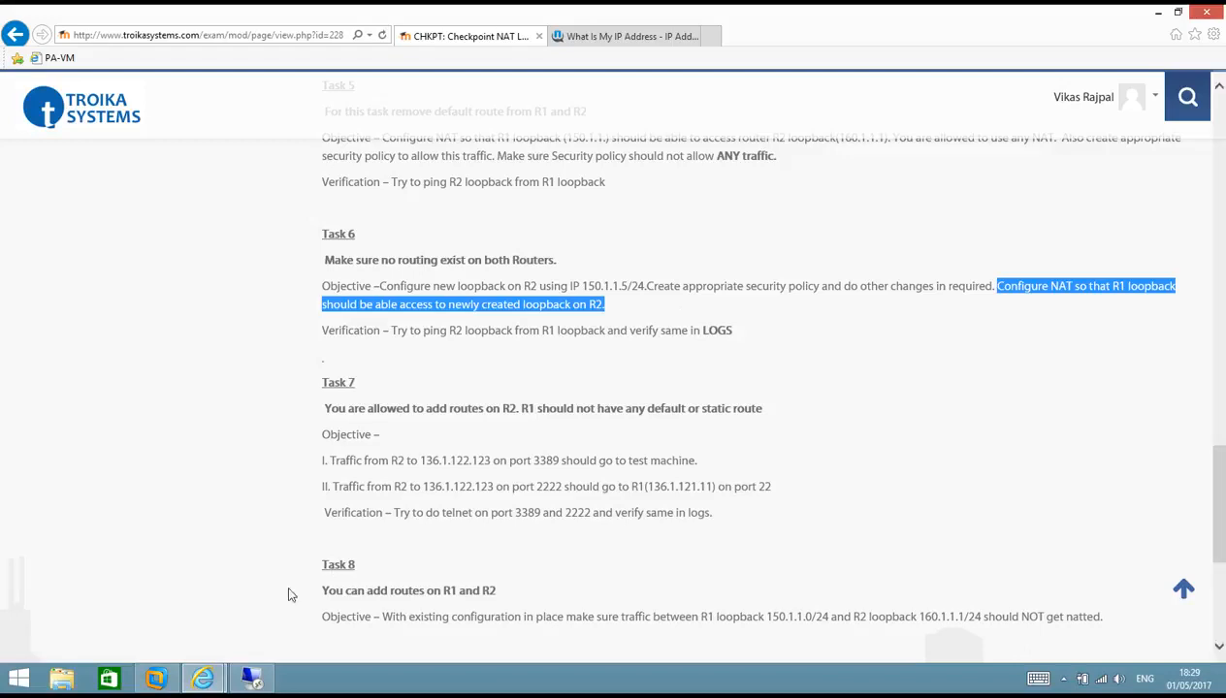
click(254, 679)
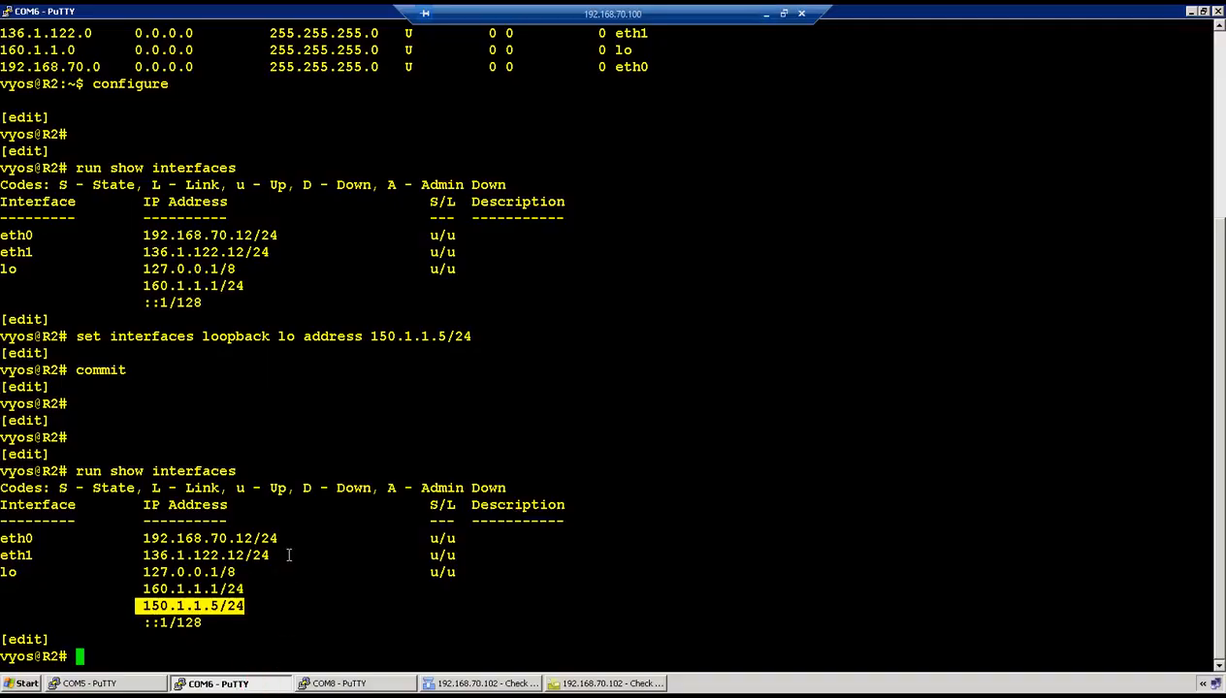
- Run show interfaces on R1 and confirm the loopback address is 150.1.1.1/24
click(145, 681)
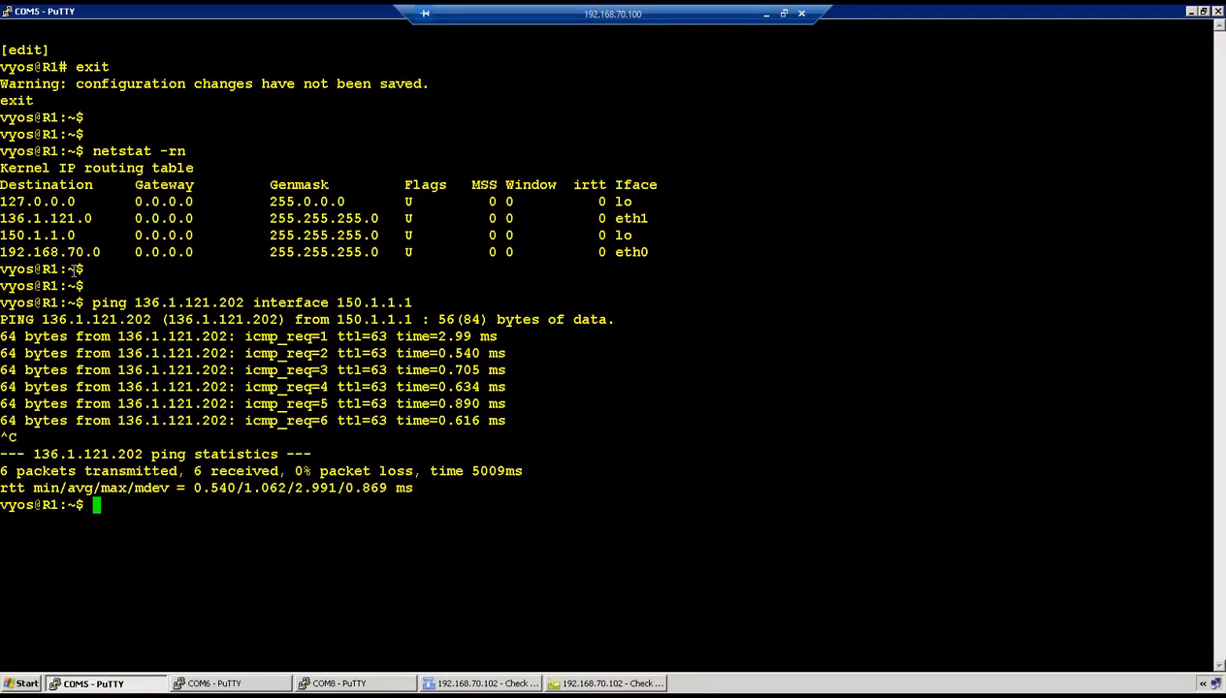
text(show interfaces)
key(Return)
drag(137, 622, 227, 626)
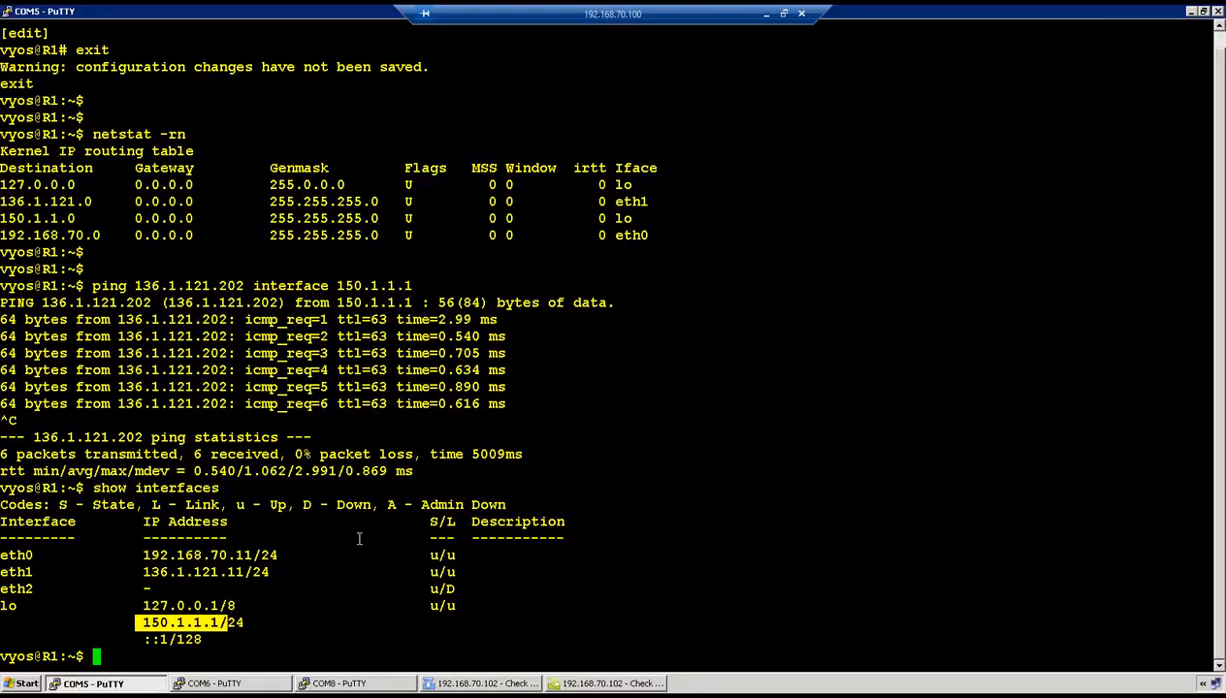
click(459, 685)
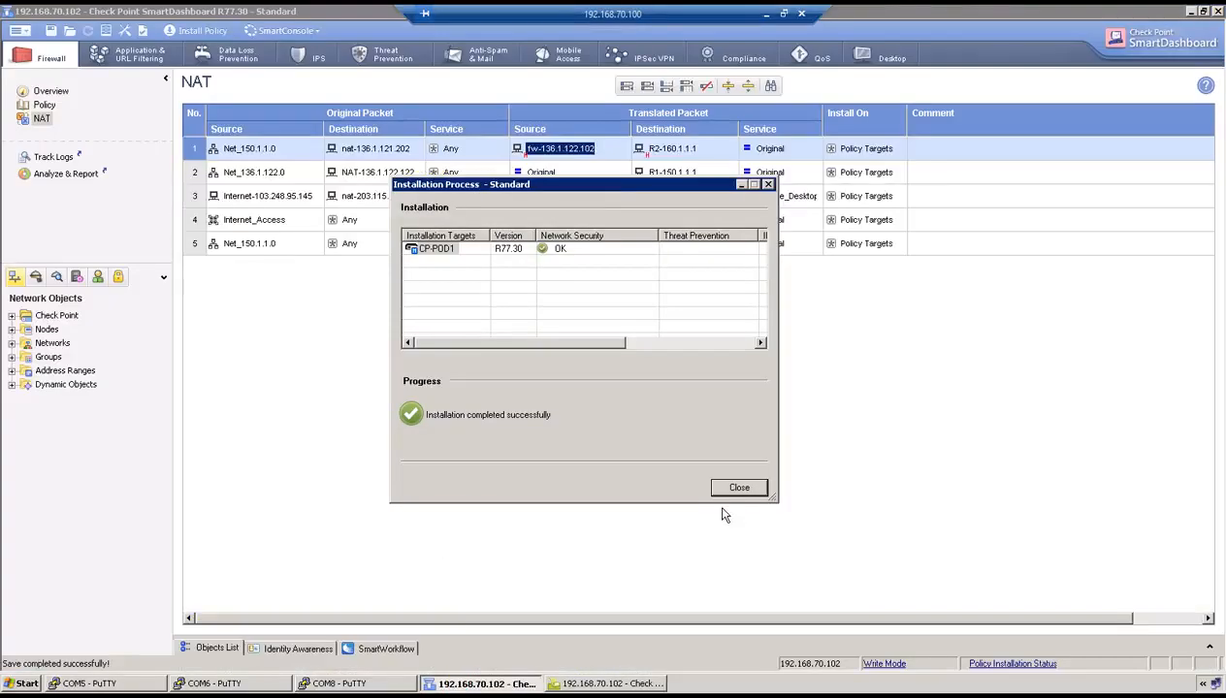
- Close the installation report and display the firewall Policy rule base
click(733, 489)
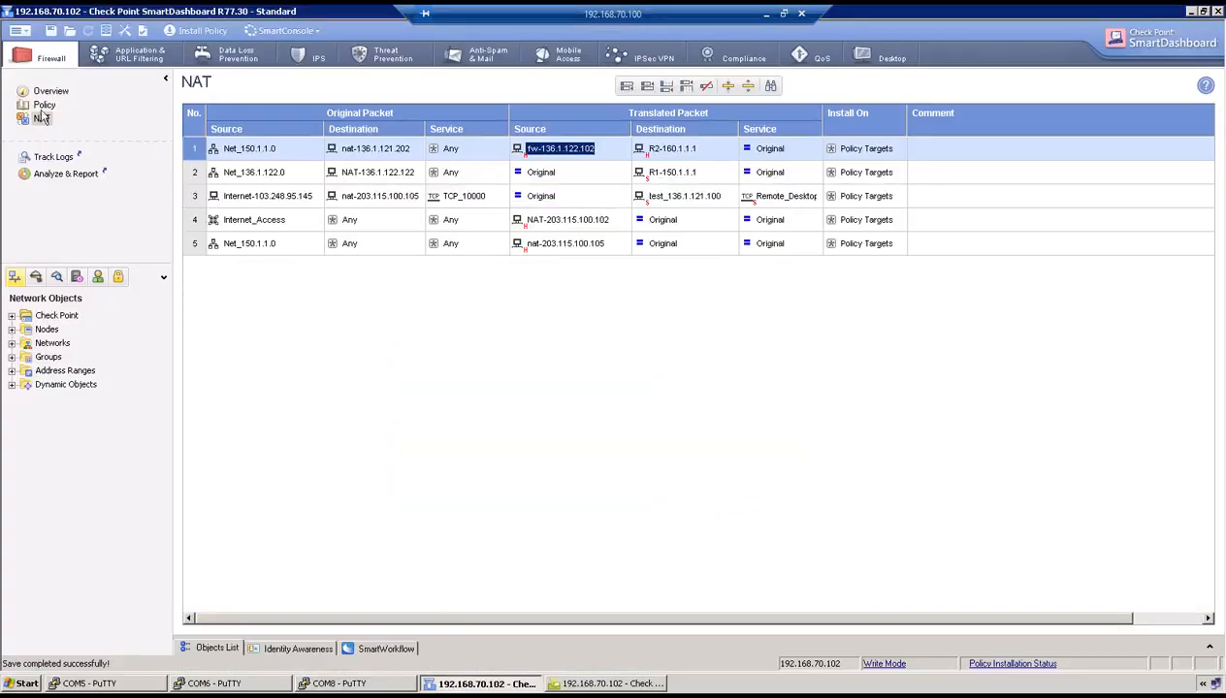
click(43, 105)
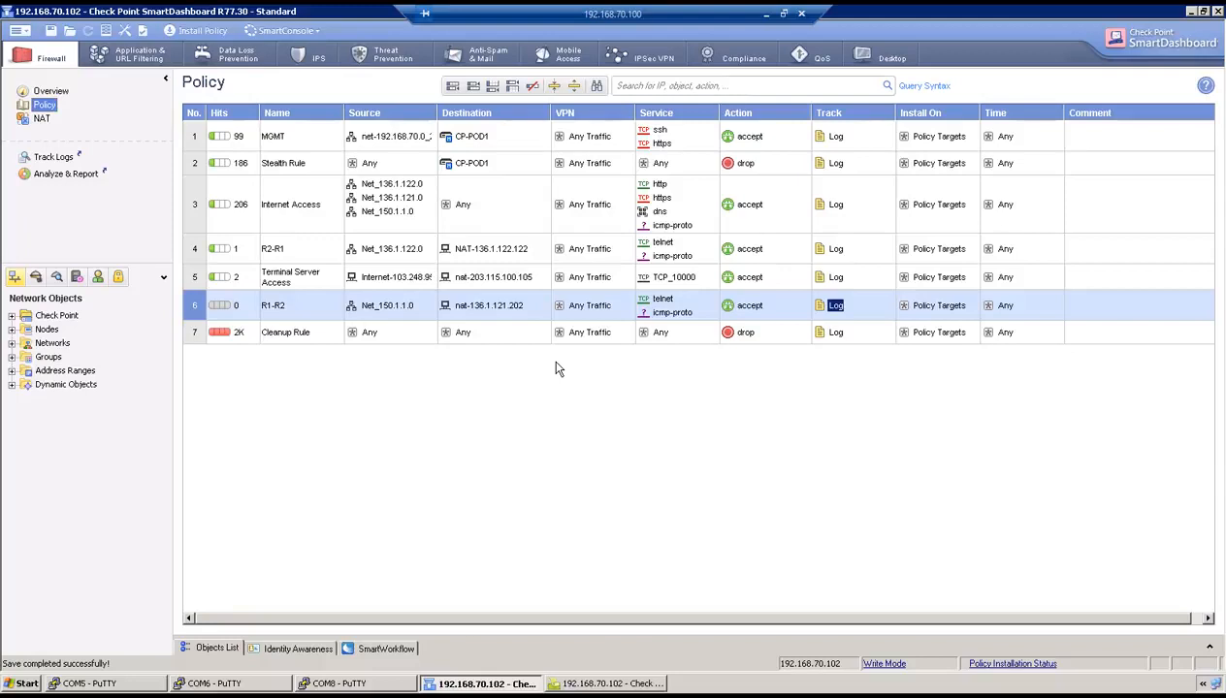
click(762, 14)
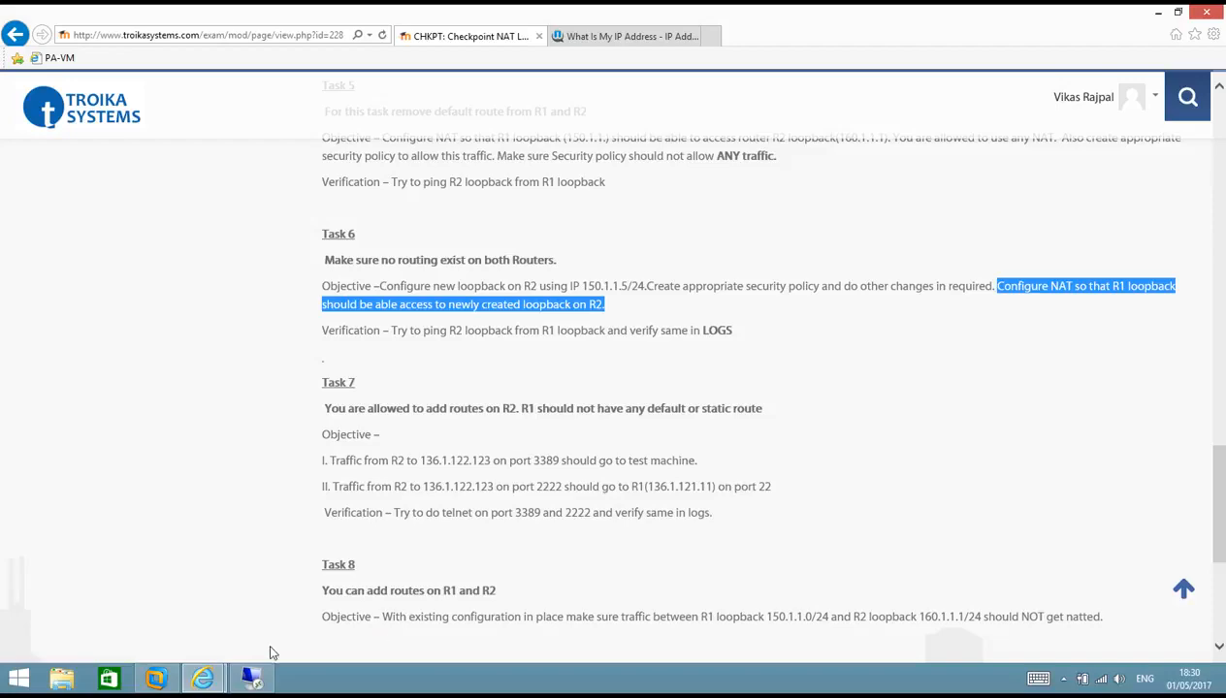
click(251, 677)
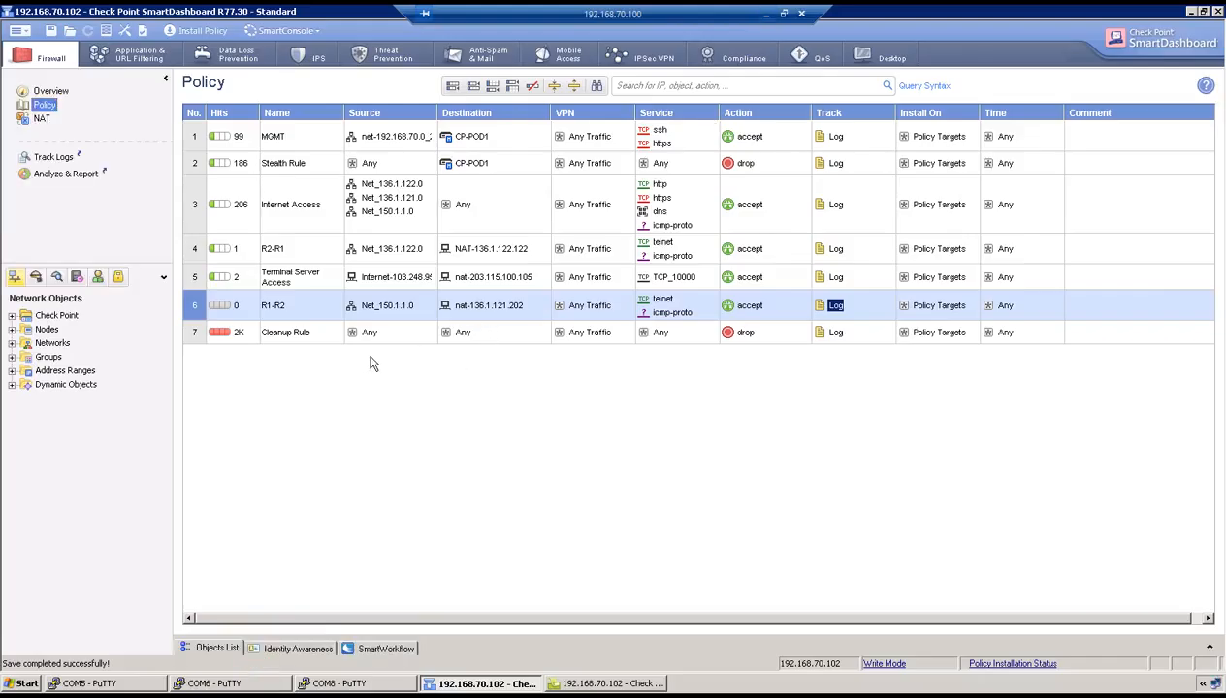
- Add rule 7 named 'Overlapping Networks' below rule 6 with source Net_150.1.1.0
right_click(195, 310)
mouse_move(291, 319)
click(340, 331)
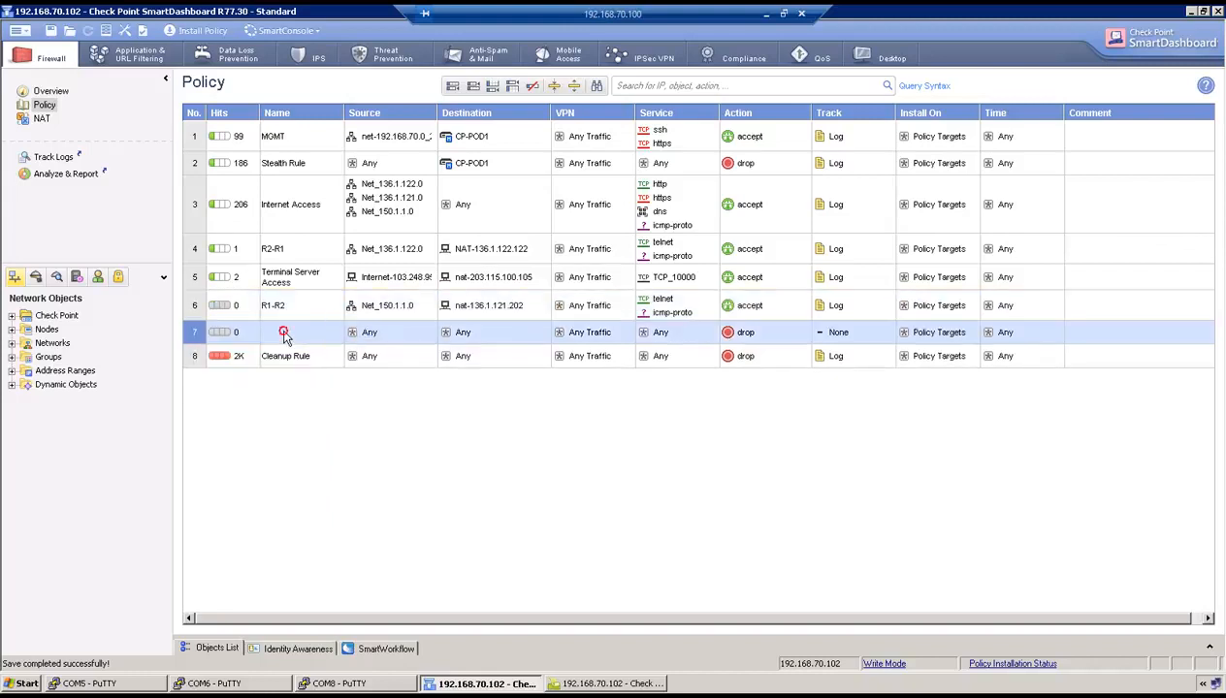
double_click(284, 335)
text(Over)
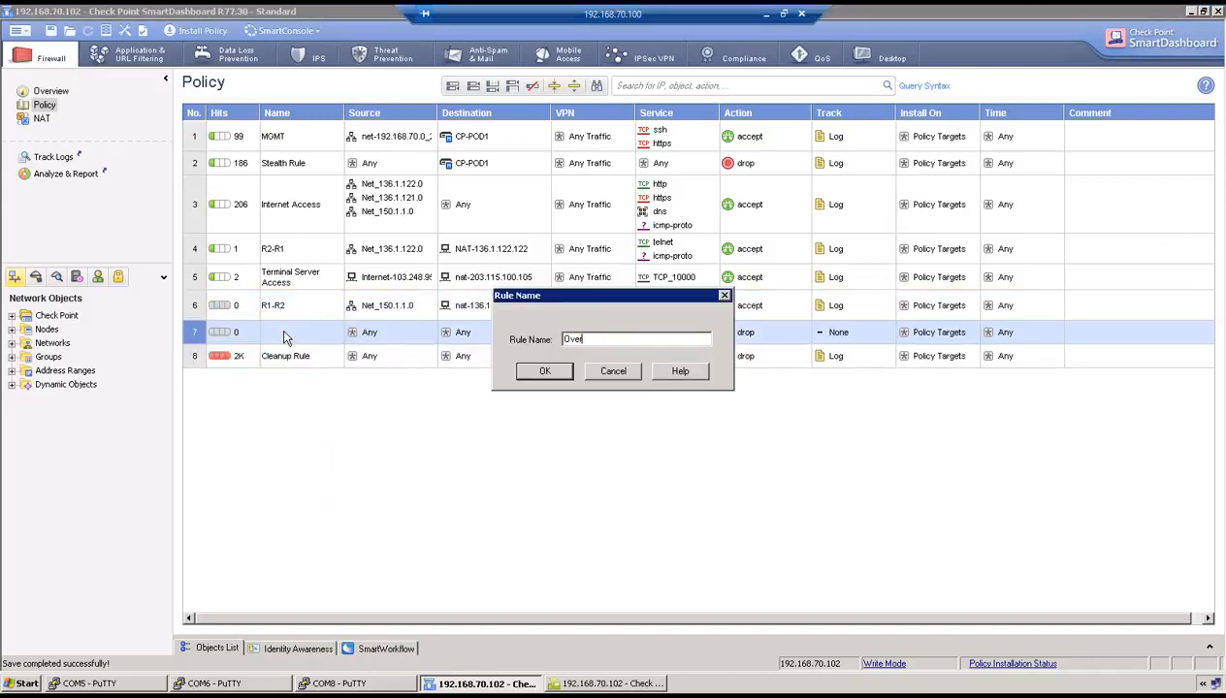
text(lapping Networks)
click(532, 374)
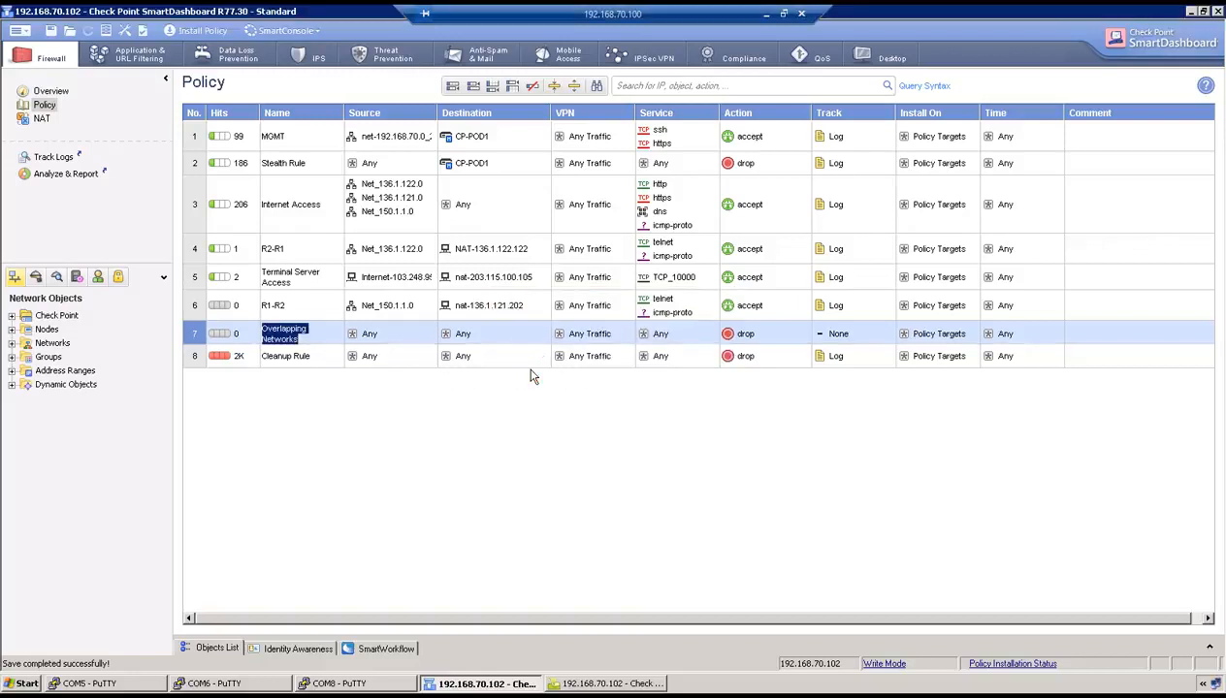
mouse_move(396, 317)
mouse_down()
mouse_move(378, 313)
mouse_move(389, 337)
mouse_up()
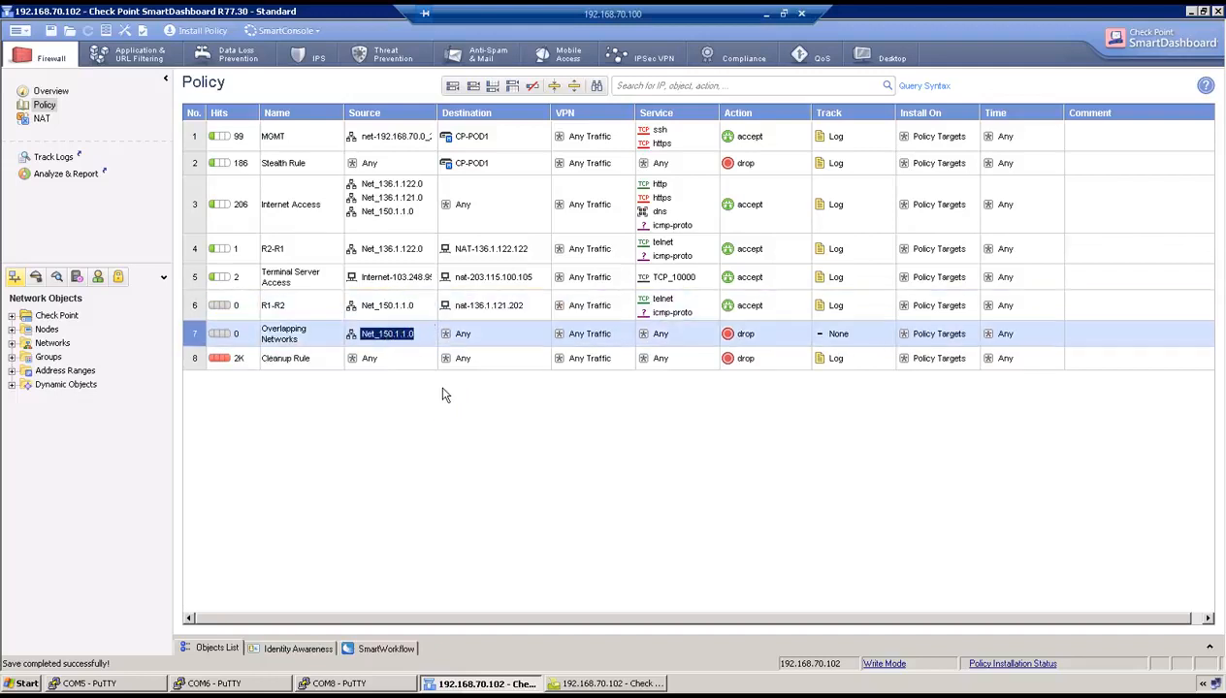
- Create host nat-136.1.121.203 (136.1.121.203) and set it as rule 7's destination
right_click(465, 335)
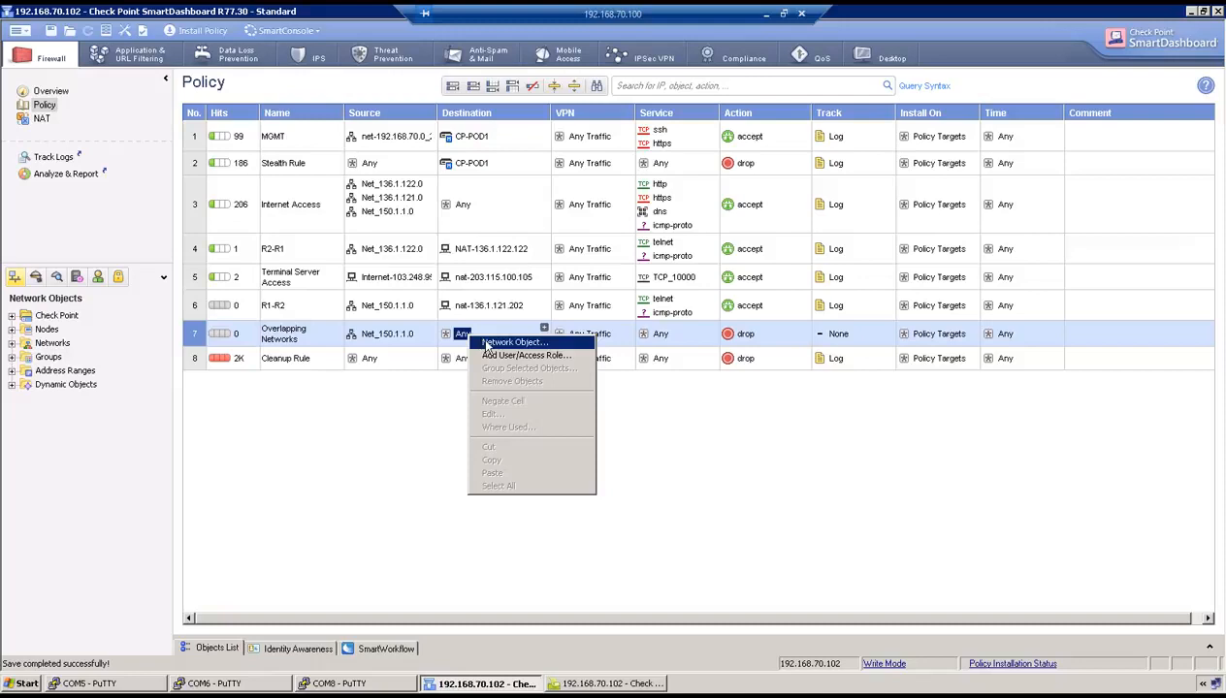
click(510, 343)
click(522, 411)
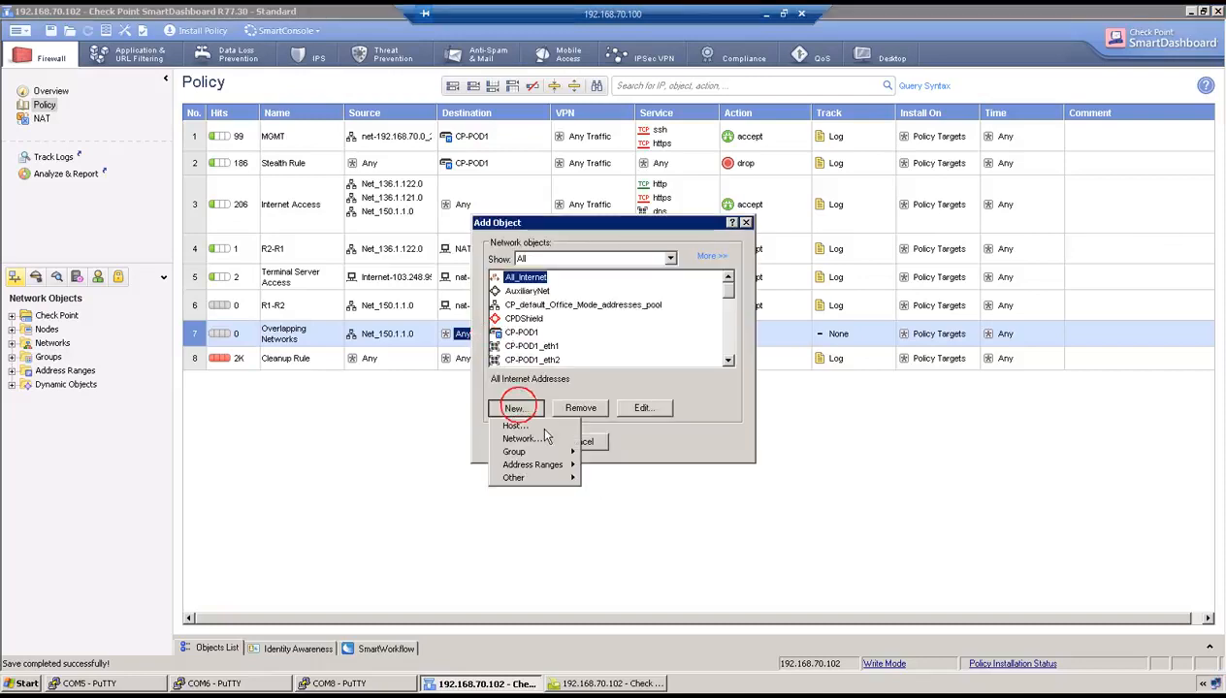
click(536, 423)
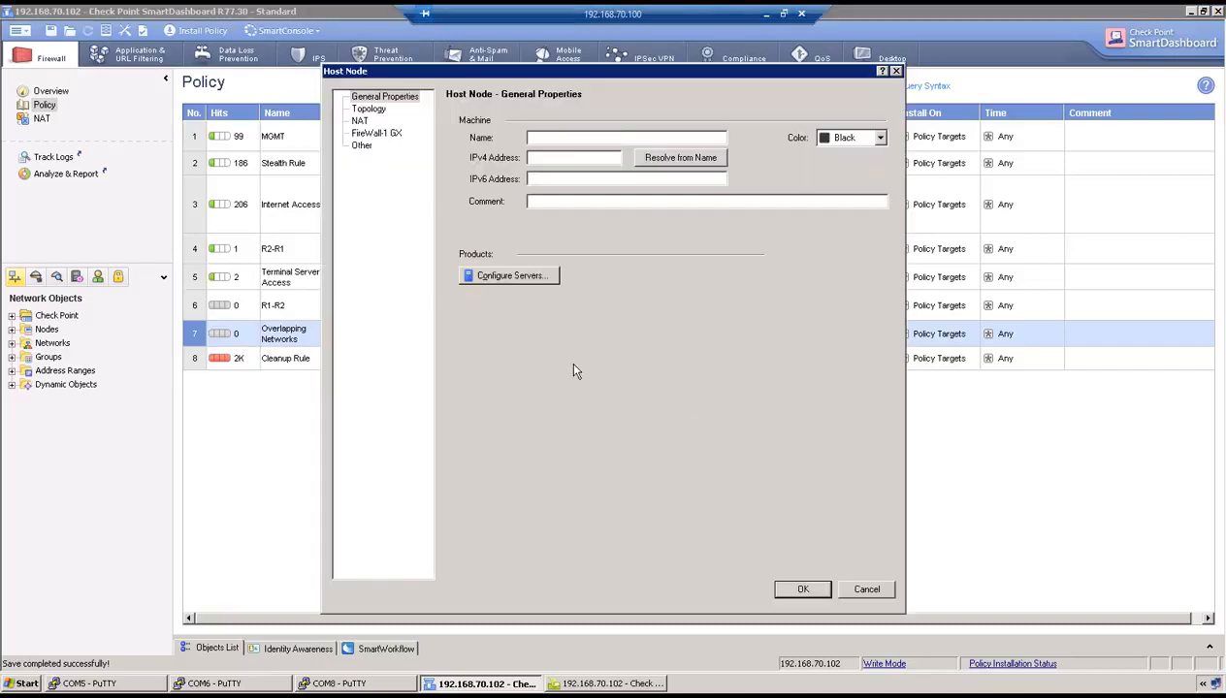
text(nat-136.1.121.203)
key(Tab)
text(136.1.121.)
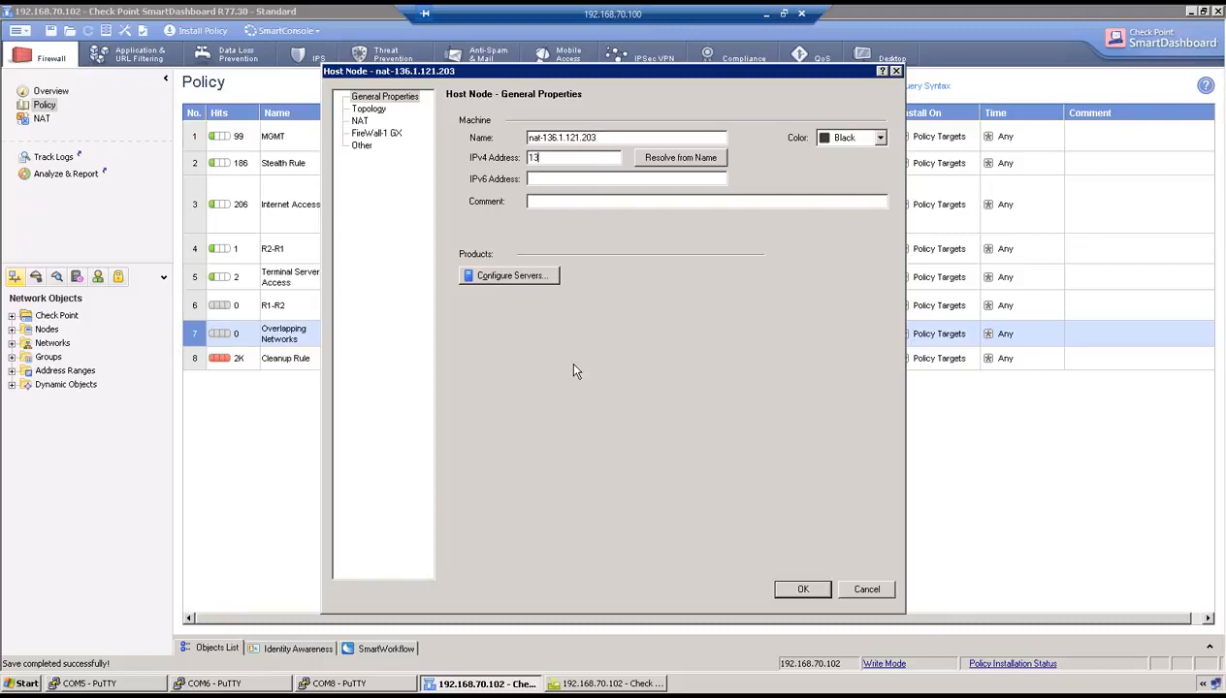
text(203)
click(801, 590)
click(523, 438)
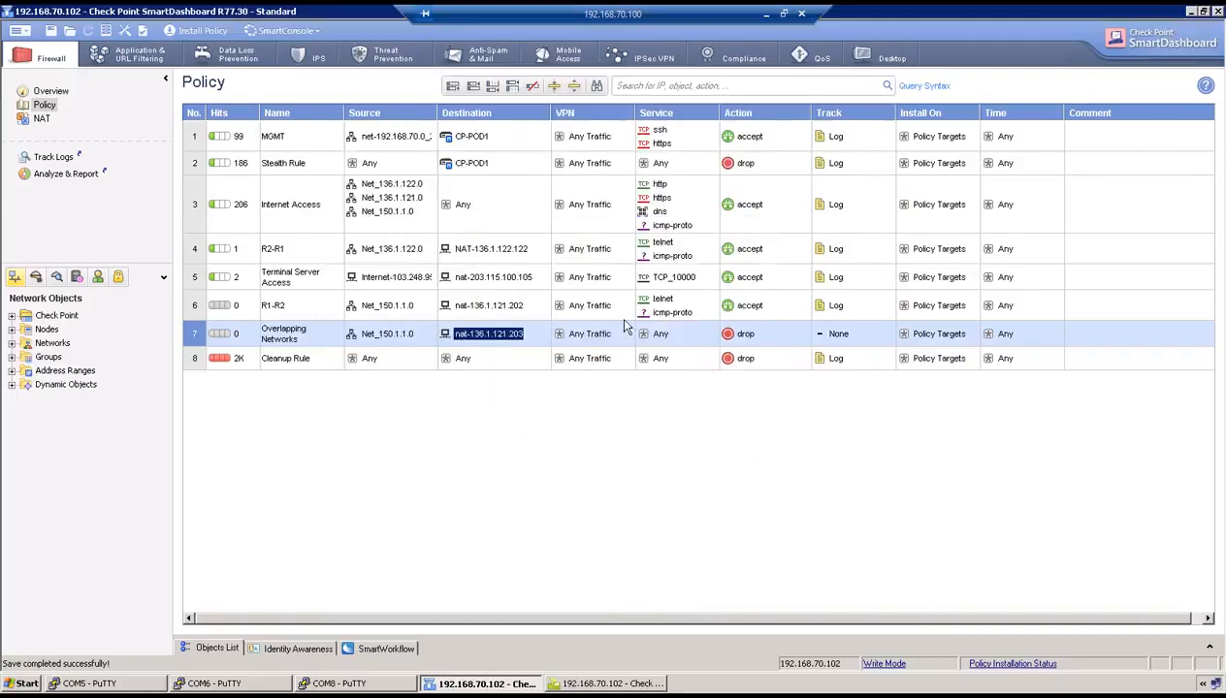
- Give rule 7 services telnet and icmp-proto, action accept, and track Log
click(667, 301)
ctrl+click(674, 312)
drag(669, 312, 662, 340)
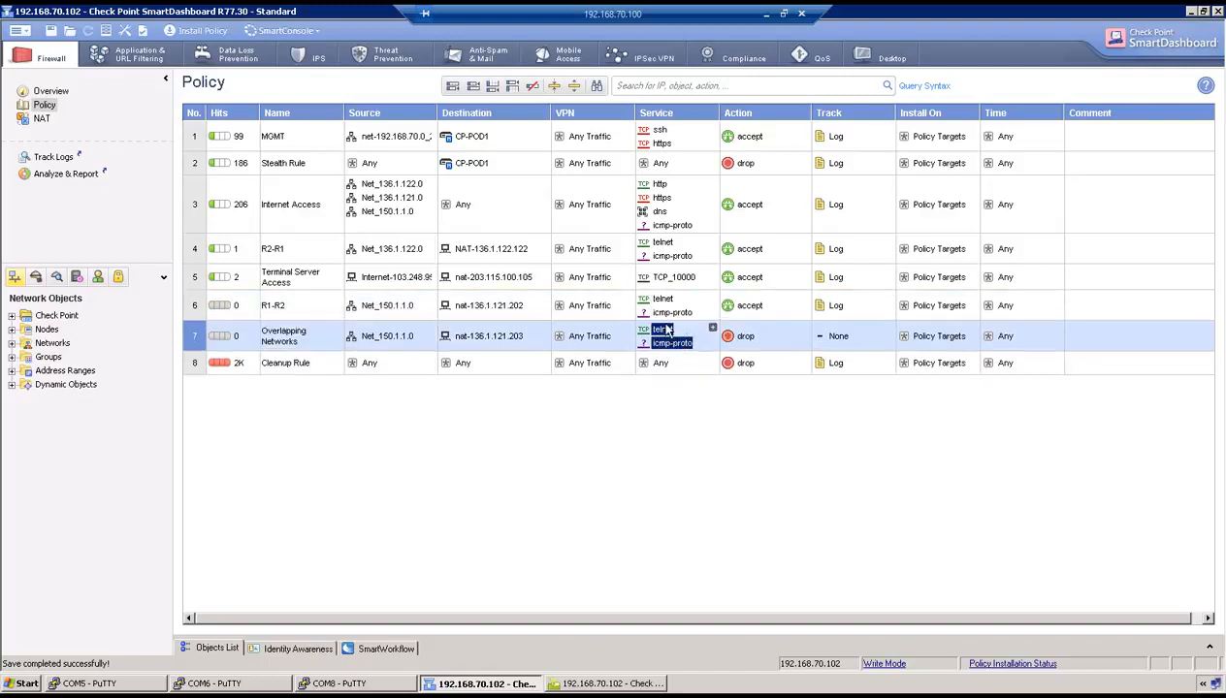
click(729, 340)
right_click(731, 343)
click(780, 365)
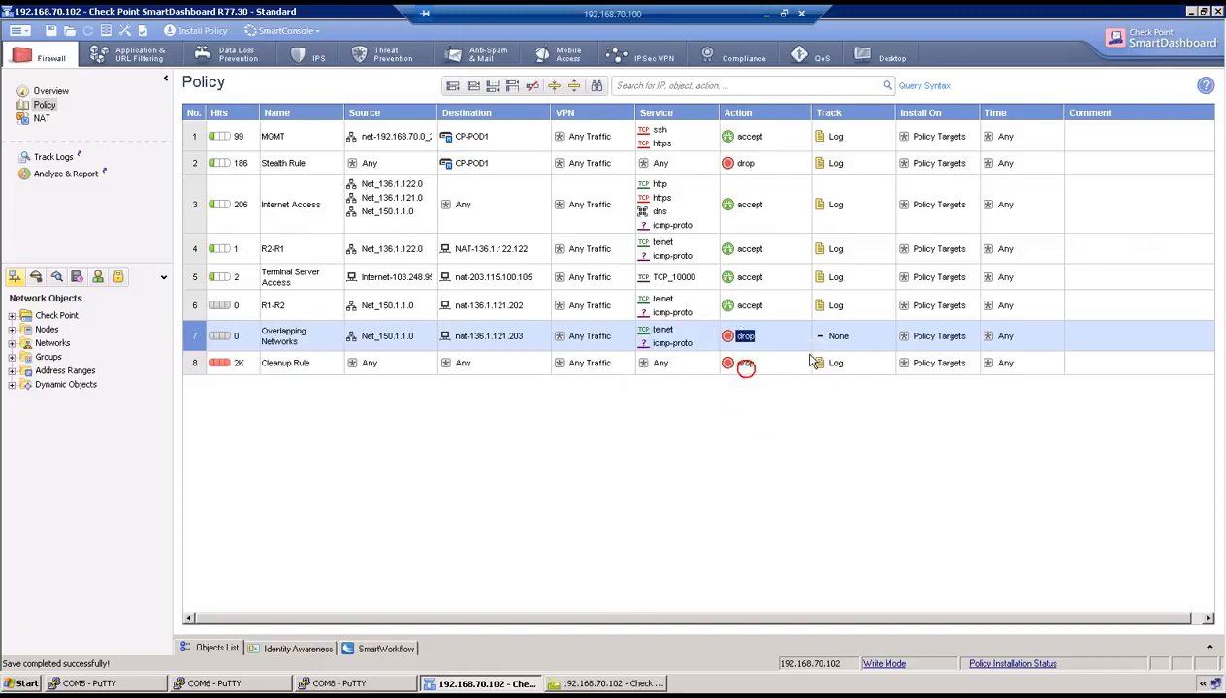
right_click(840, 341)
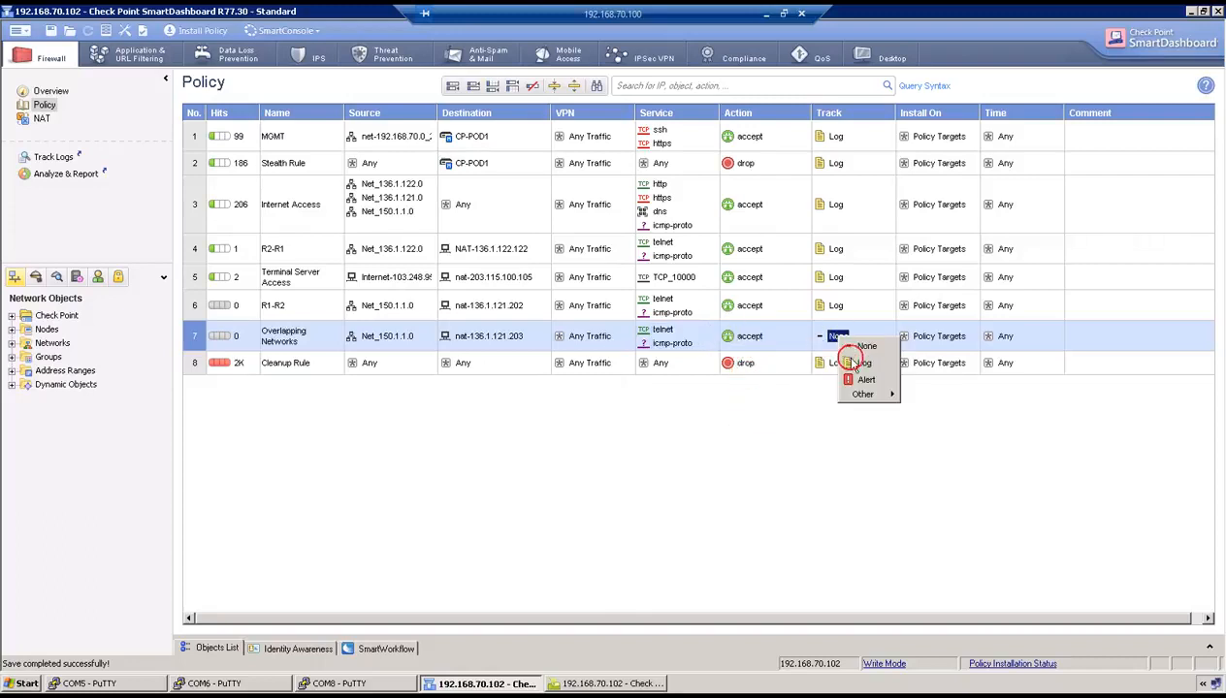
click(846, 358)
click(42, 118)
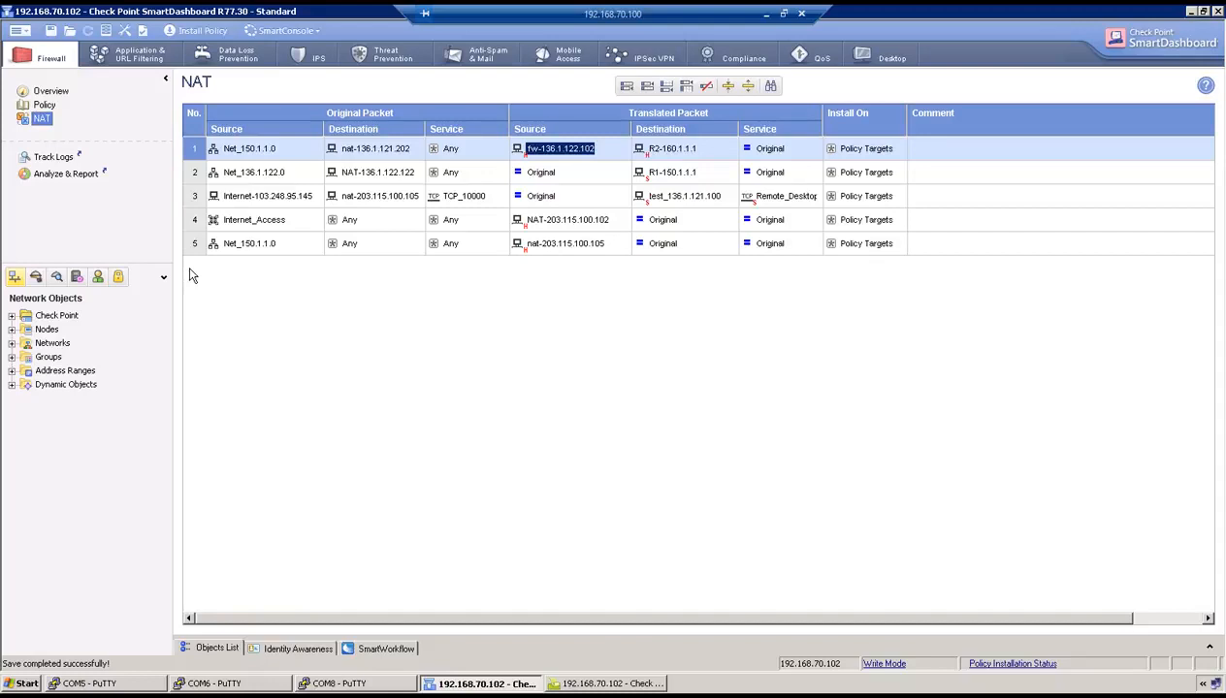
- Add NAT rule 2: source Net_150.1.1.0, destination nat-136.1.121.203, translated source fw-136.1.122.102
right_click(193, 151)
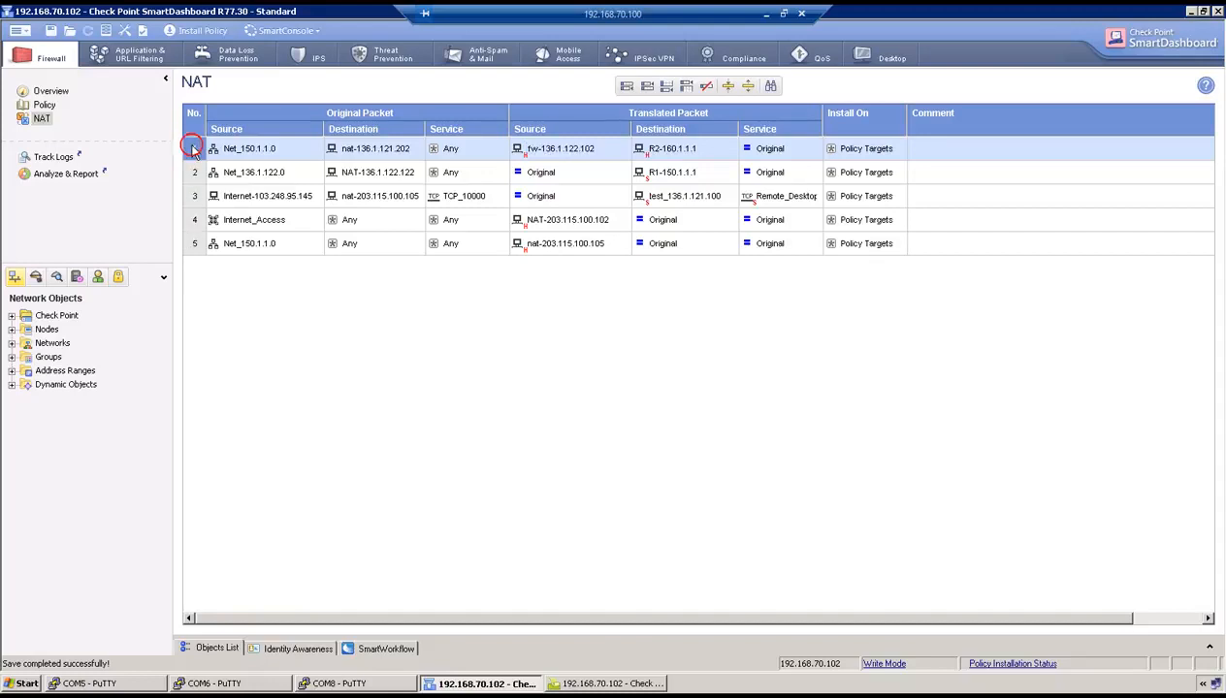
mouse_move(233, 156)
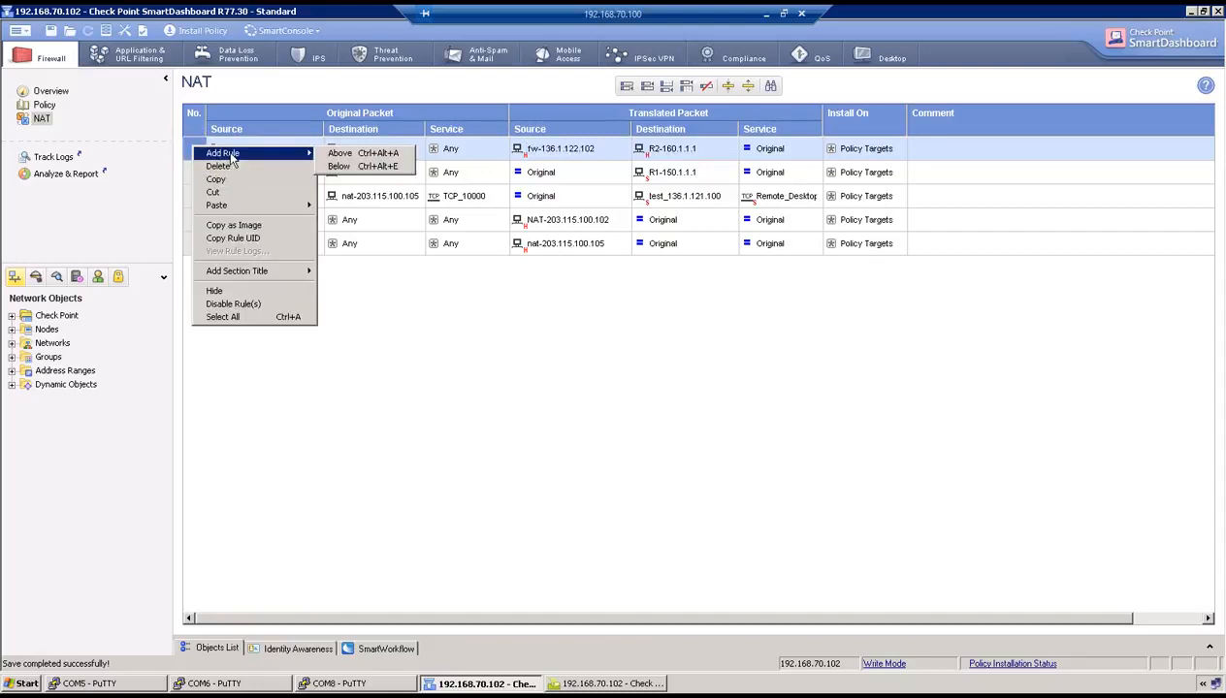
click(346, 166)
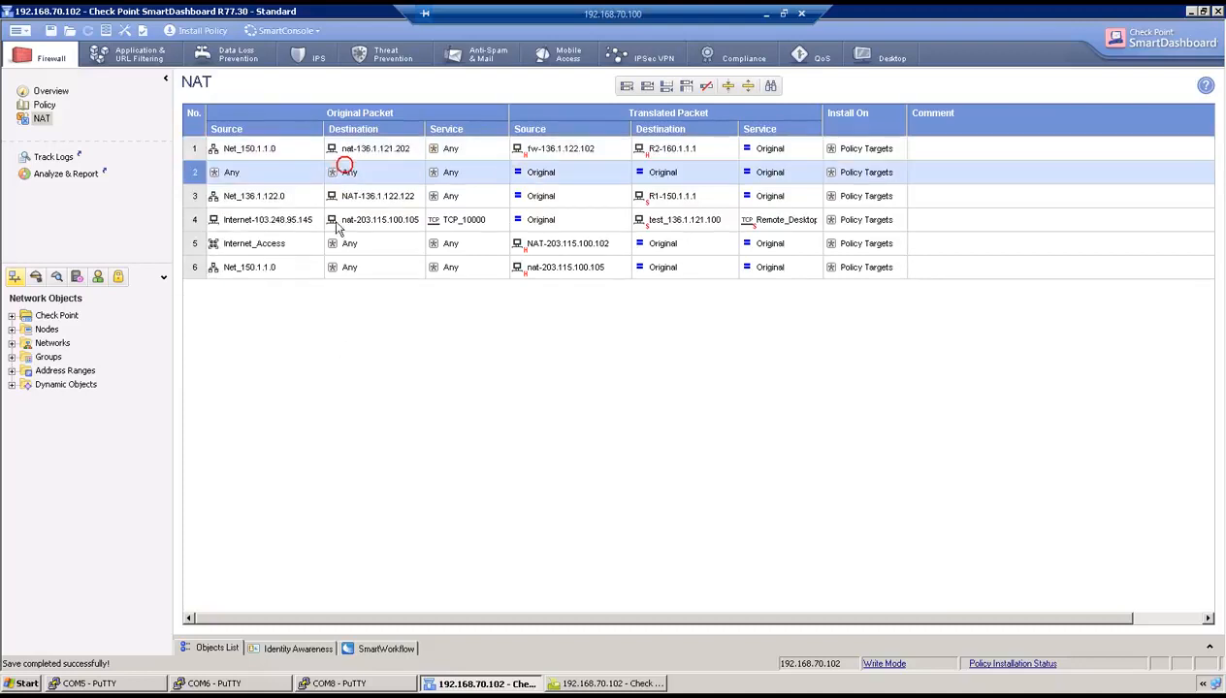
drag(255, 151, 243, 174)
click(418, 168)
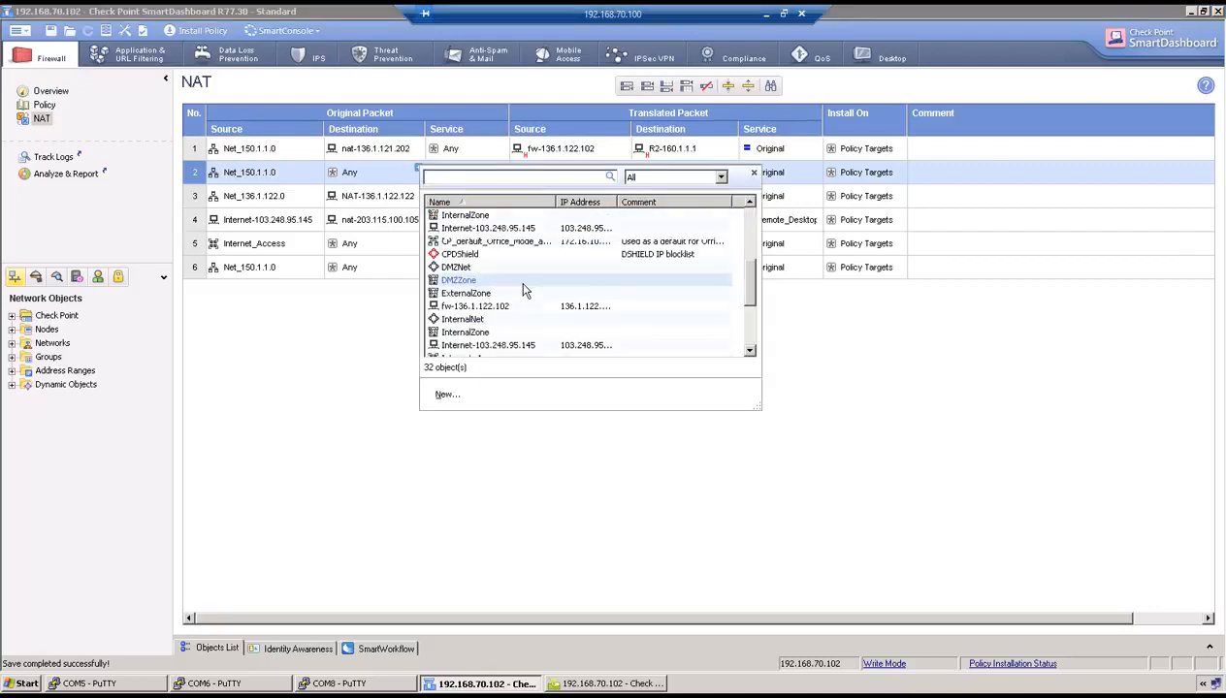
scroll(520, 288, down, 4)
double_click(516, 307)
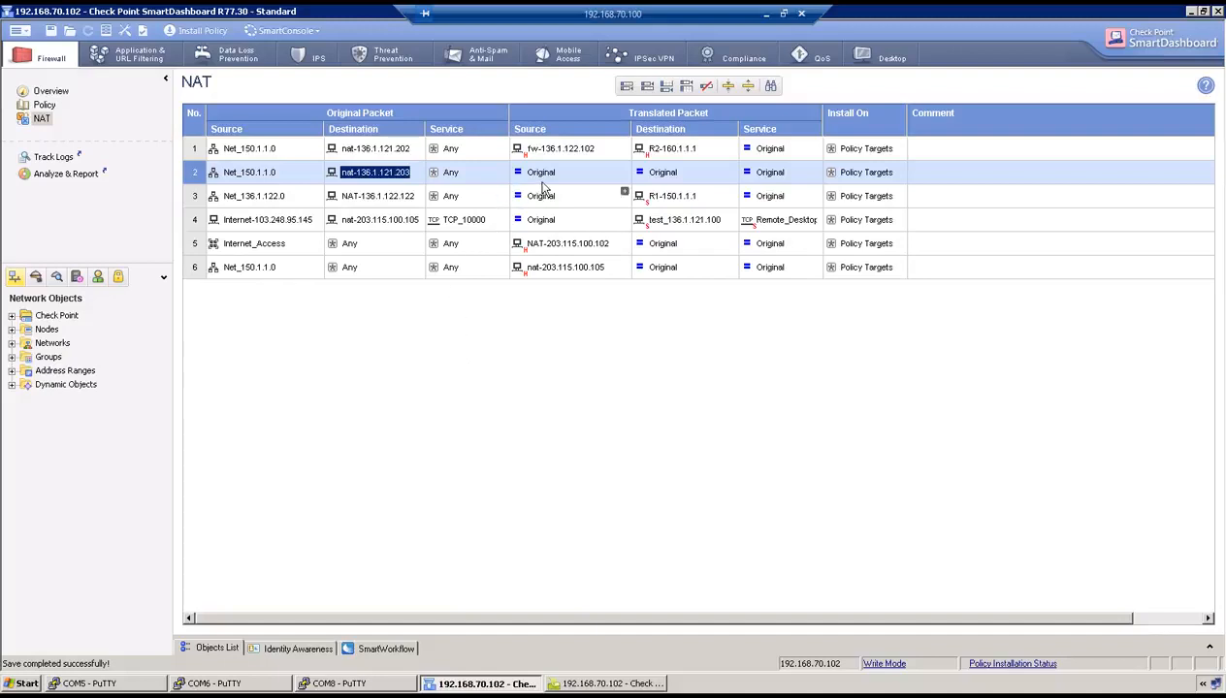
click(551, 154)
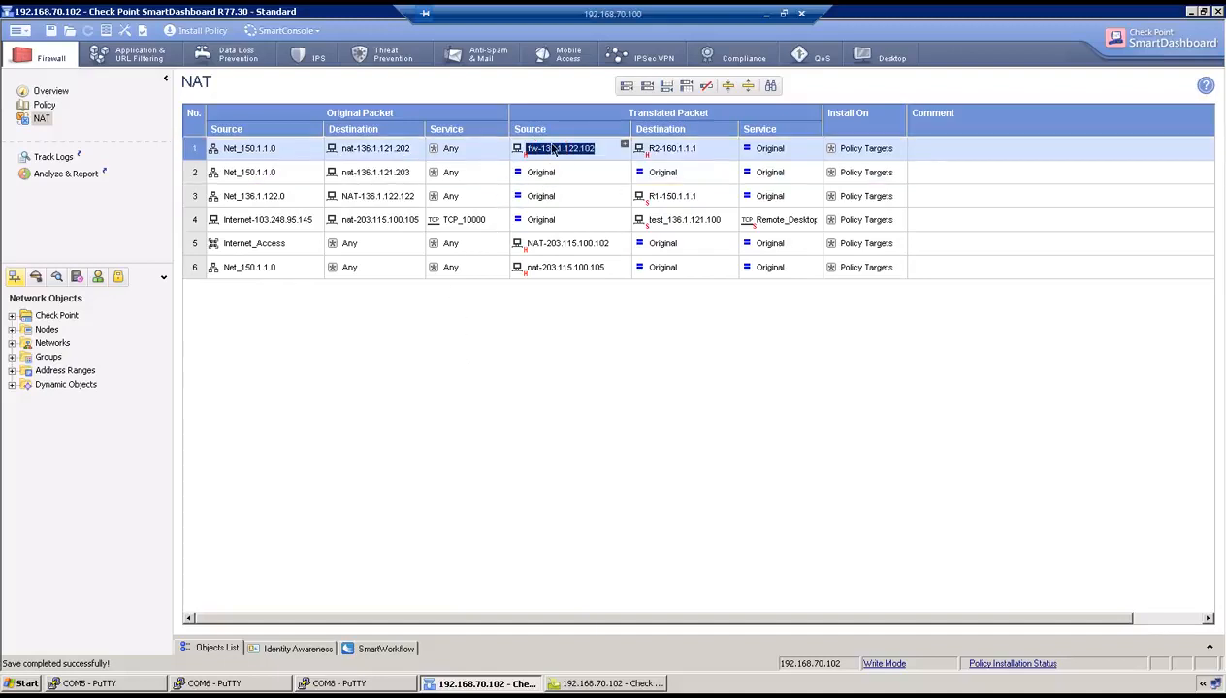
drag(553, 150, 545, 182)
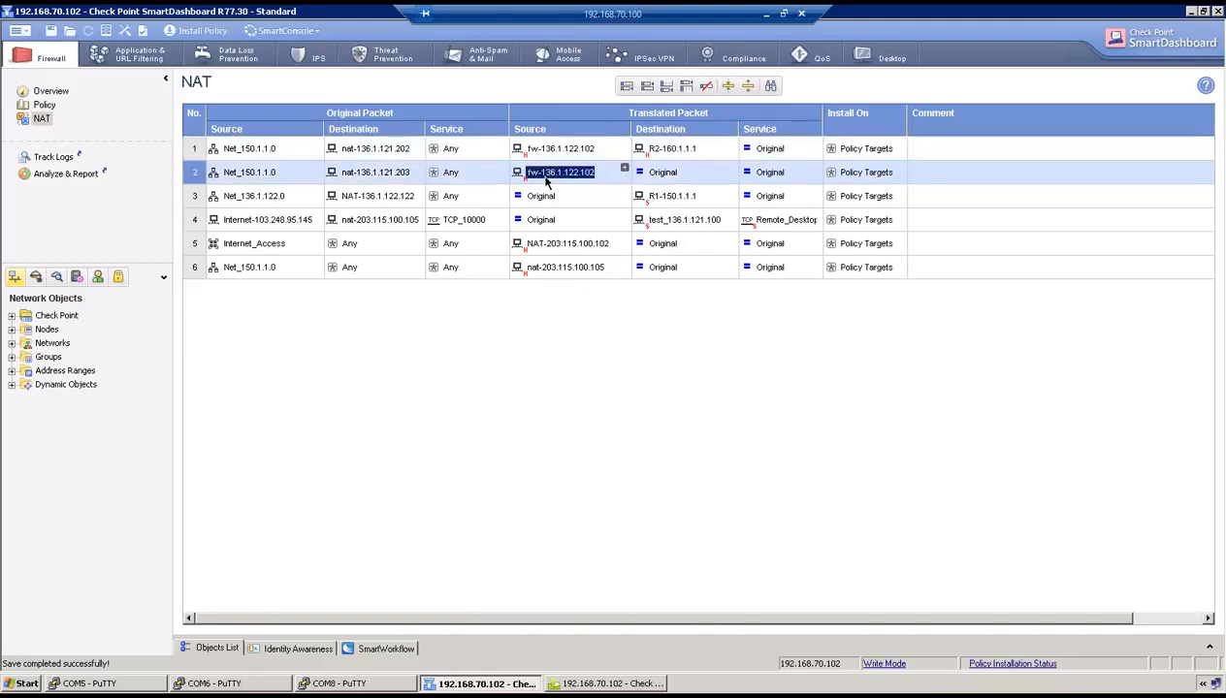
- Create host R2-150.1.1.5 and set it as rule 2's translated destination
click(663, 153)
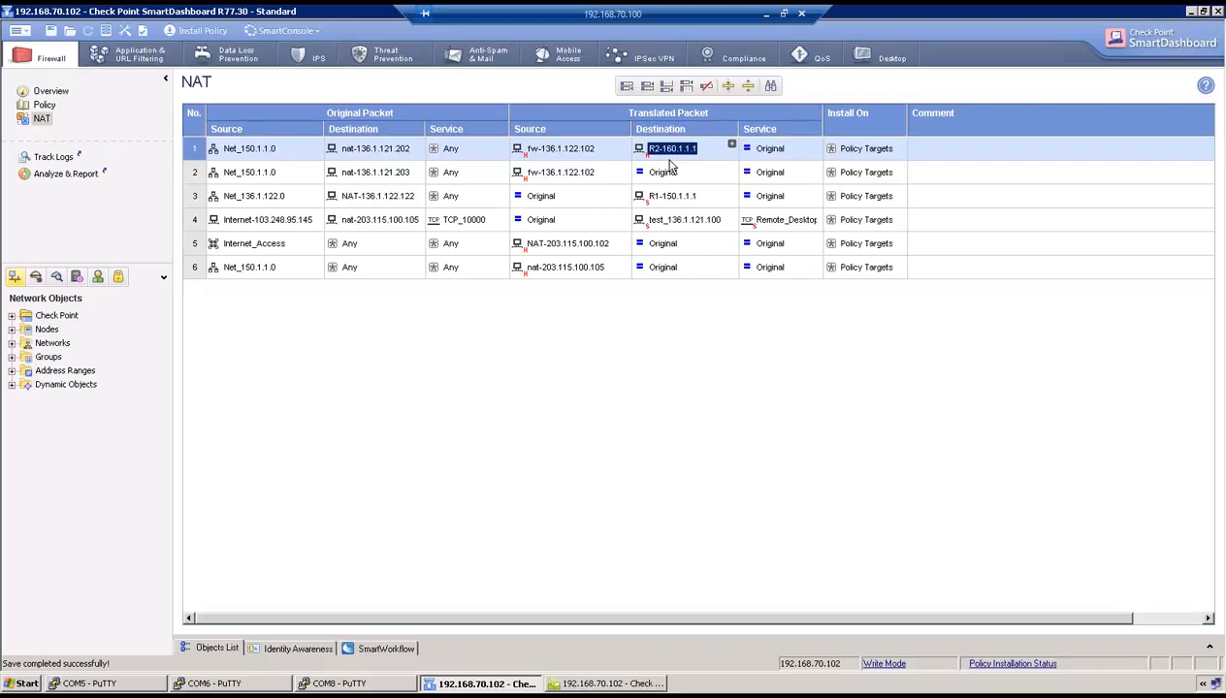
click(666, 174)
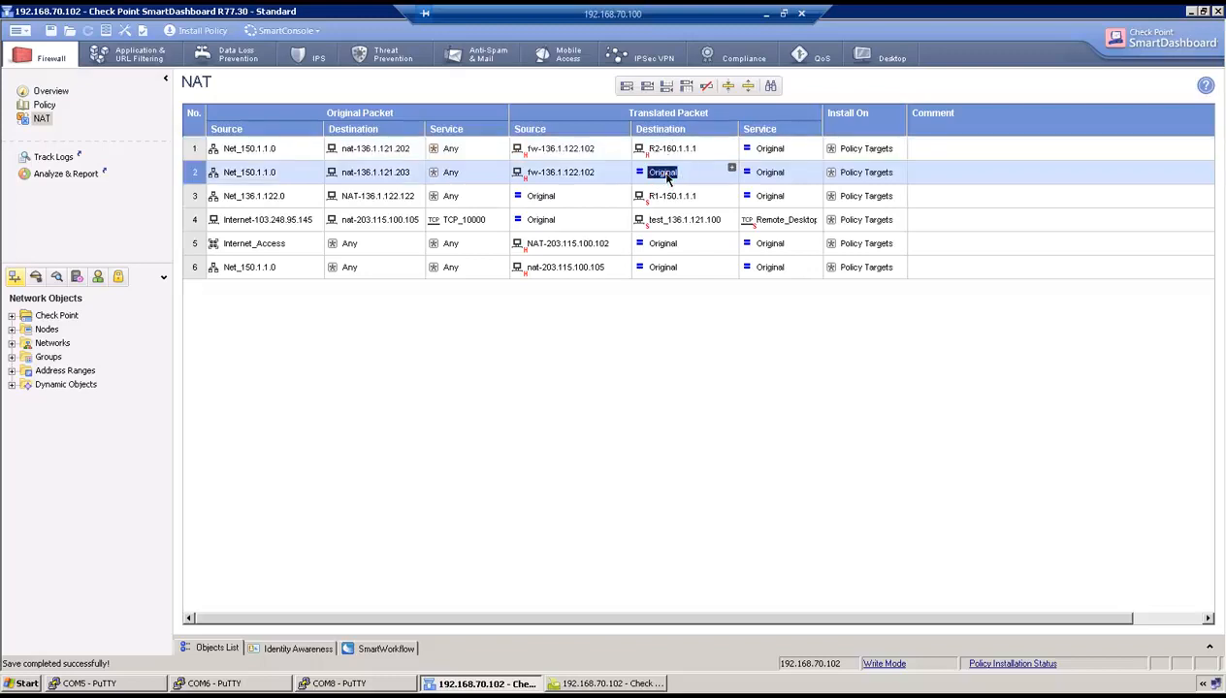
right_click(666, 177)
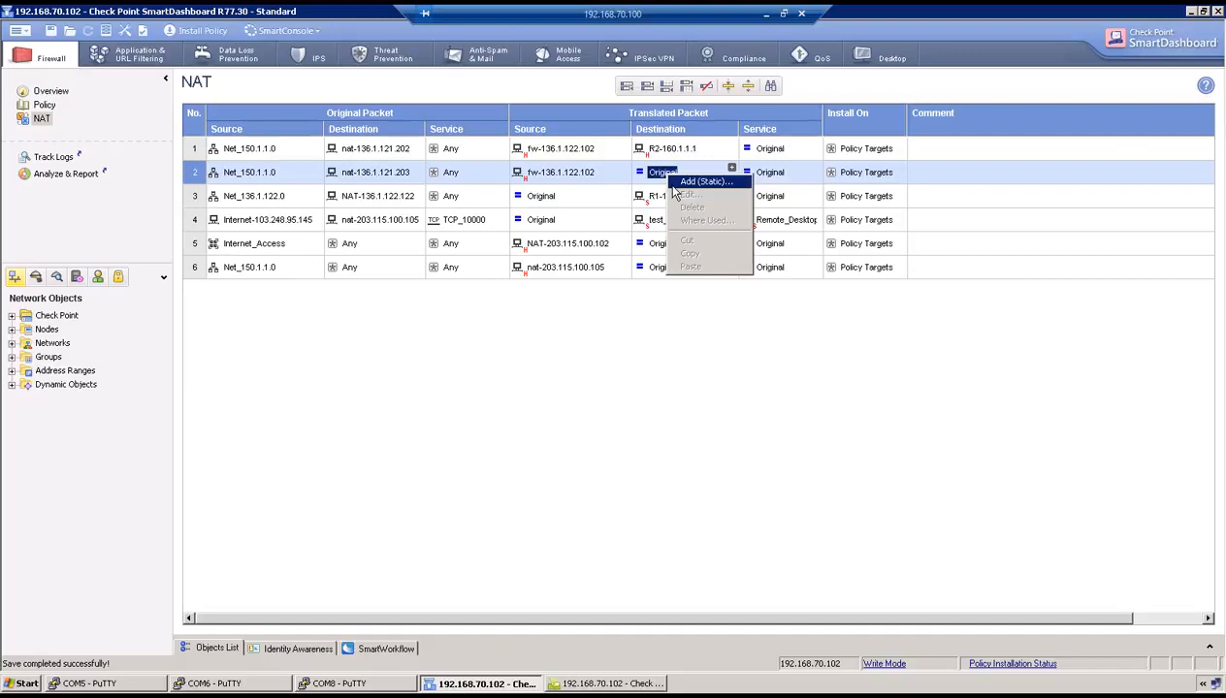
click(671, 184)
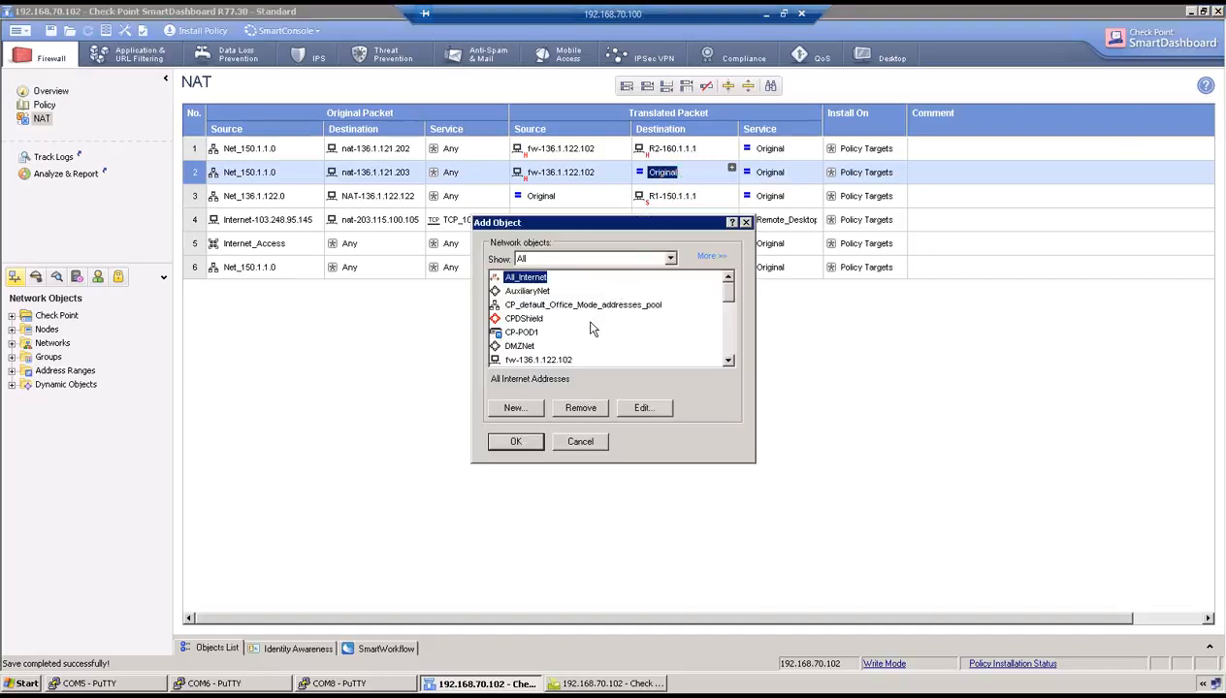
scroll(592, 331, down, 8)
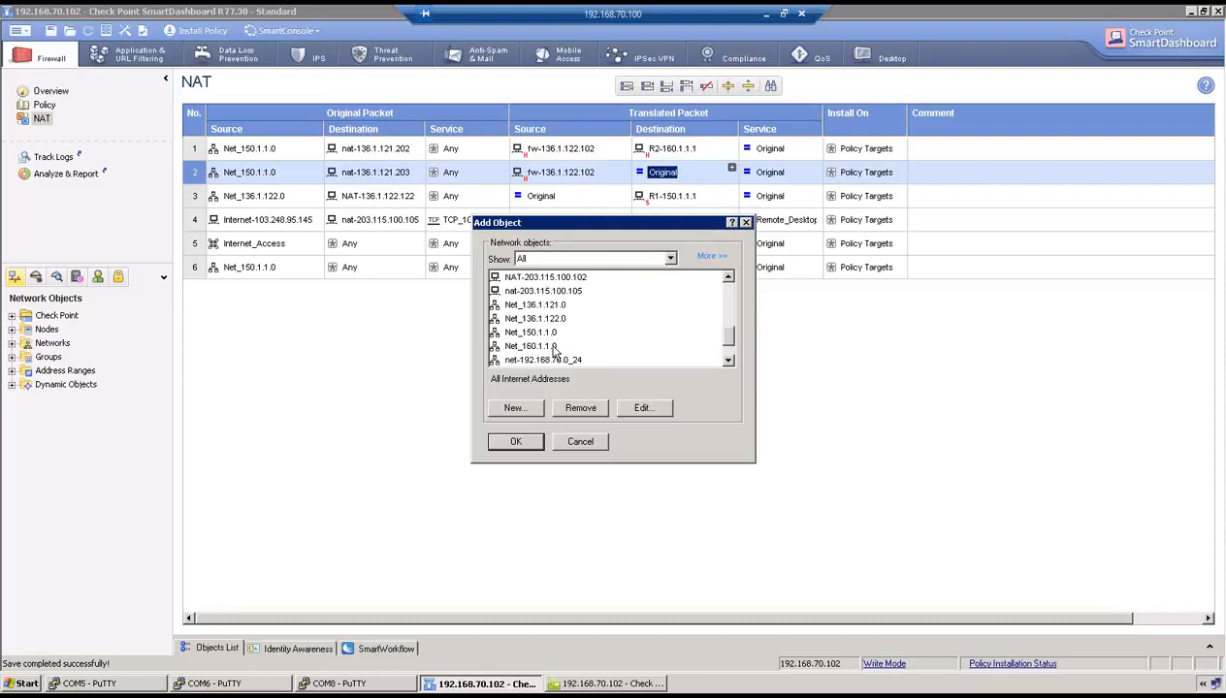
scroll(553, 354, down, 1)
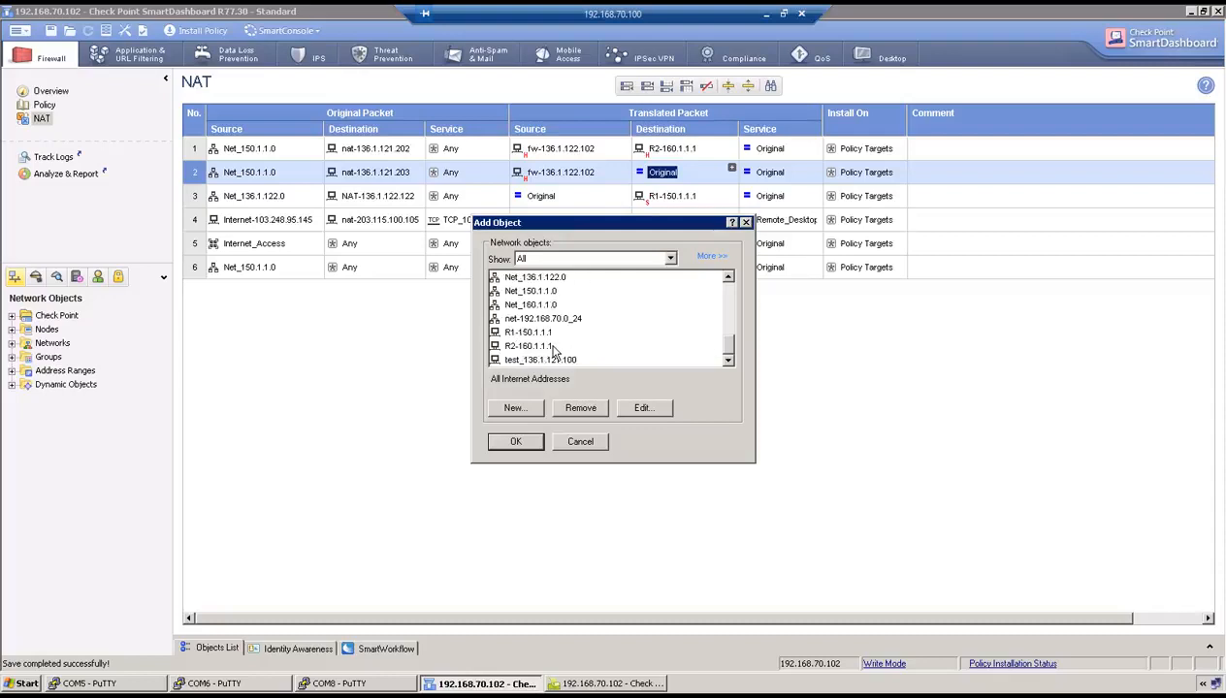
click(514, 407)
mouse_move(529, 442)
click(625, 450)
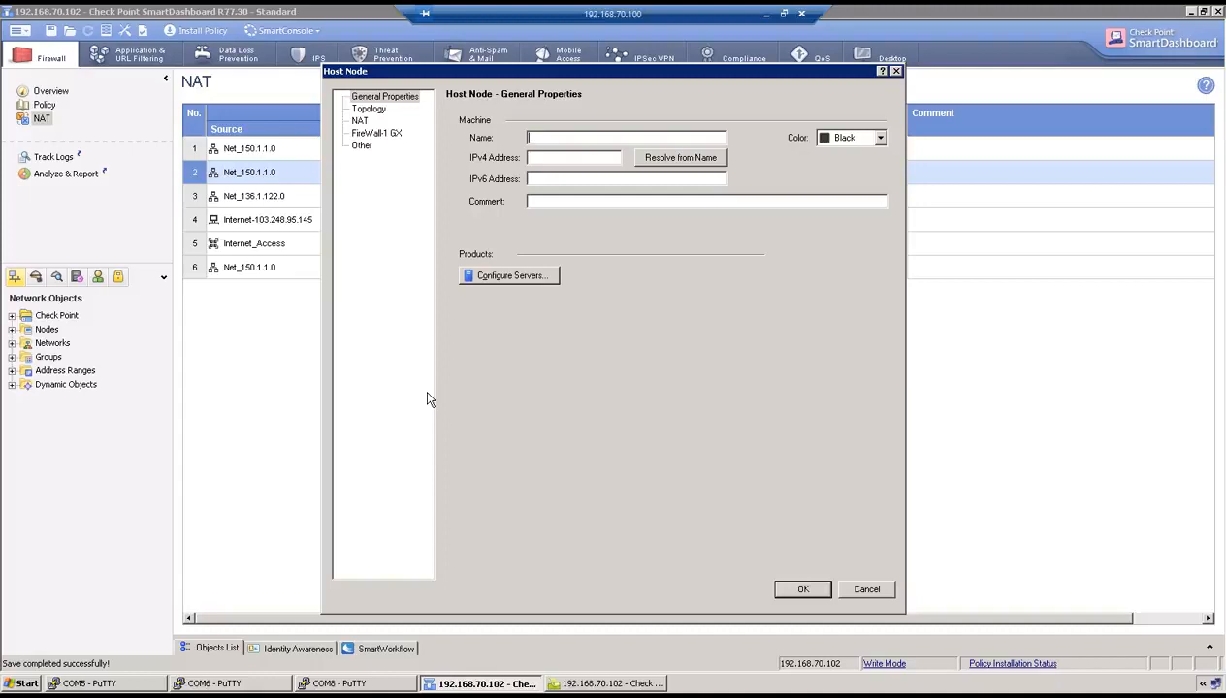
text(R2-150.1.1.5)
click(567, 158)
text(150.1.1.5)
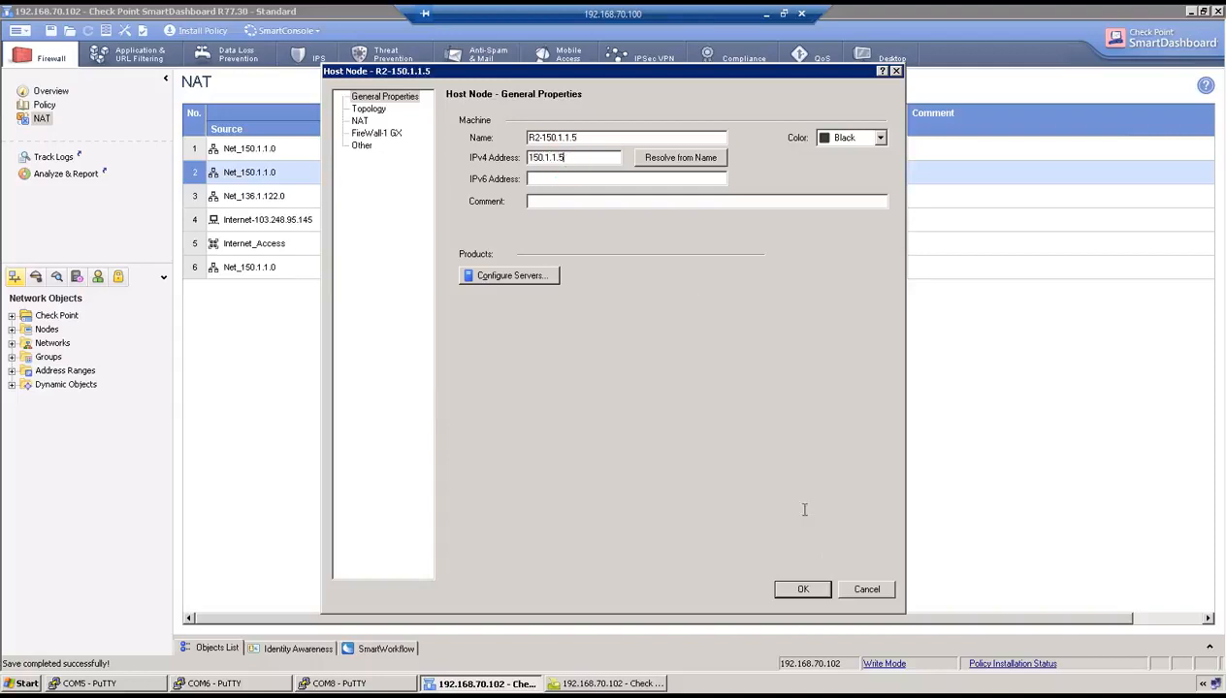
click(803, 589)
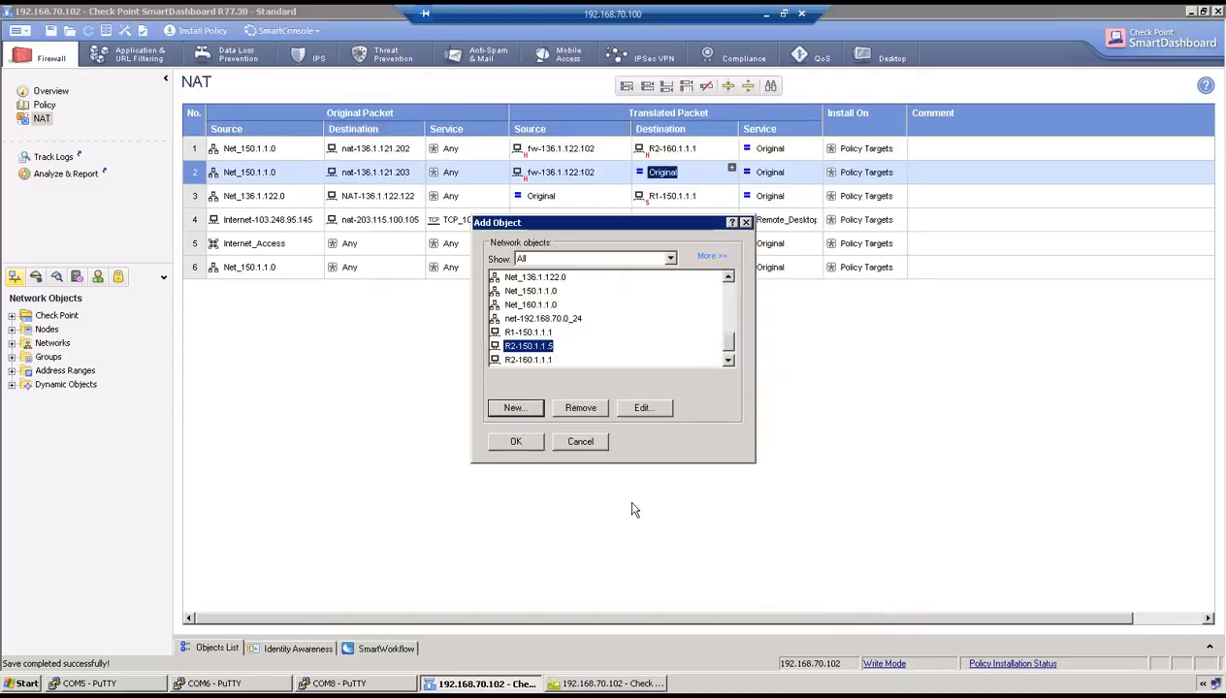
click(517, 440)
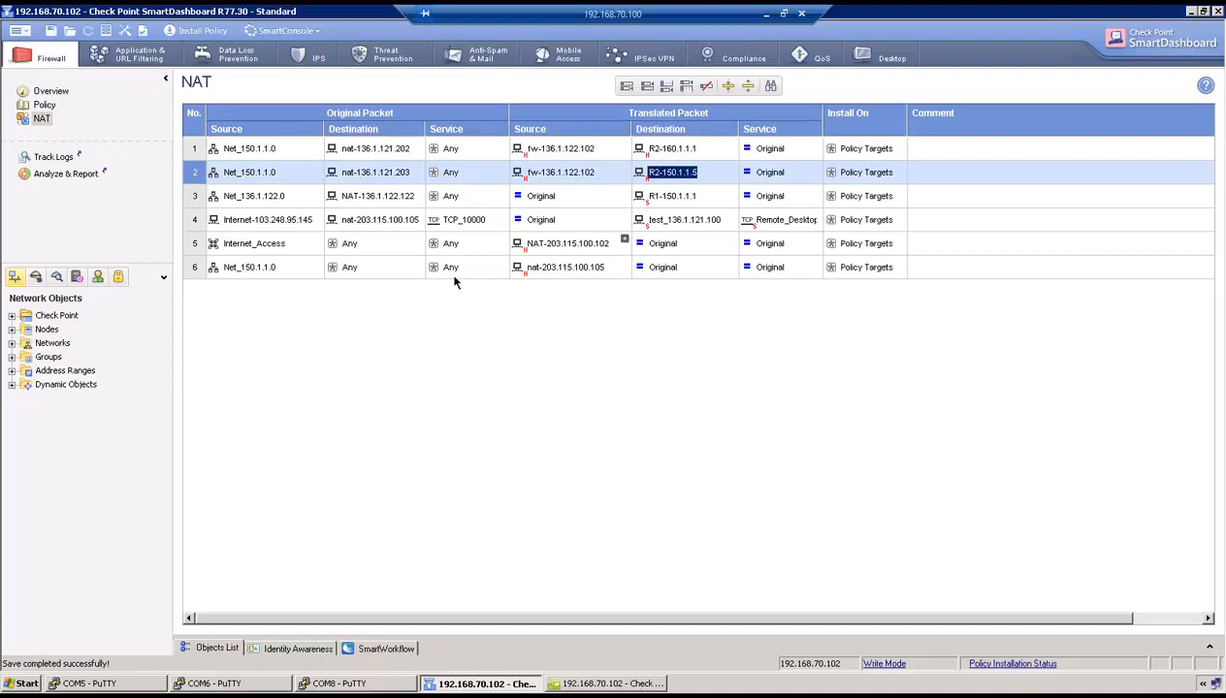
click(12, 316)
- View CP-POD1's eth1 topology group containing Net_136.1.121.0 and Net_150.1.1.0
double_click(65, 331)
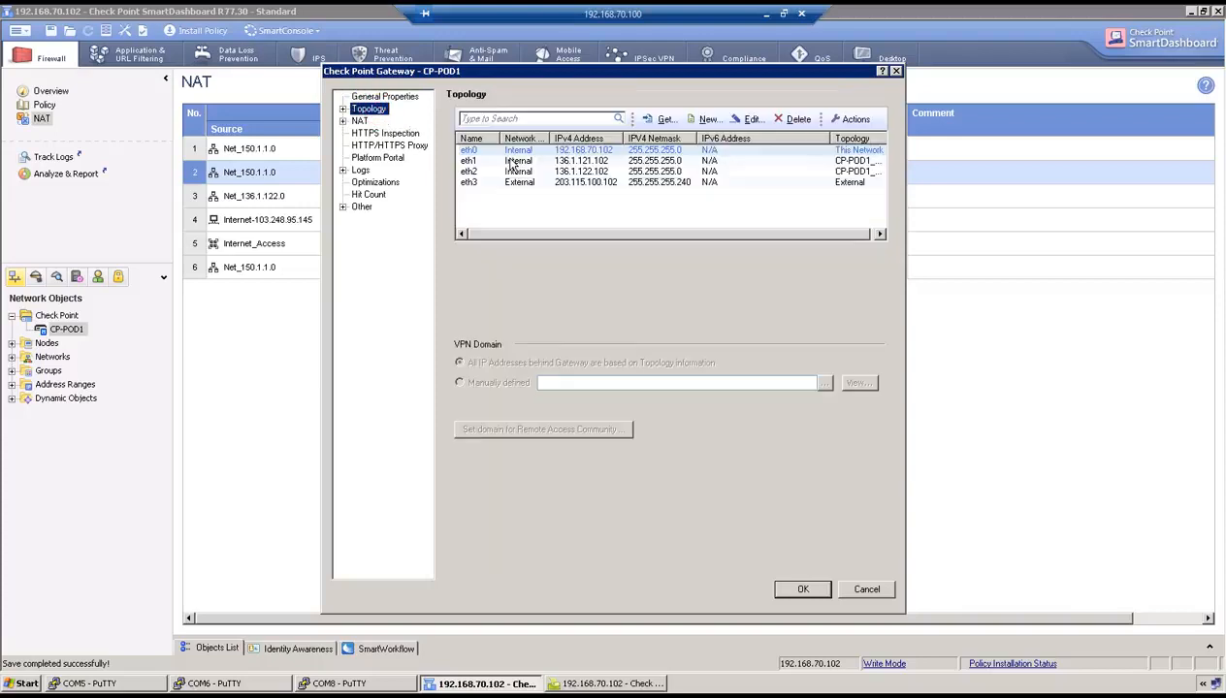
click(585, 161)
double_click(586, 161)
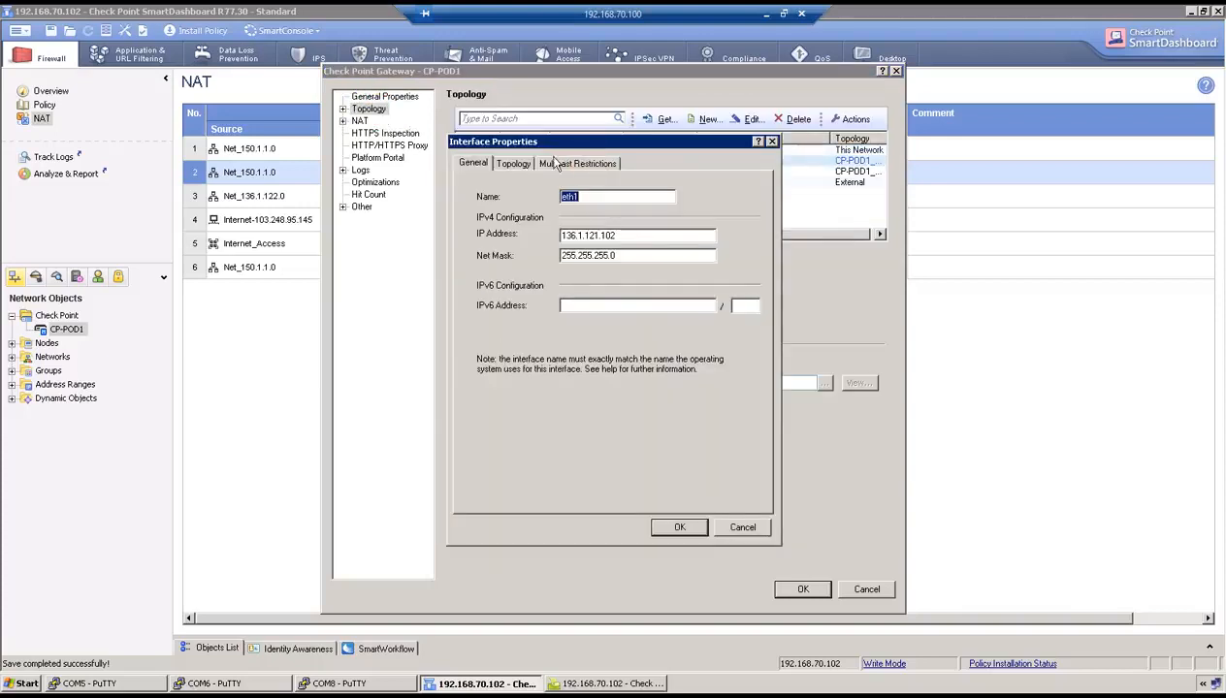
click(513, 163)
click(711, 303)
click(717, 320)
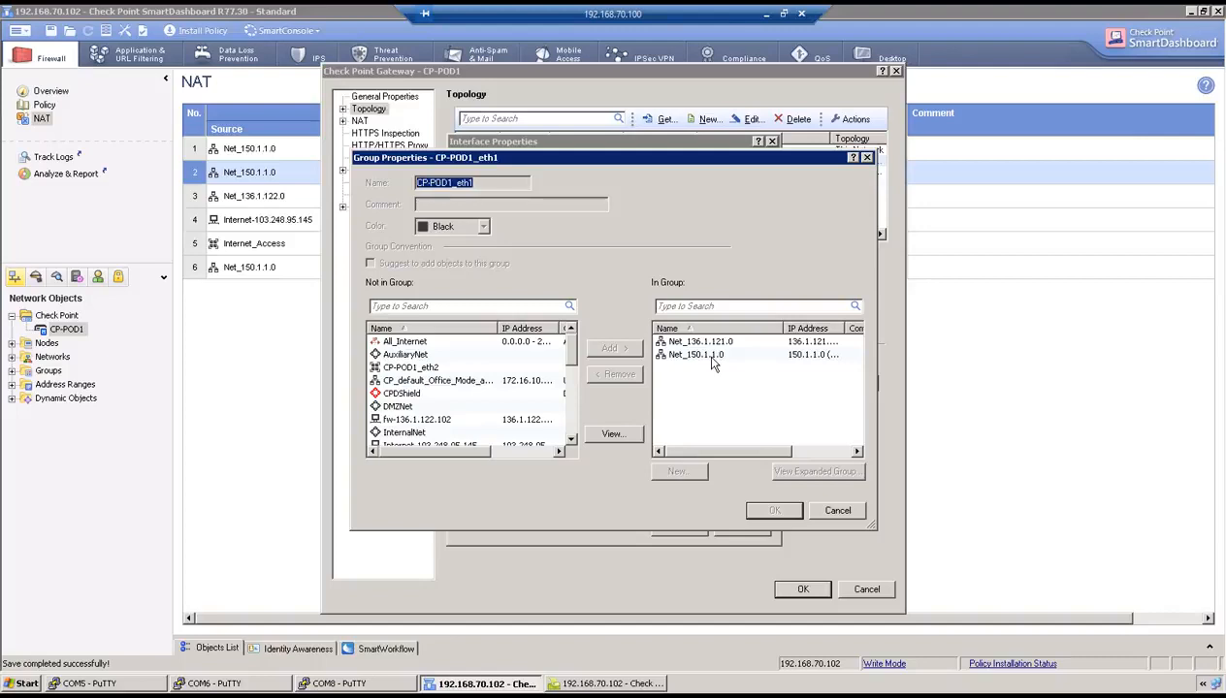
- Minimise the remote session to show the NAT LAB Assignment Tasks page
click(766, 15)
click(766, 303)
scroll(712, 274, up, 8)
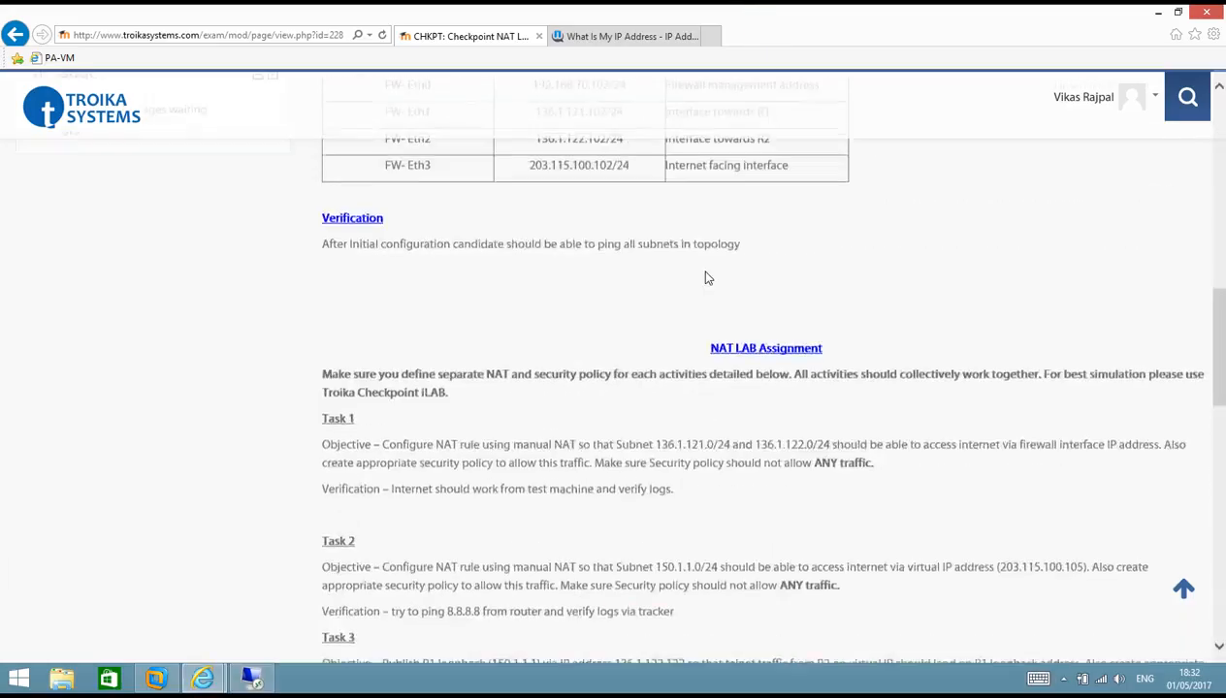
- Check the lab topology diagram, then return and cancel the eth1 group dialog
scroll(706, 279, up, 10)
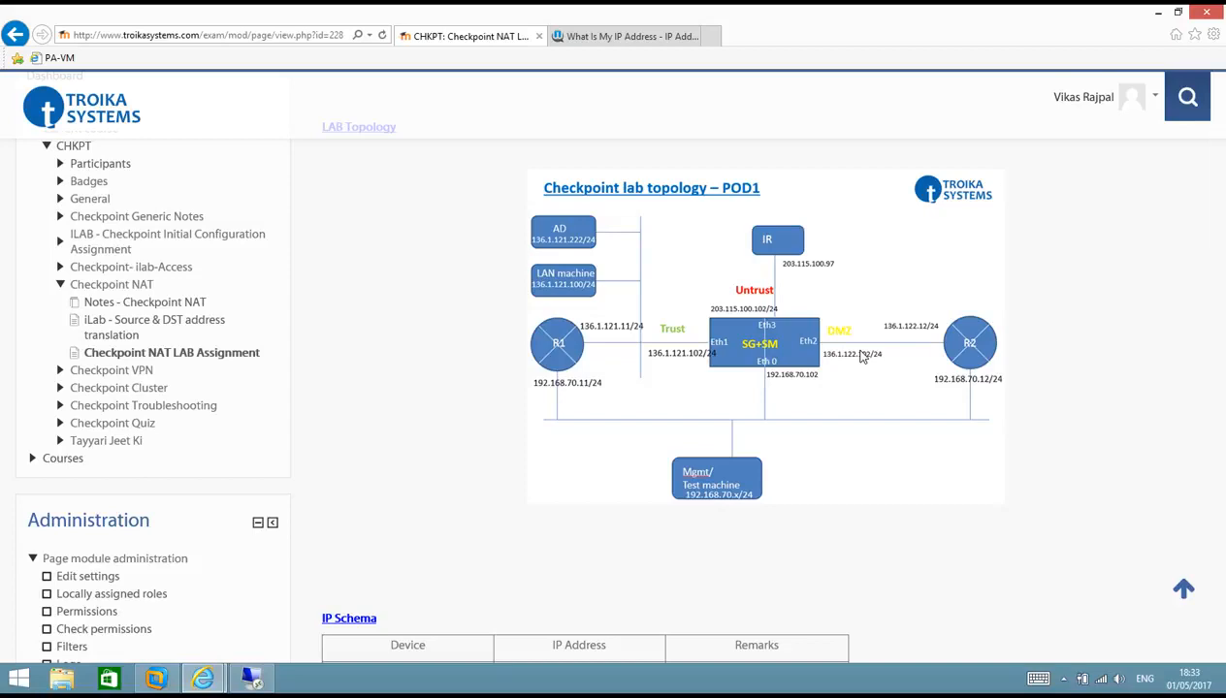
click(262, 677)
click(826, 514)
- Cancel the eth1 interface and CP-POD1 gateway properties dialogs
click(736, 525)
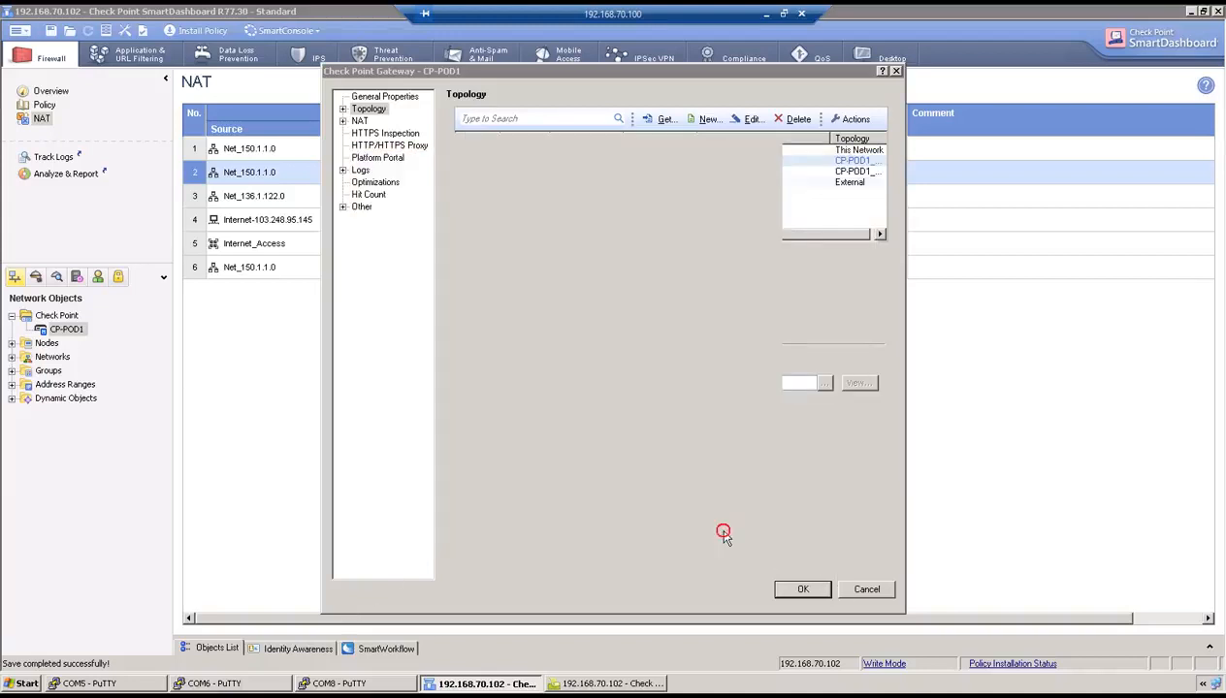
click(866, 589)
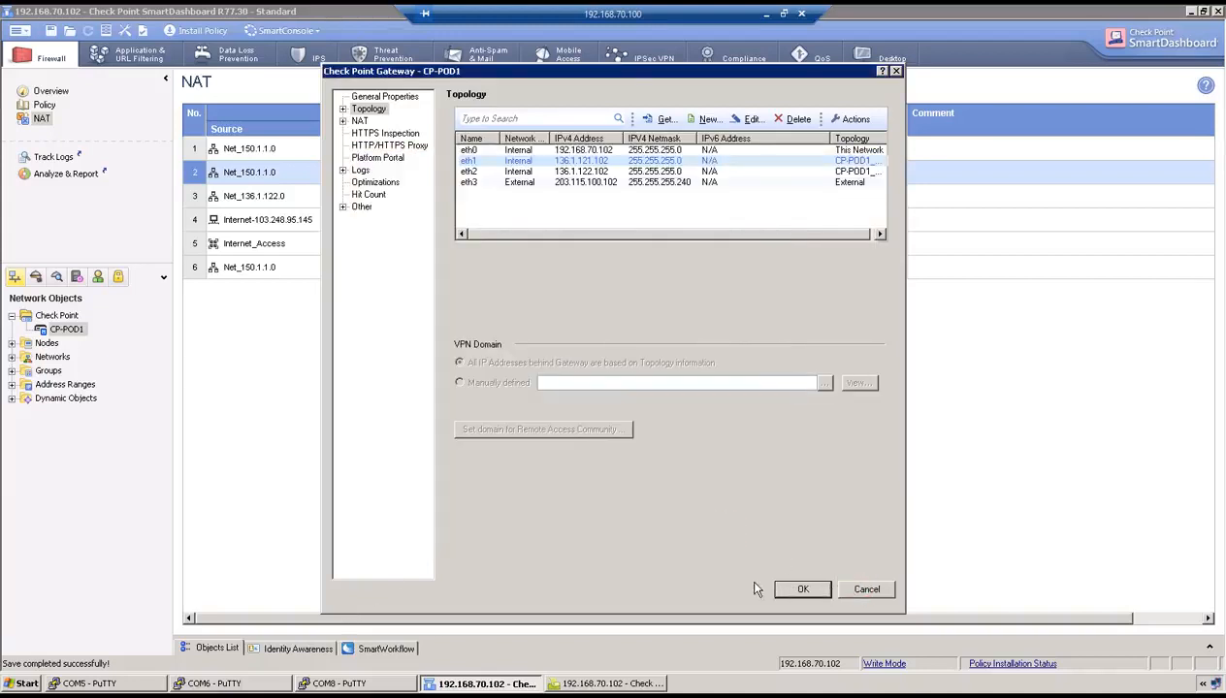
click(340, 684)
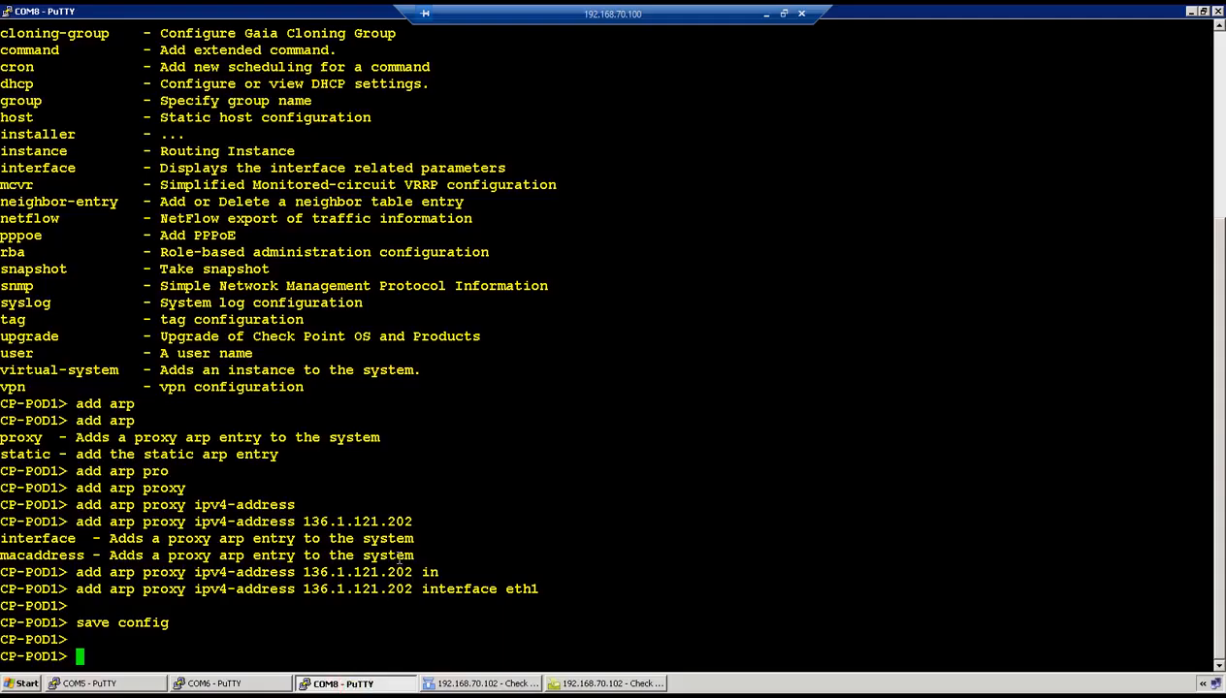
- Add static route 150.1.1.5/32 via nexthop gateway 136.1.122.12 on the Gaia gateway
text(set st)
key(Tab)
text(r)
key(Tab)
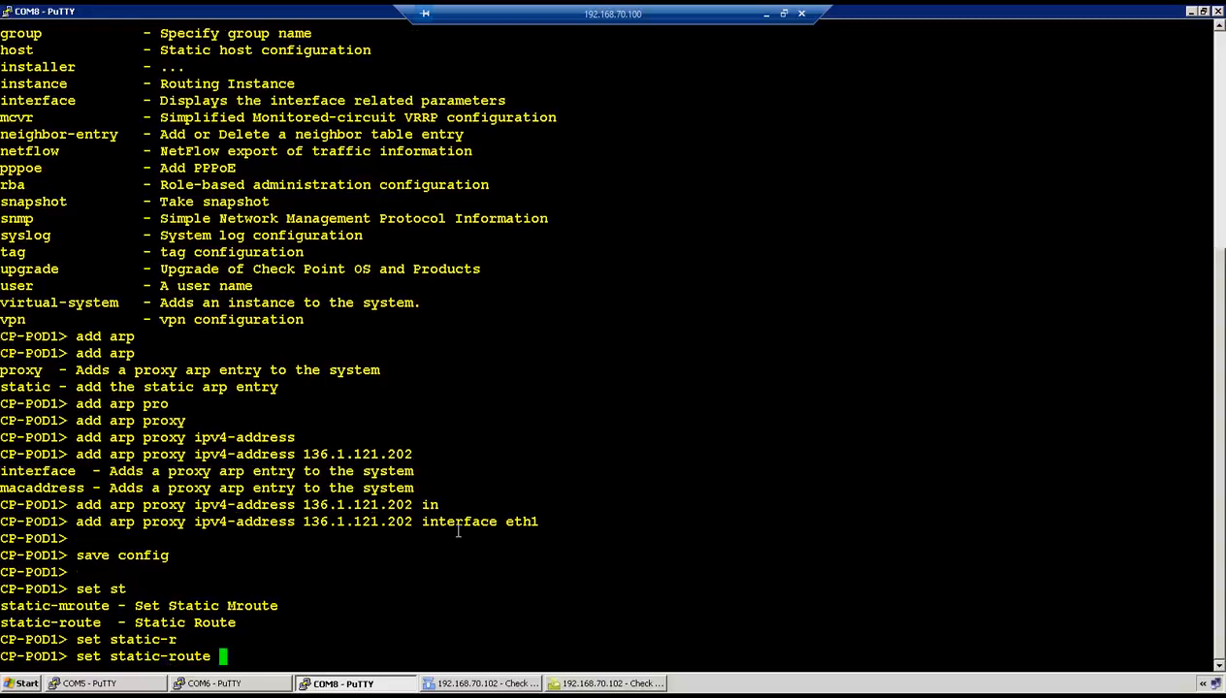
key(Tab)
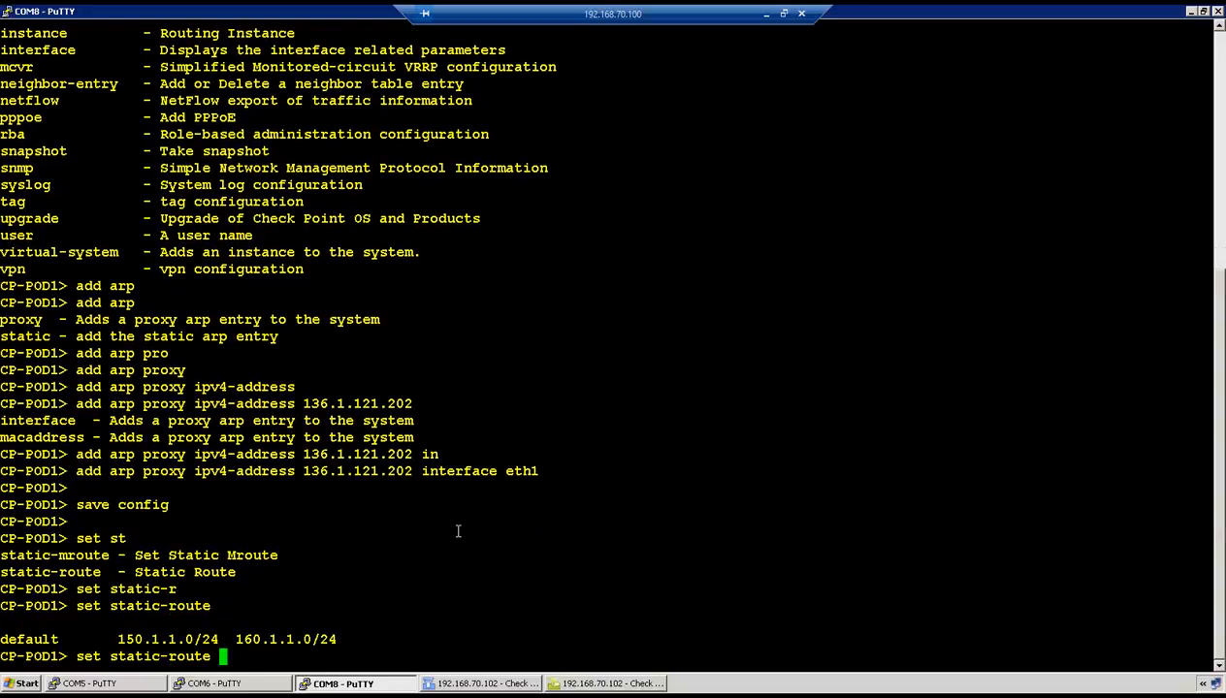
text(150.1.1.5/32)
key(Tab)
key(Tab)
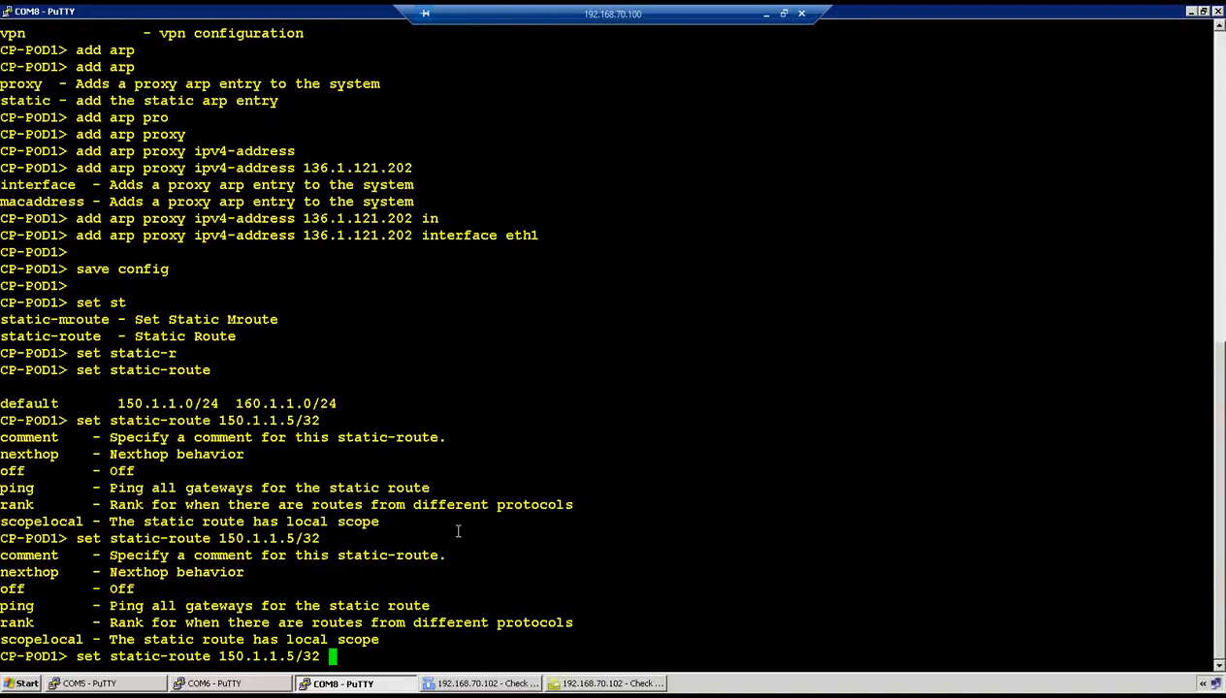
text(ne)
key(Tab)
text(ga)
key(Tab)
text(a)
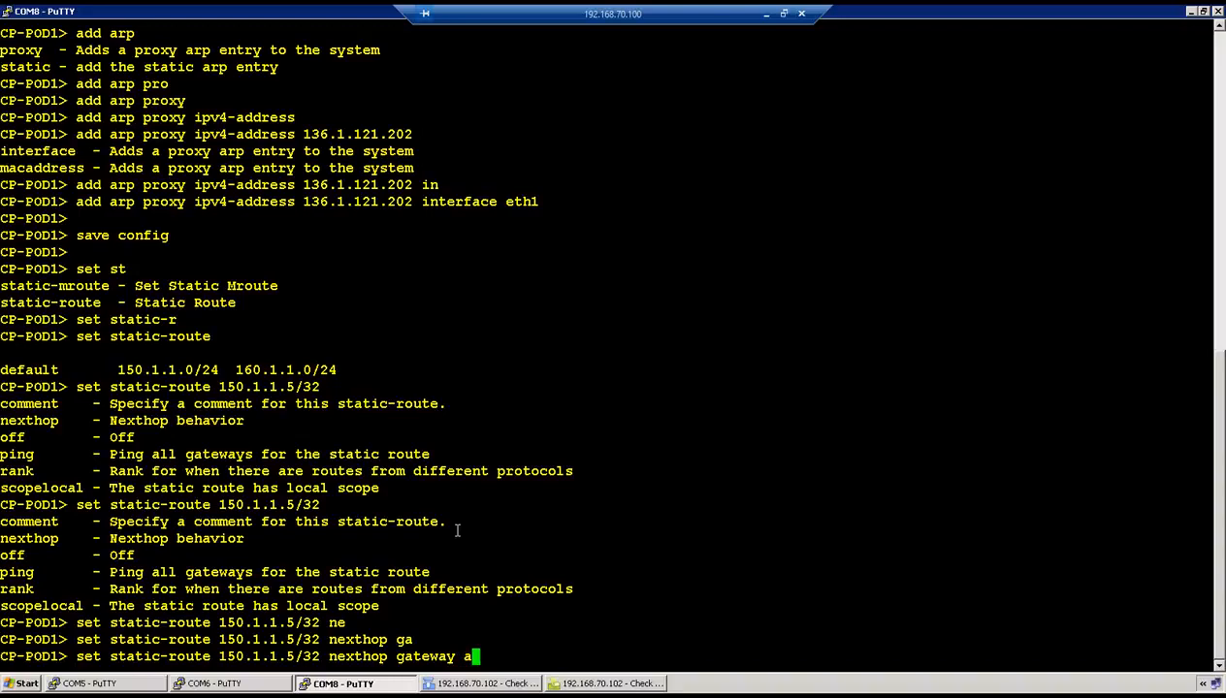
text(d)
key(Tab)
key(Tab)
text(136.1.122.12 on)
key(Return)
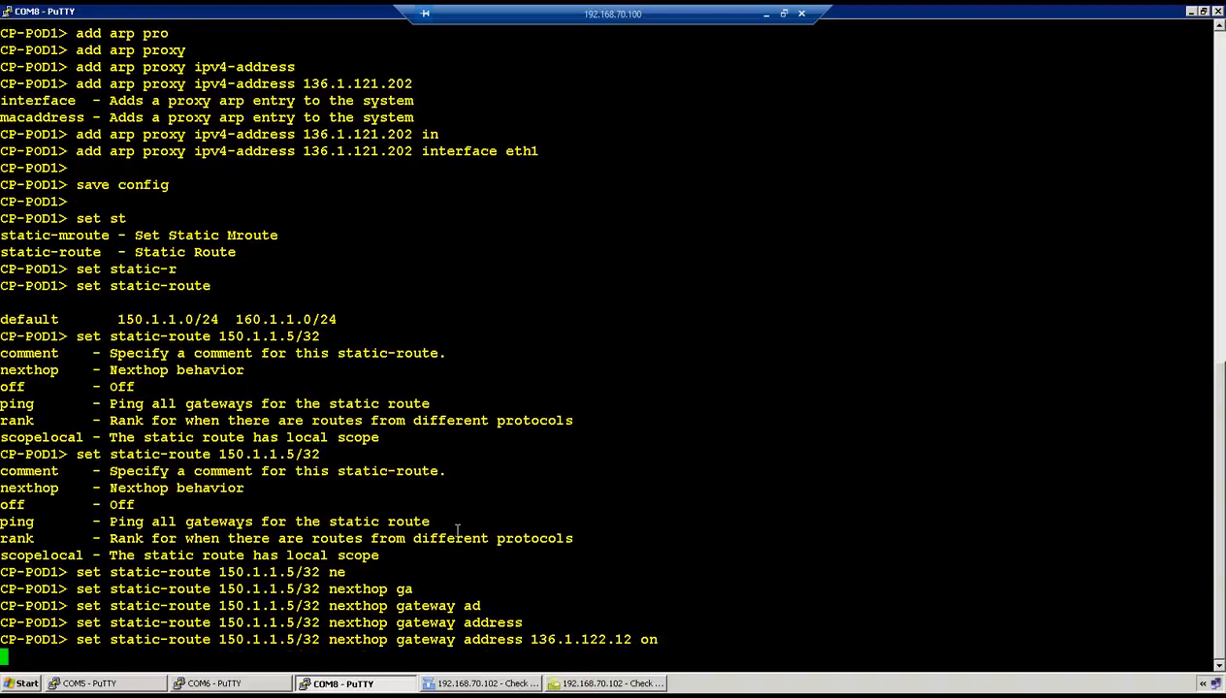
- Save the gateway configuration with save config
key(Return)
text(save config)
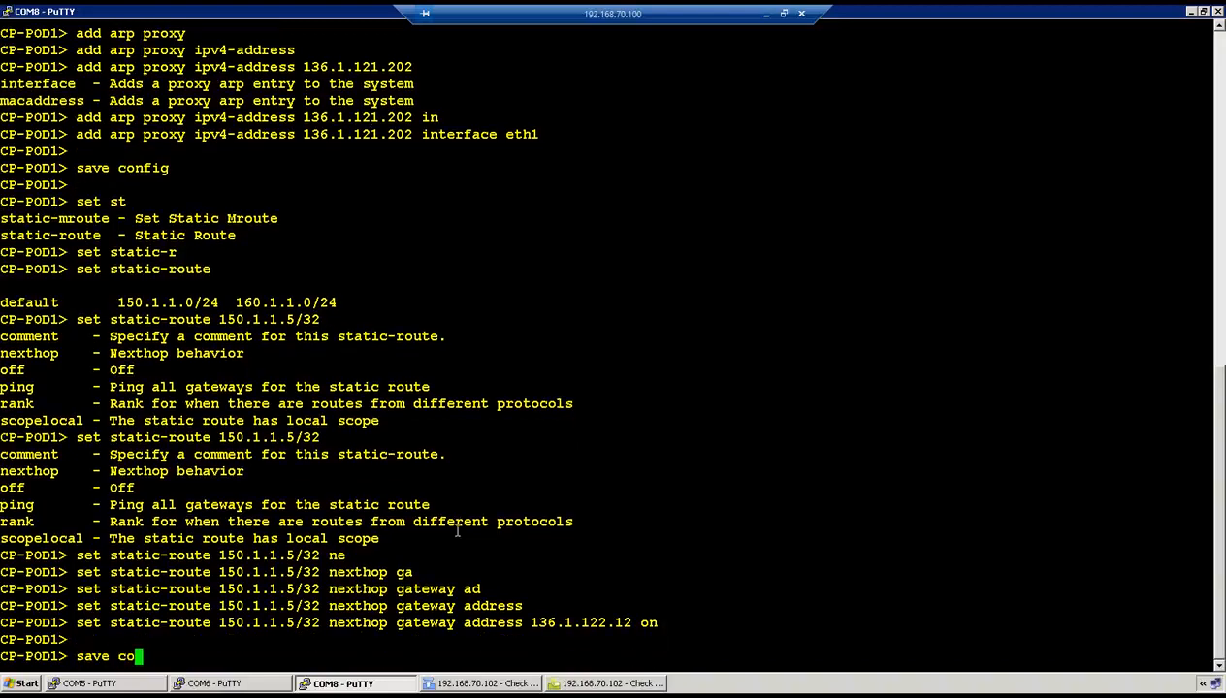
key(Return)
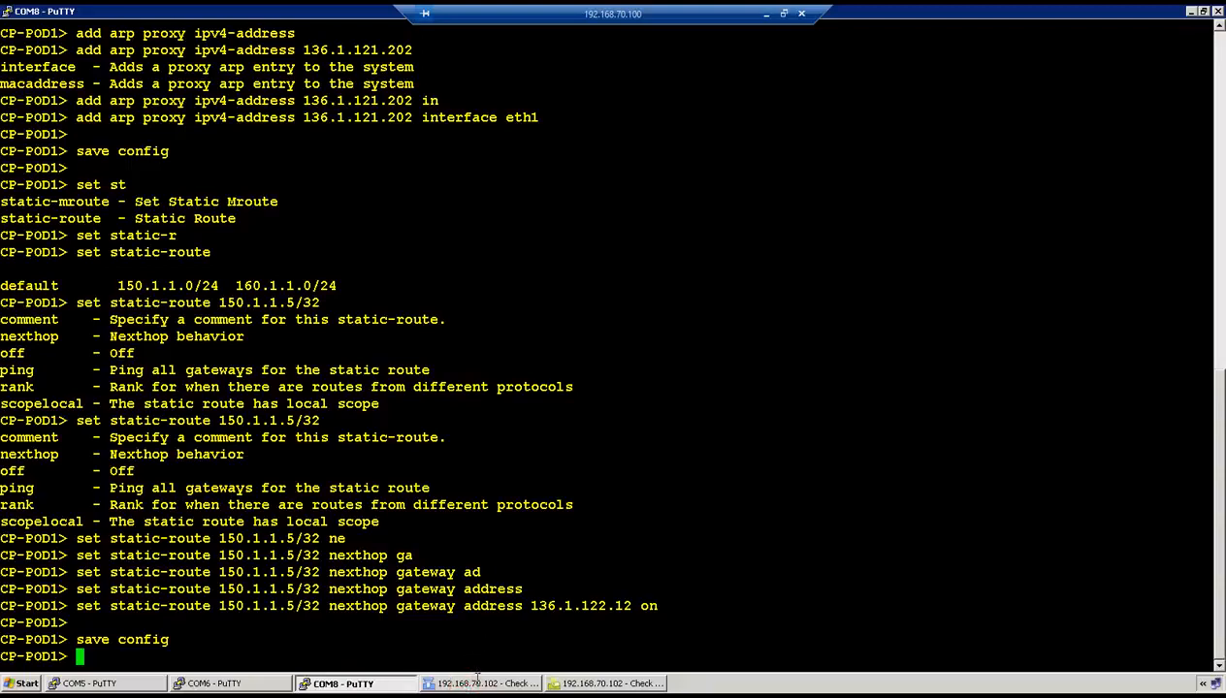
- Open the CP-POD1_eth2 group properties from the Groups list
click(466, 486)
click(474, 686)
click(465, 683)
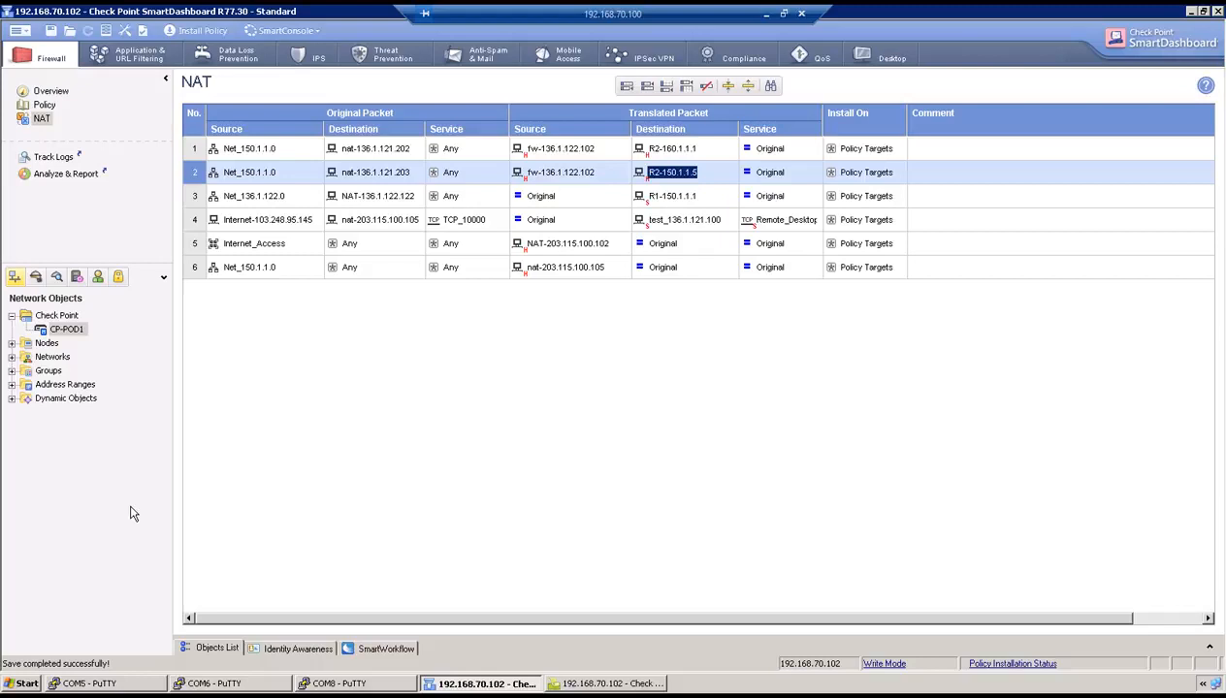
click(13, 370)
double_click(82, 398)
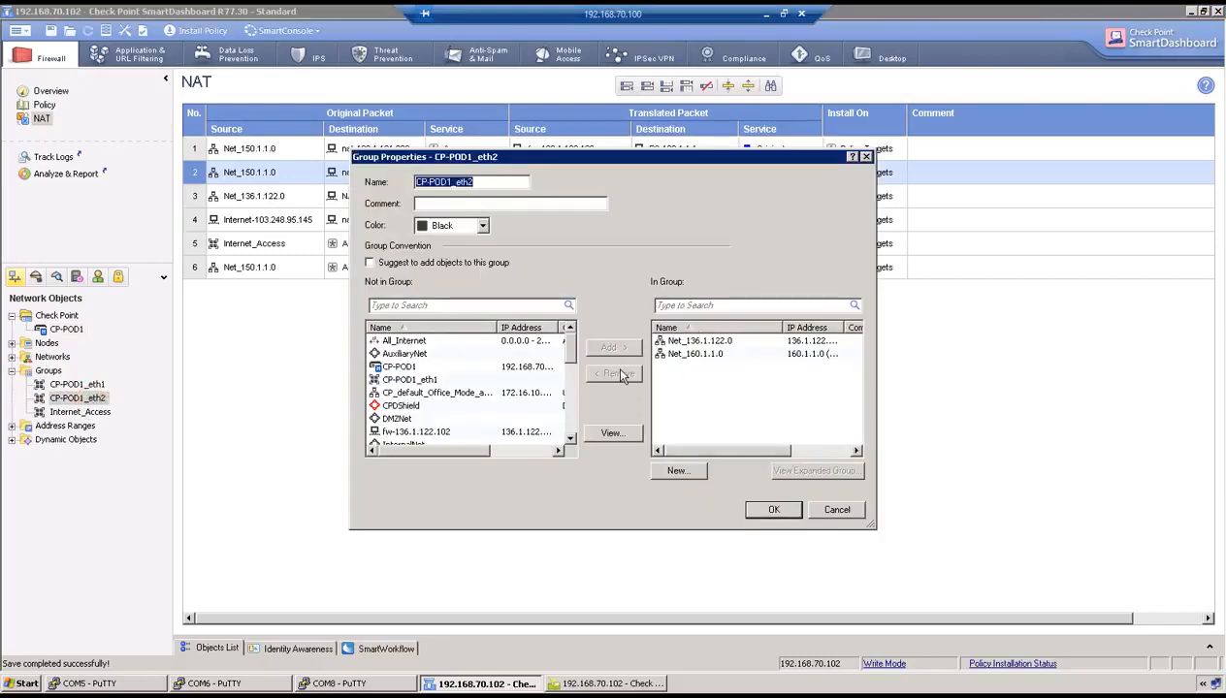
- Add host R2-150.1.1.5 to the CP-POD1_eth2 group and confirm
click(404, 405)
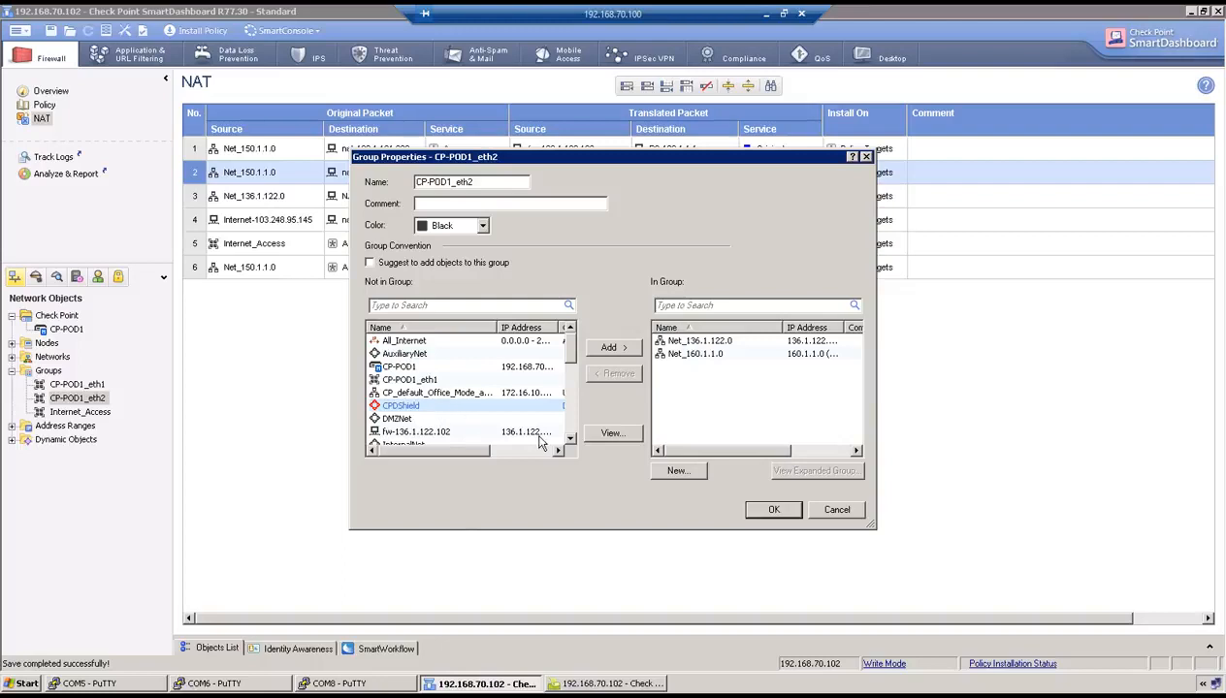
click(570, 438)
click(570, 439)
click(570, 439)
click(570, 439)
click(570, 439)
click(570, 440)
click(570, 440)
click(570, 439)
click(570, 439)
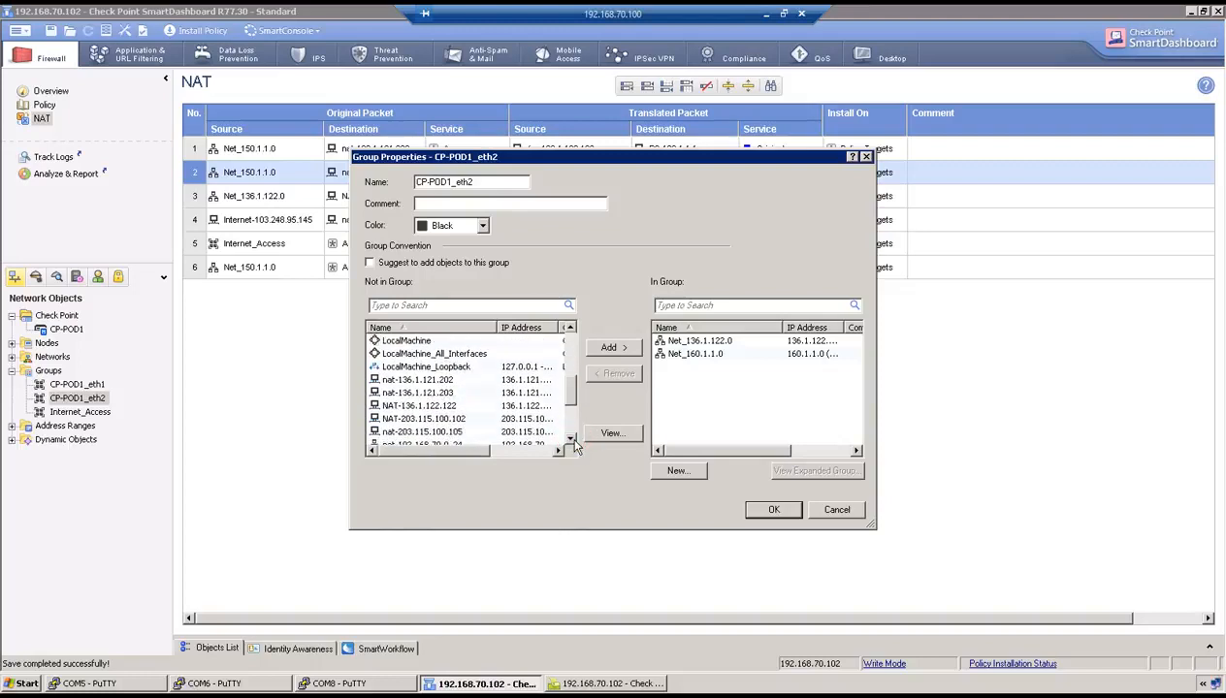
click(570, 439)
click(570, 439)
click(570, 439)
click(570, 439)
click(570, 439)
click(570, 439)
click(451, 419)
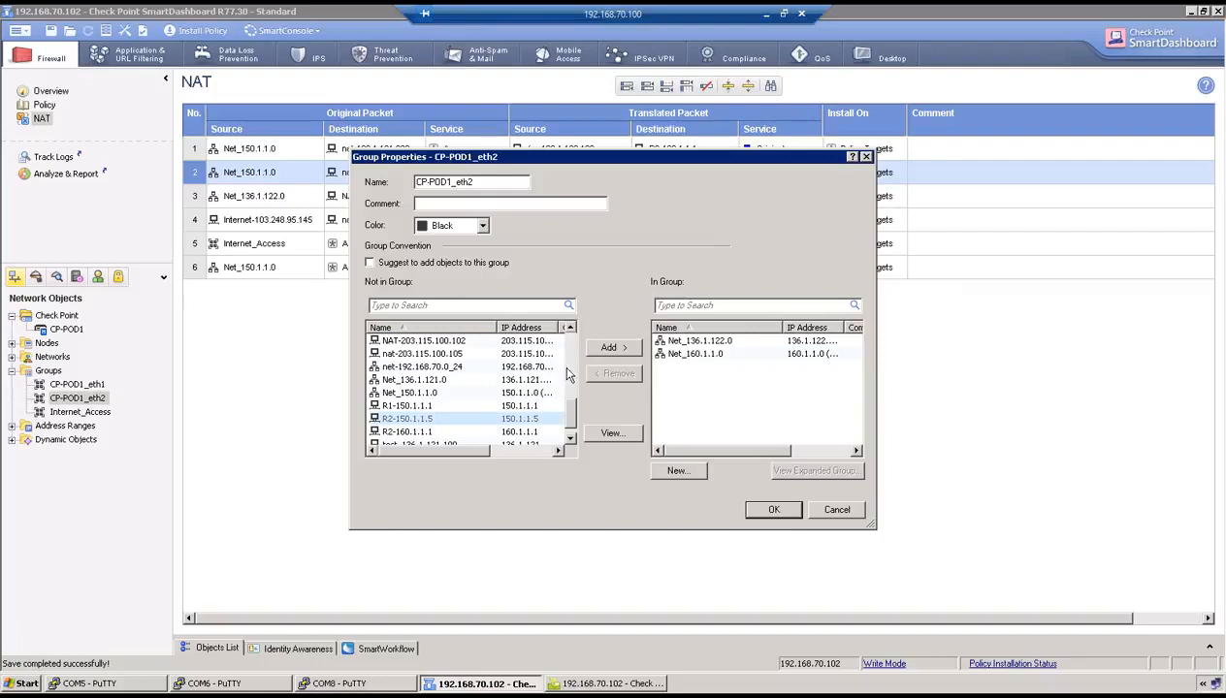
click(609, 348)
click(766, 510)
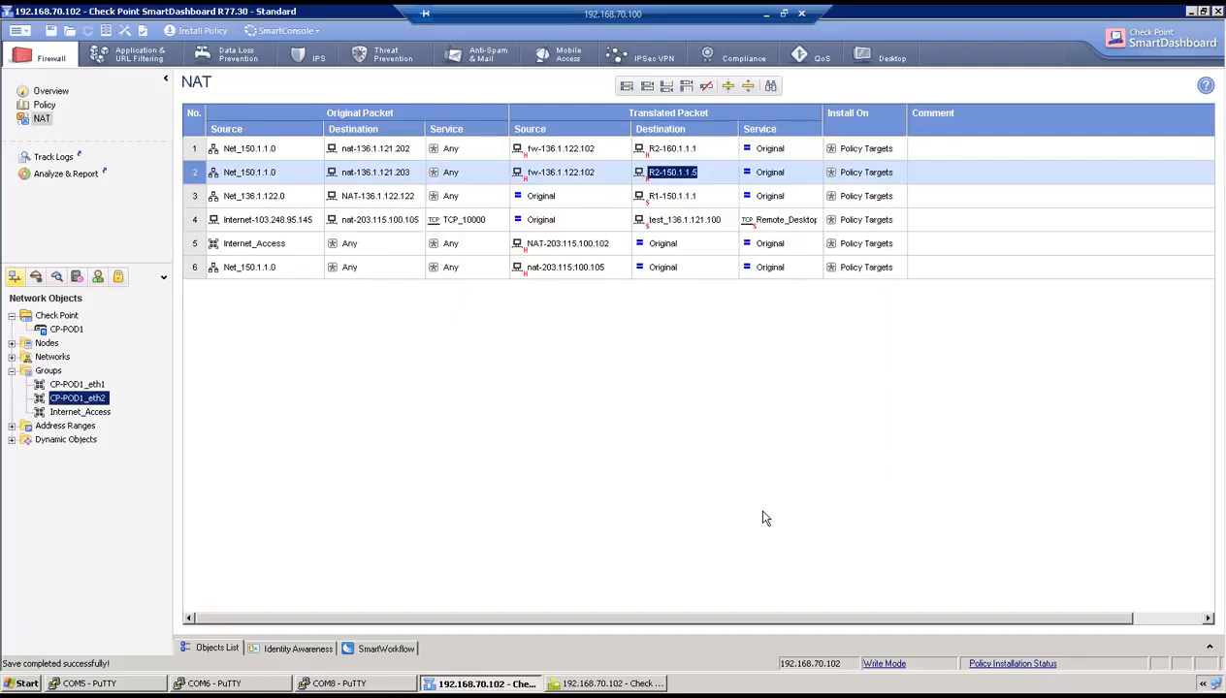
- Add a proxy ARP entry for 136.1.121.203 on eth1 by editing the earlier command
click(329, 683)
key(Return)
key(Return)
key(Up)
key(Up)
key(Up)
key(Up)
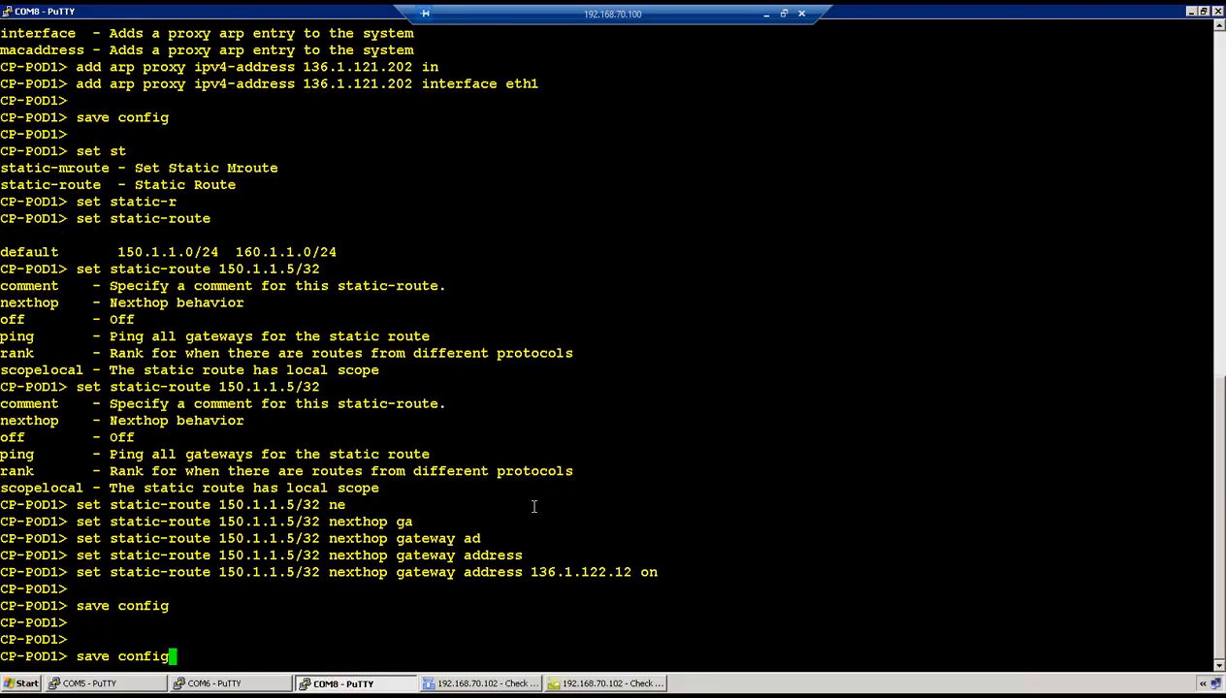
key(Up)
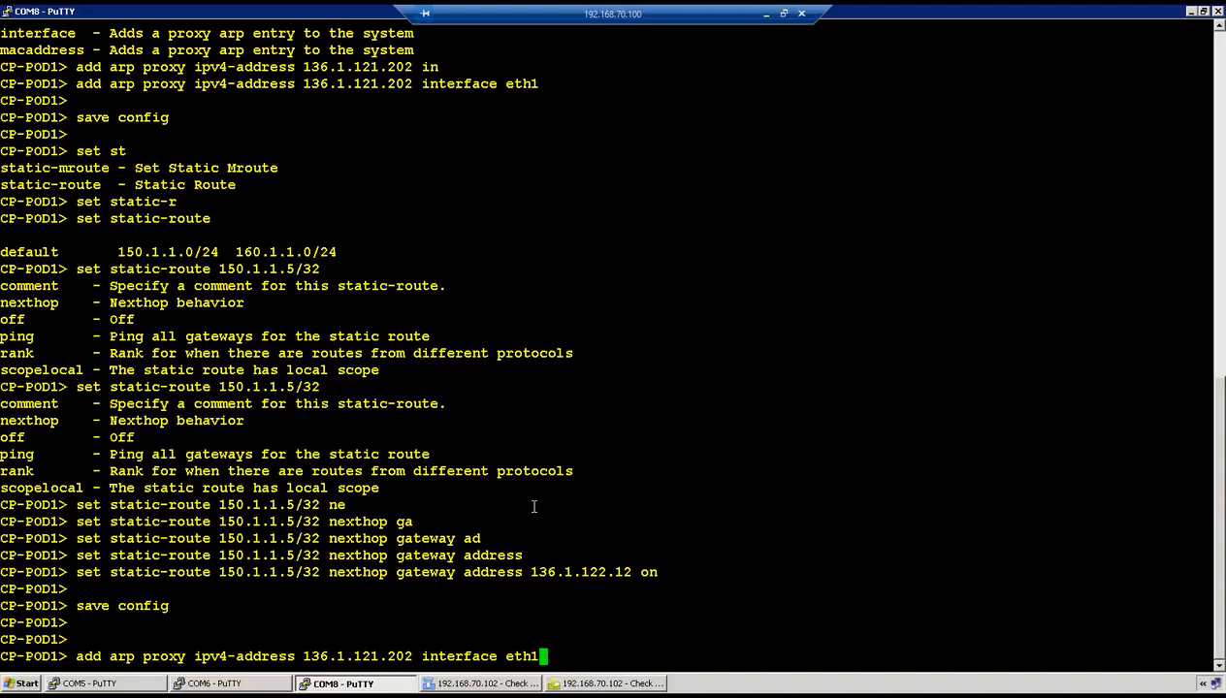
key(Left)
key(Left)
key(Left)
key(Left)
key(Left)
key(Left)
key(Left)
key(Left)
key(Left)
key(Left)
key(Left)
key(Left)
key(Left)
key(Left)
key(Left)
key(Left)
key(Right)
key(BackSpace)
text(3)
key(Return)
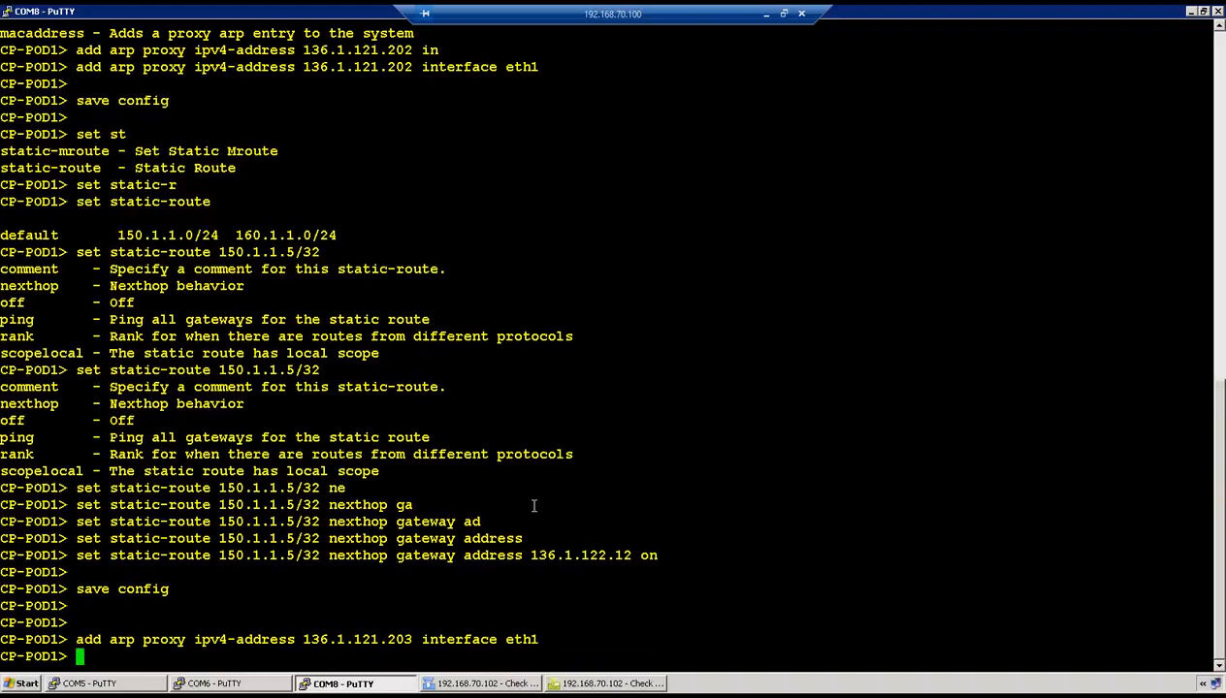
- Save the gateway configuration with save config
text(save config)
key(Return)
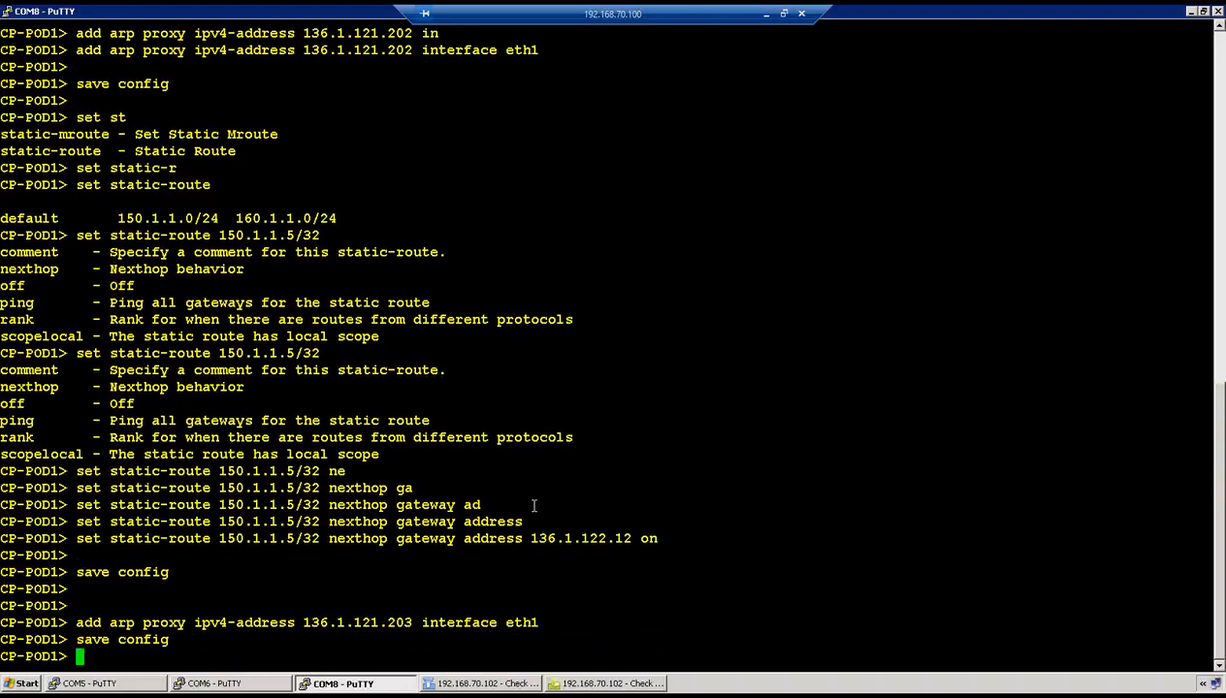
click(467, 683)
- Install the updated policy on CP-POD1, then bring up R1's console at a fresh prompt
click(194, 30)
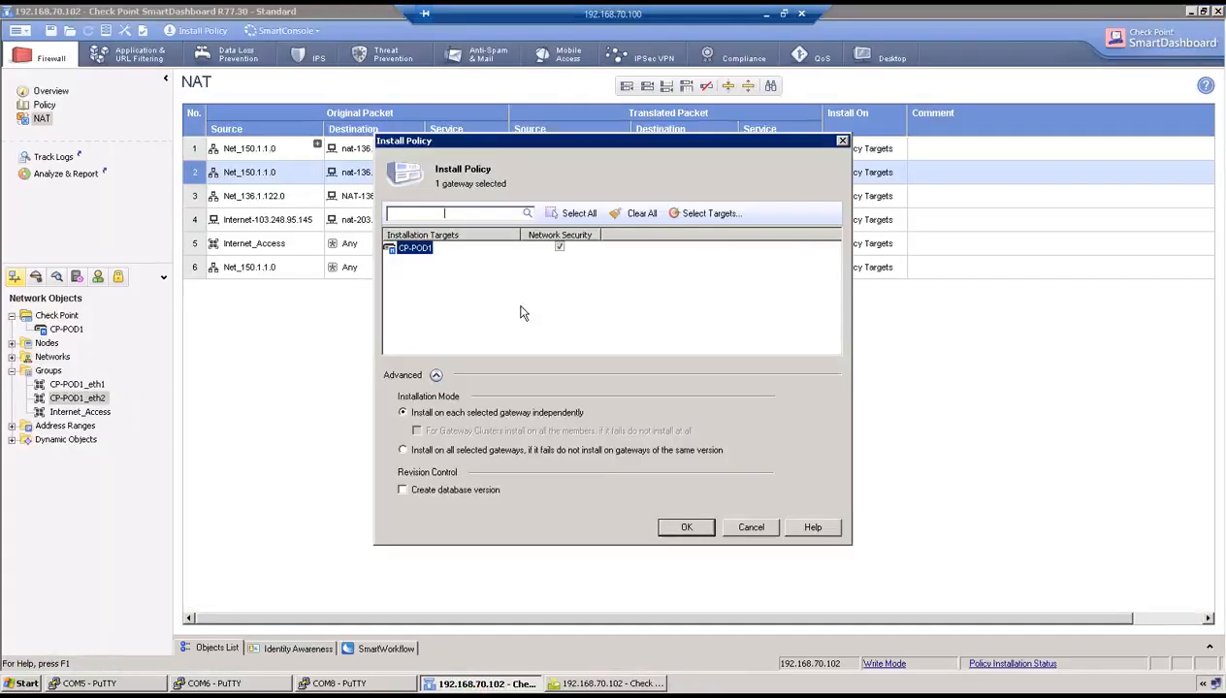
click(687, 525)
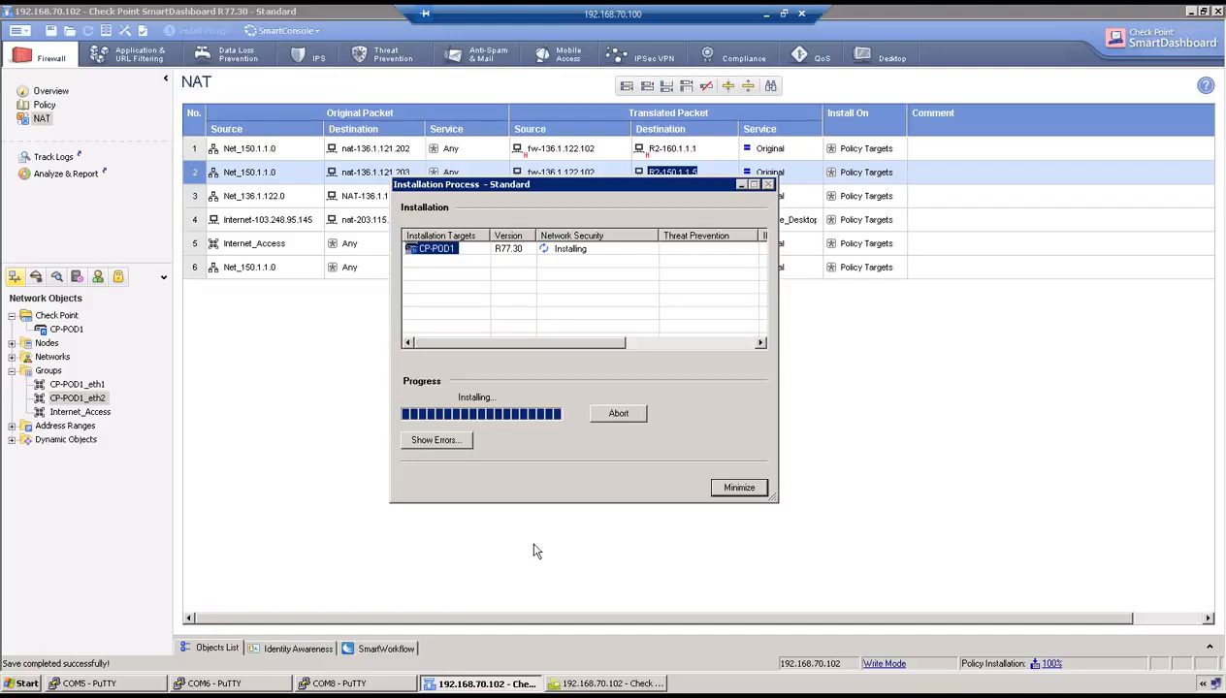
click(108, 683)
click(524, 465)
key(Return)
key(Return)
- On R1, ping 136.1.121.203 sourced from loopback 150.1.1.1 and get replies
text(ping 136.1.121.203 interface 150.1.1.1)
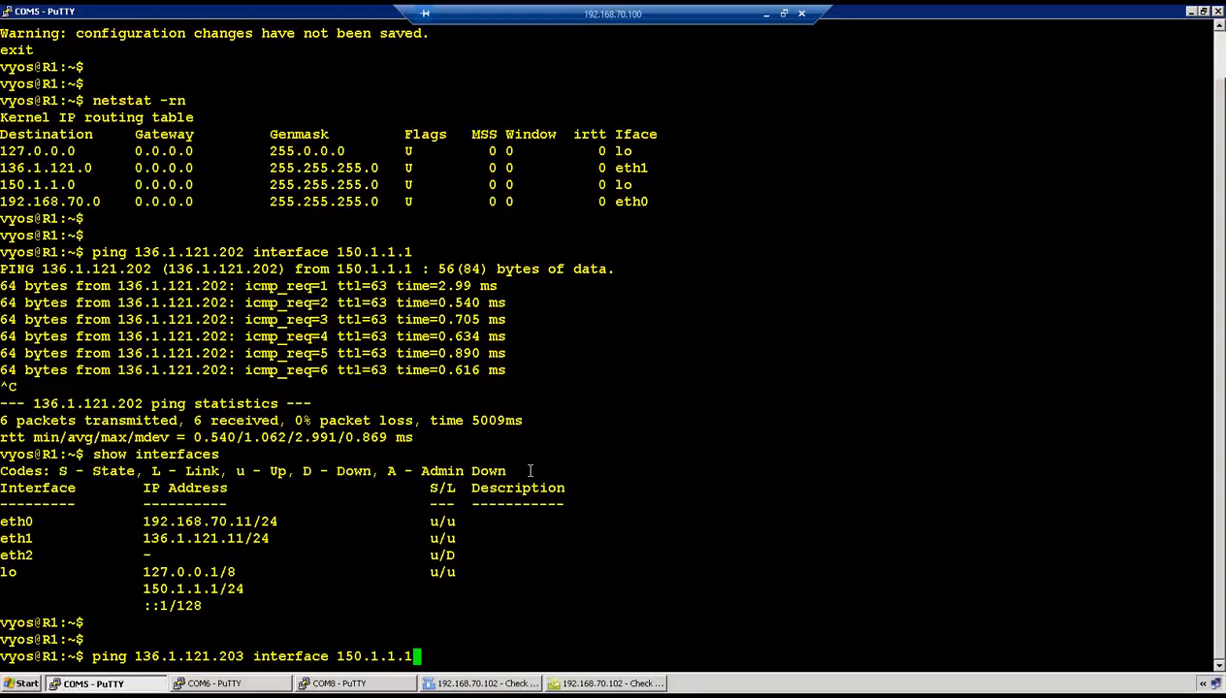
key(Return)
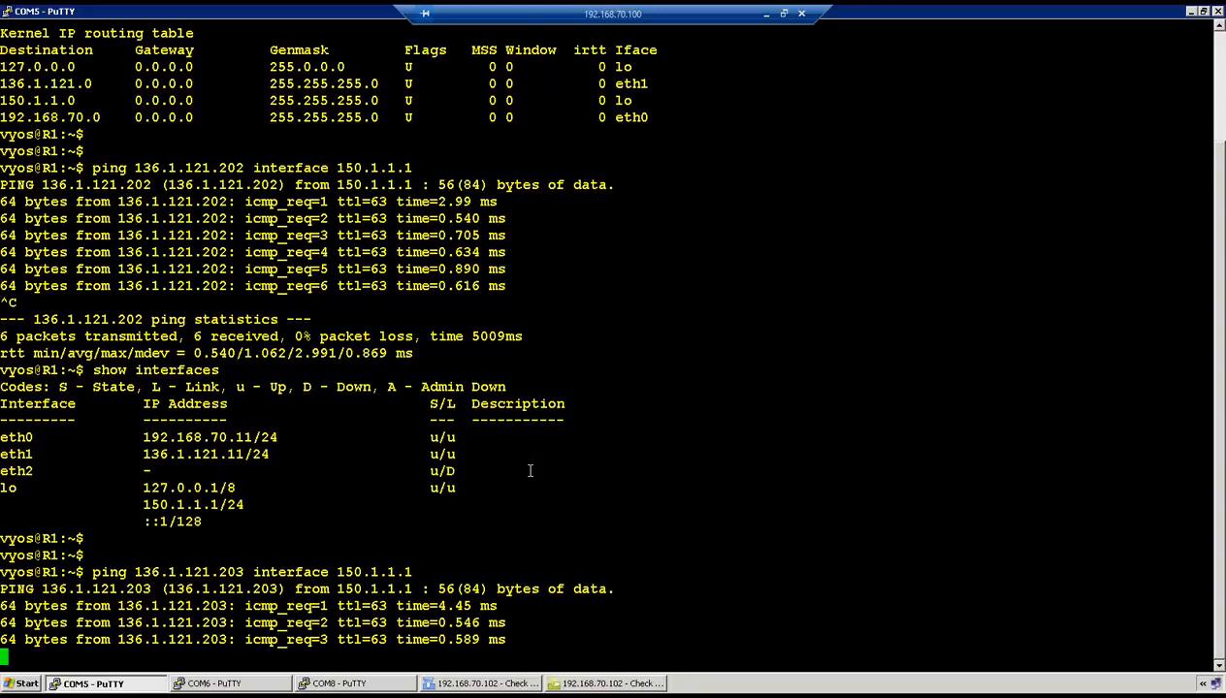
- In SmartView Tracker, open the details of the newest ping log, record 2965
click(606, 684)
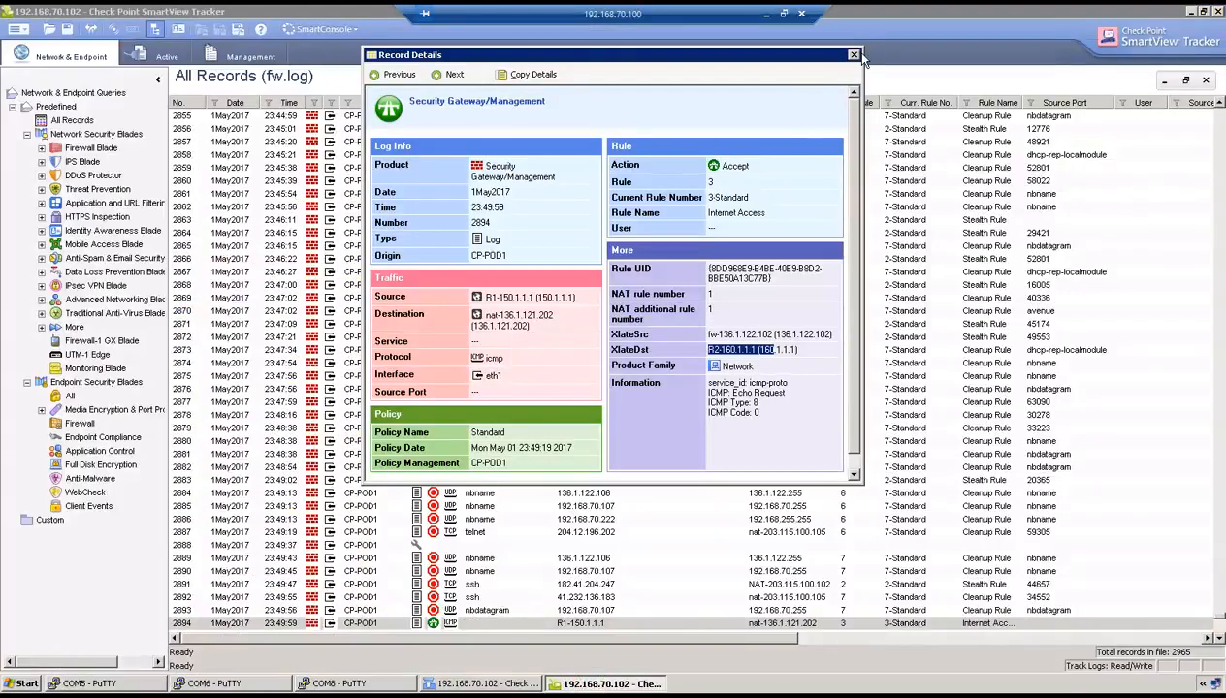
click(852, 54)
click(767, 82)
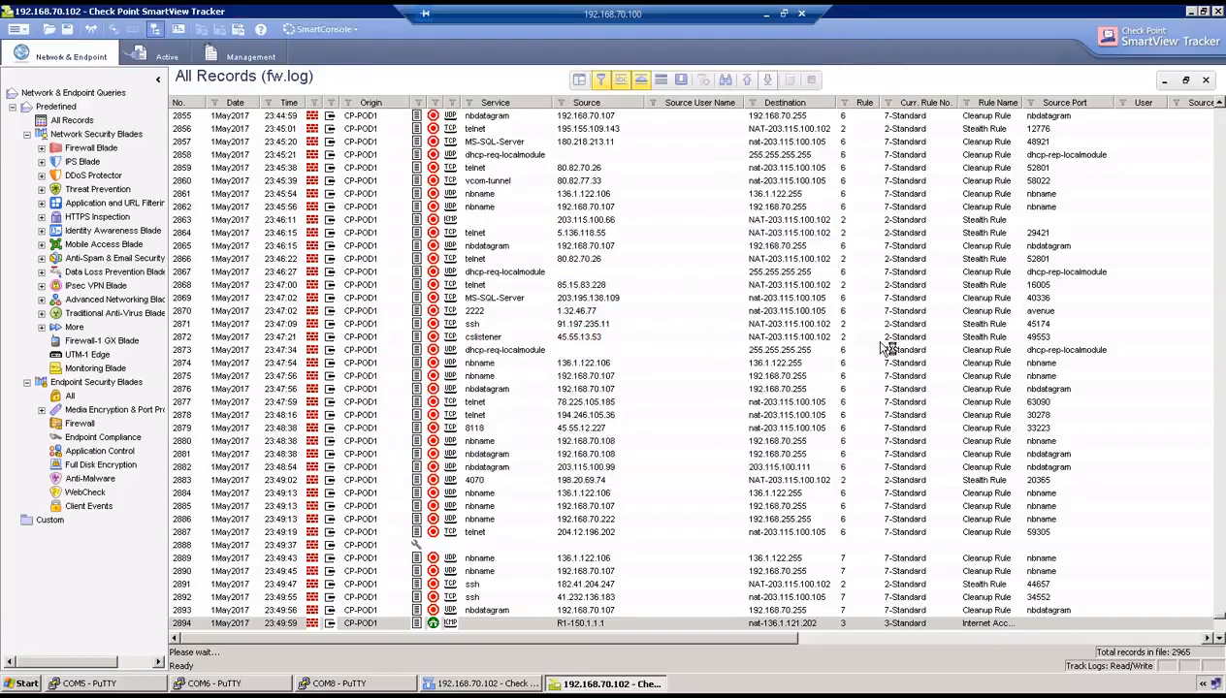
double_click(630, 620)
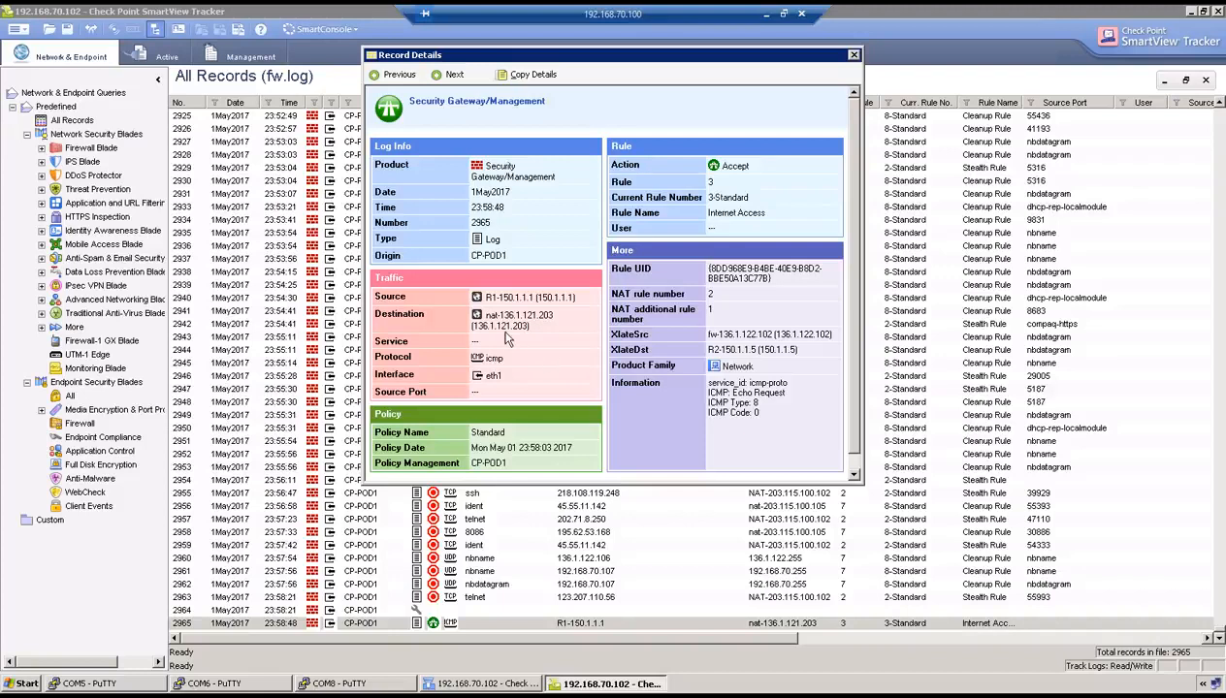
- Highlight source 150.1.1.1, destination 136.1.121.203 translated to R2-150.1.1.5, then return to the lab page
drag(498, 297, 578, 298)
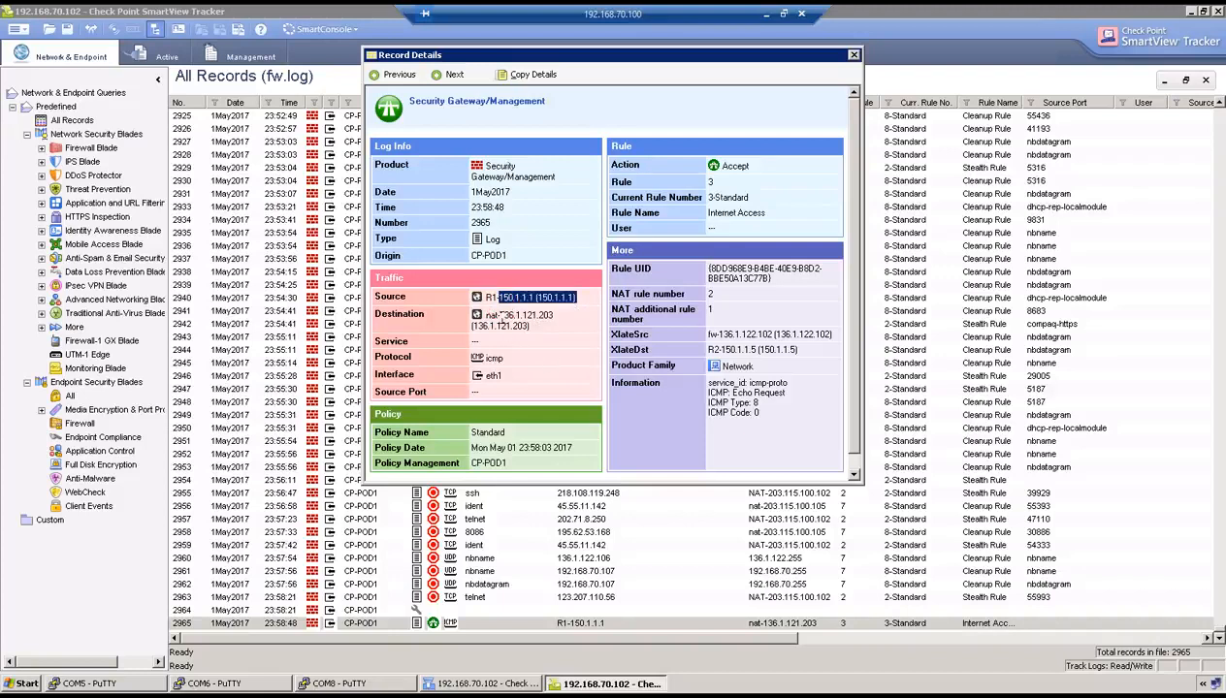
drag(500, 315, 553, 315)
drag(717, 334, 805, 340)
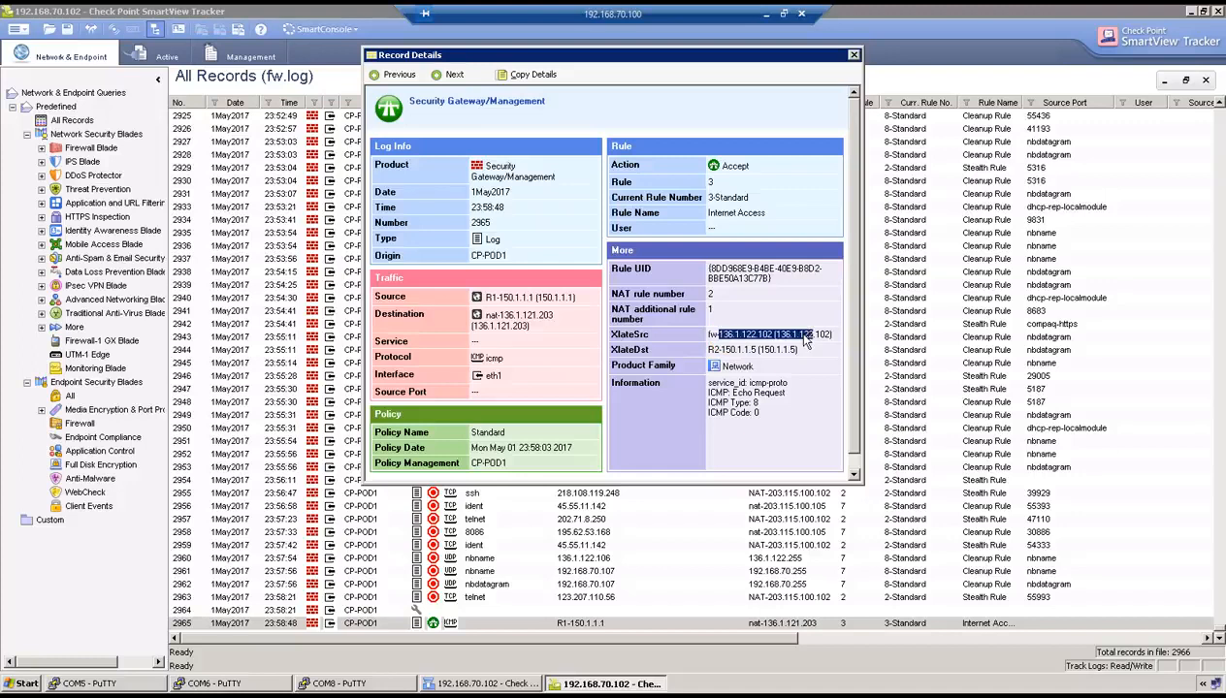
drag(707, 350, 773, 350)
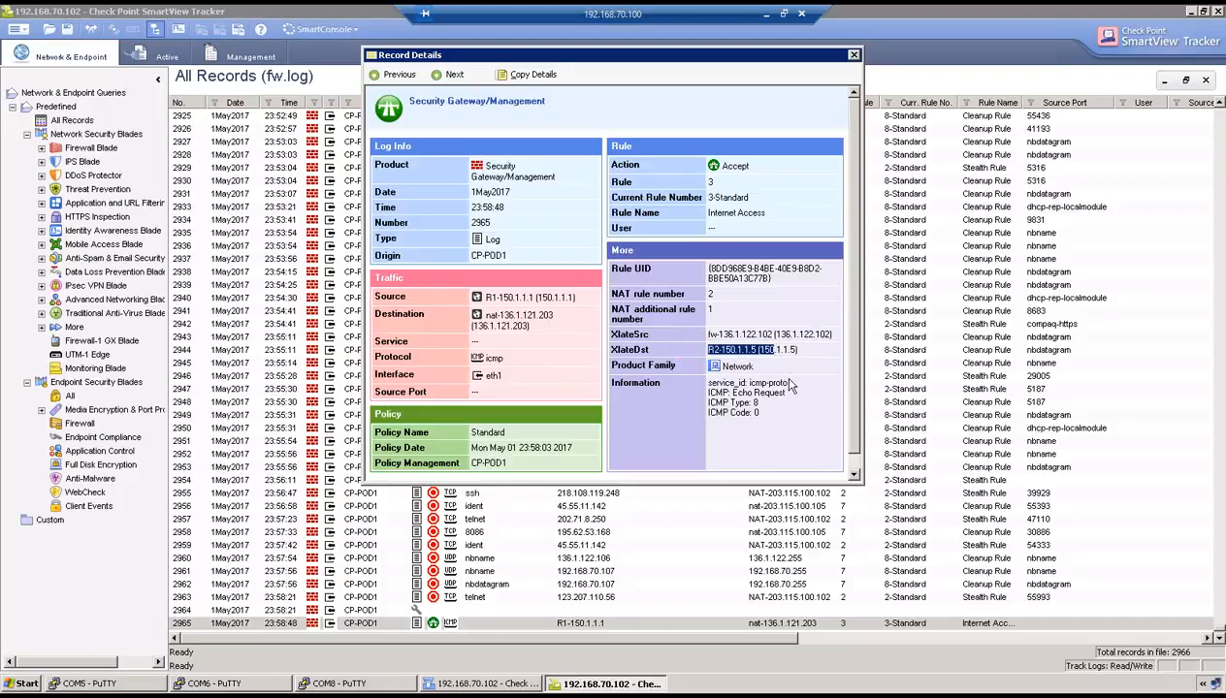
click(764, 18)
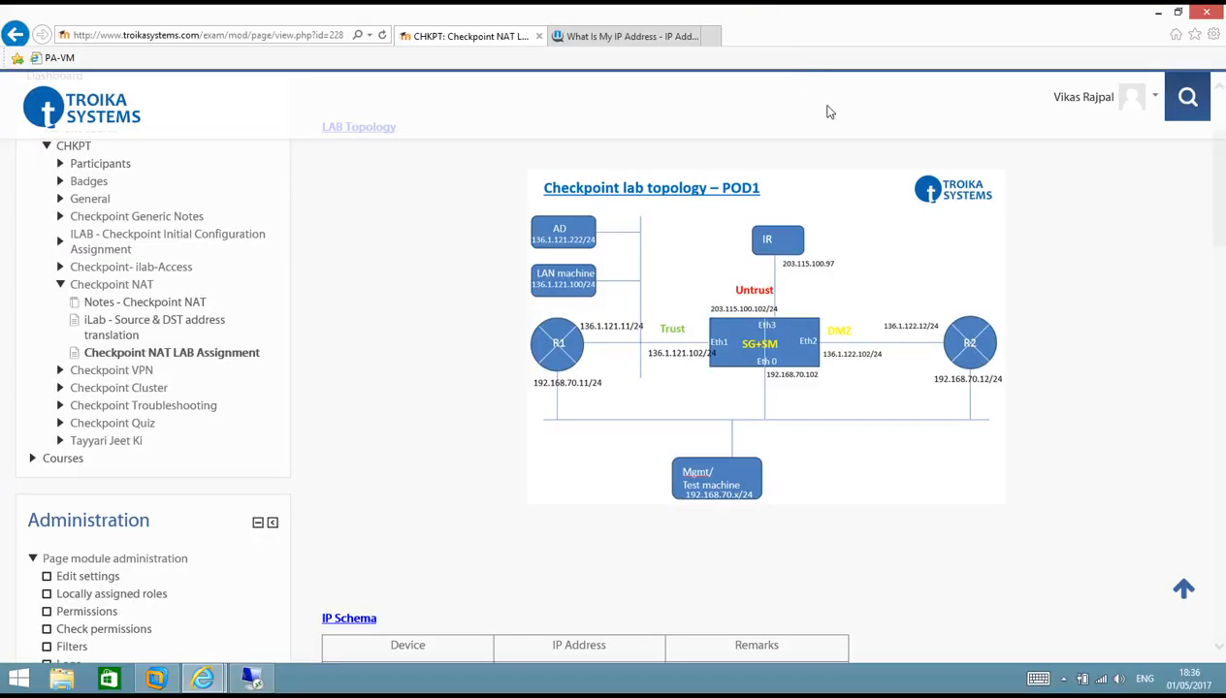